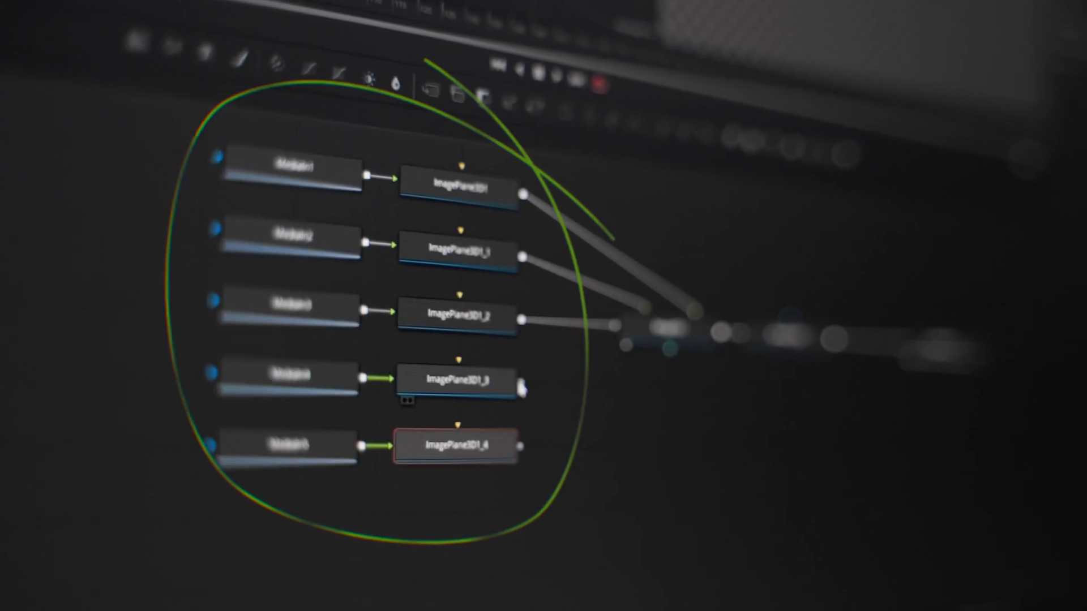
- Connect the image planes to Merge3D1 and turn the selected node chain into a ScrollingPhotos macro feeding MediaOut1
{"action": "left_click_drag", "start_coordinate": [551, 389], "coordinate": [674, 352]}
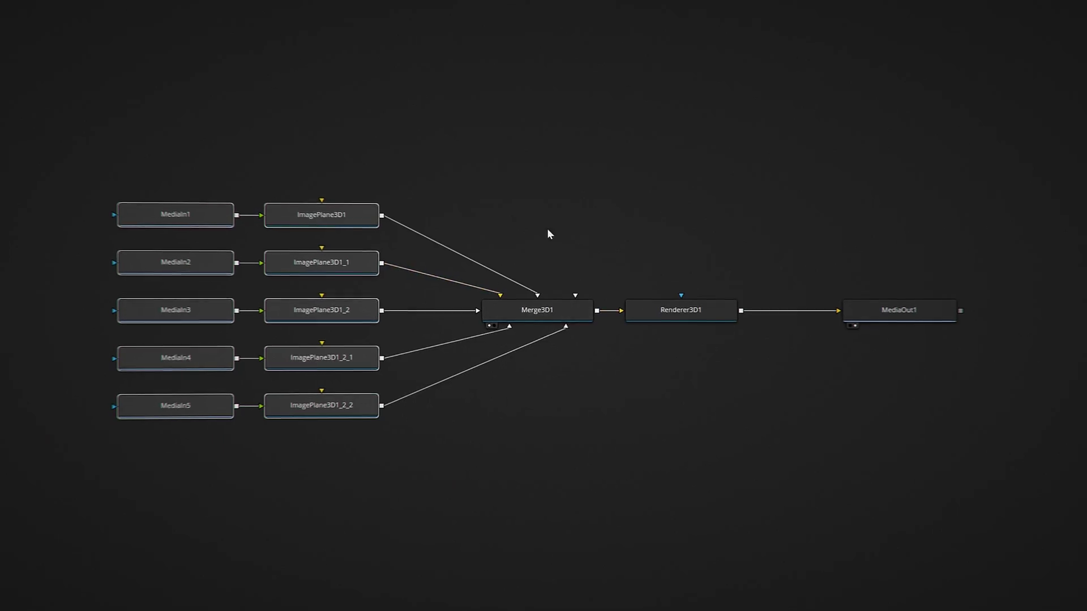
{"action": "right_click", "coordinate": [534, 298]}
{"action": "mouse_move", "coordinate": [645, 473]}
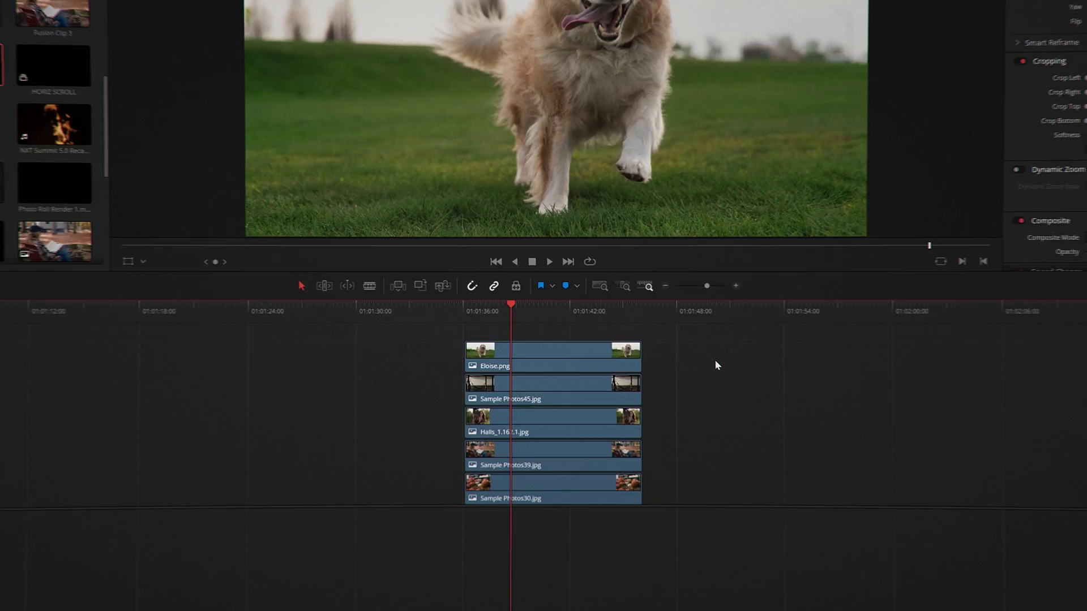
{"action": "left_click_drag", "start_coordinate": [714, 359], "coordinate": [568, 481]}
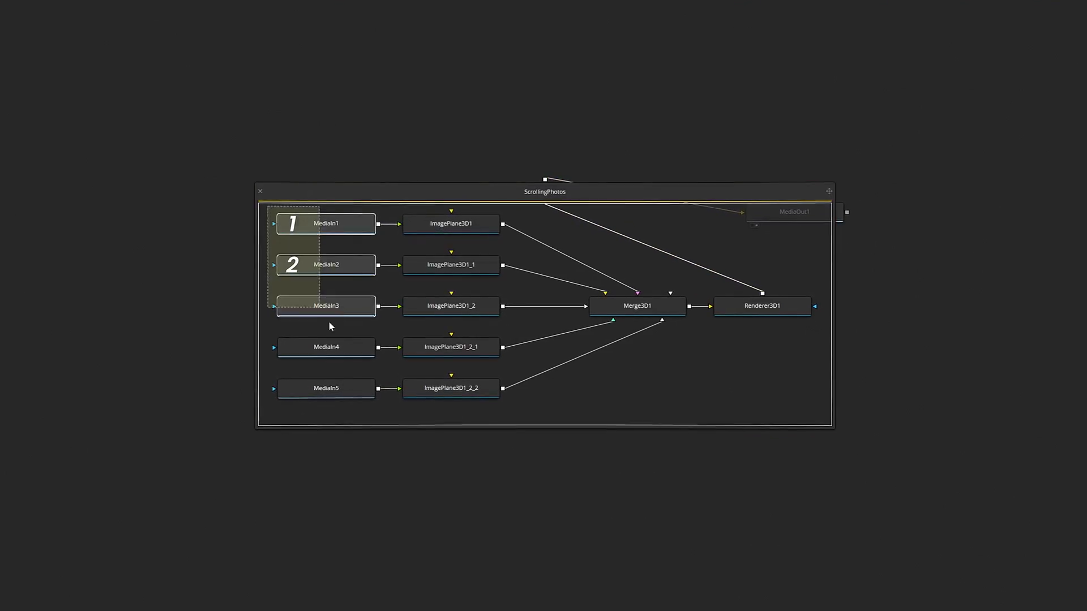
{"action": "left_click_drag", "start_coordinate": [331, 327], "coordinate": [650, 414]}
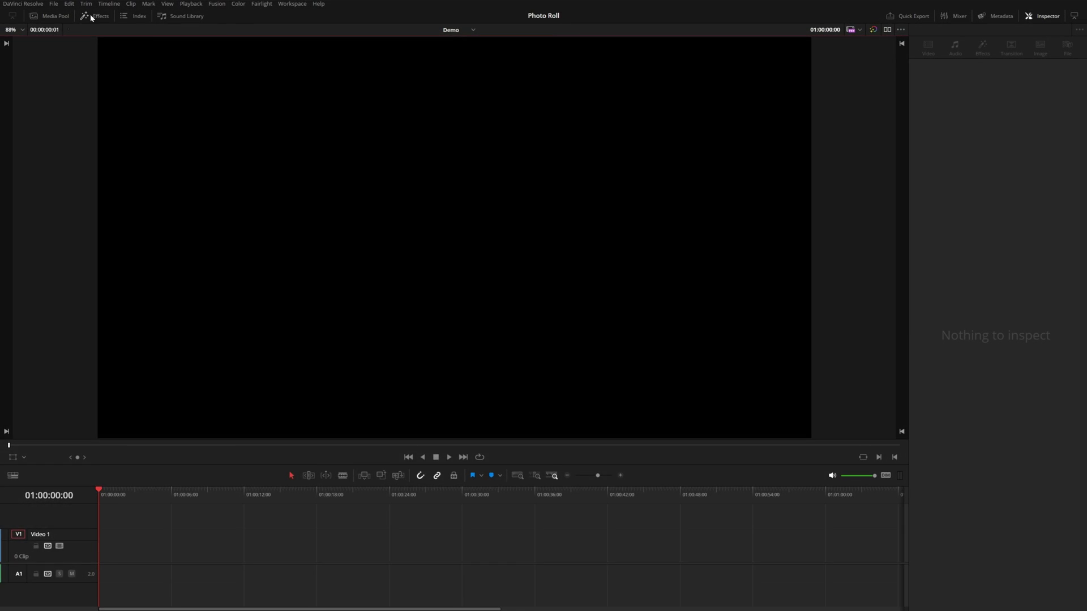
- Add the Photo Roll generator at the start of Video 1 and extend the clip to about 54 seconds
{"action": "left_click", "coordinate": [91, 16]}
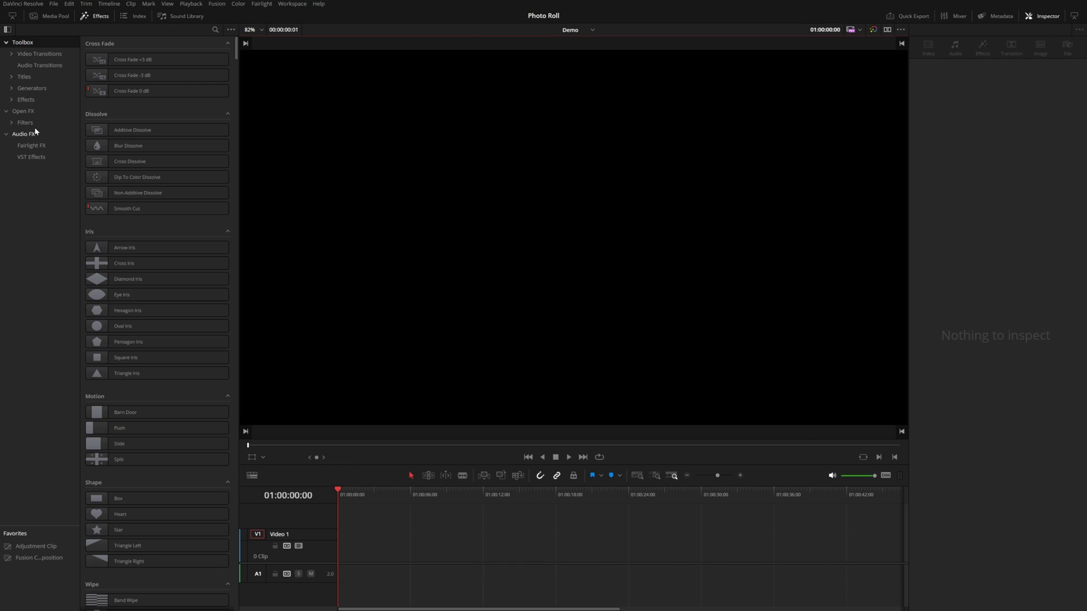
{"action": "left_click", "coordinate": [11, 88]}
{"action": "left_click", "coordinate": [46, 100]}
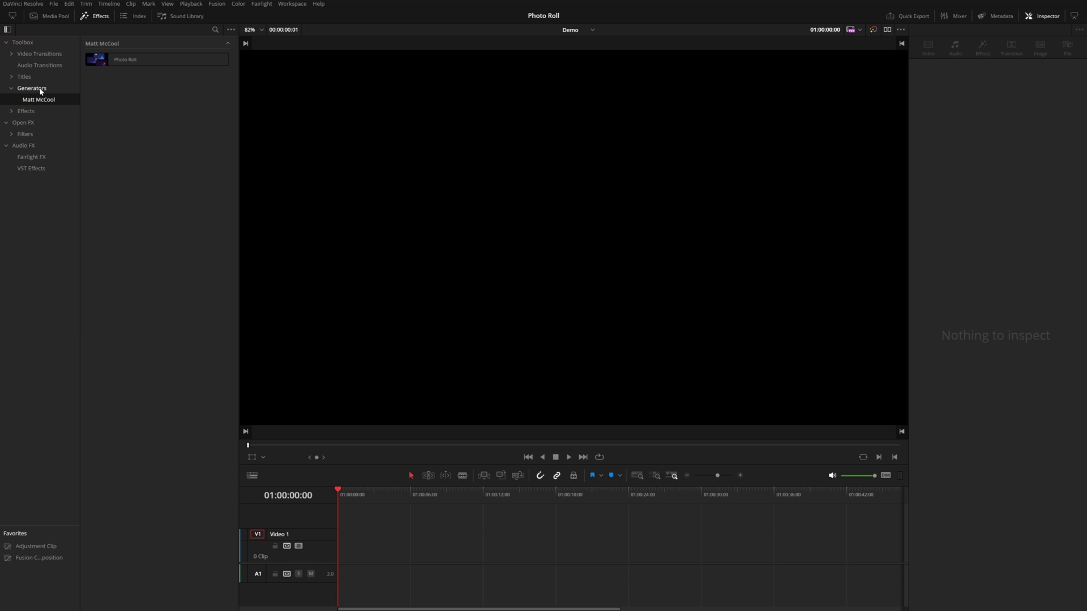
{"action": "left_click_drag", "start_coordinate": [298, 209], "coordinate": [351, 548]}
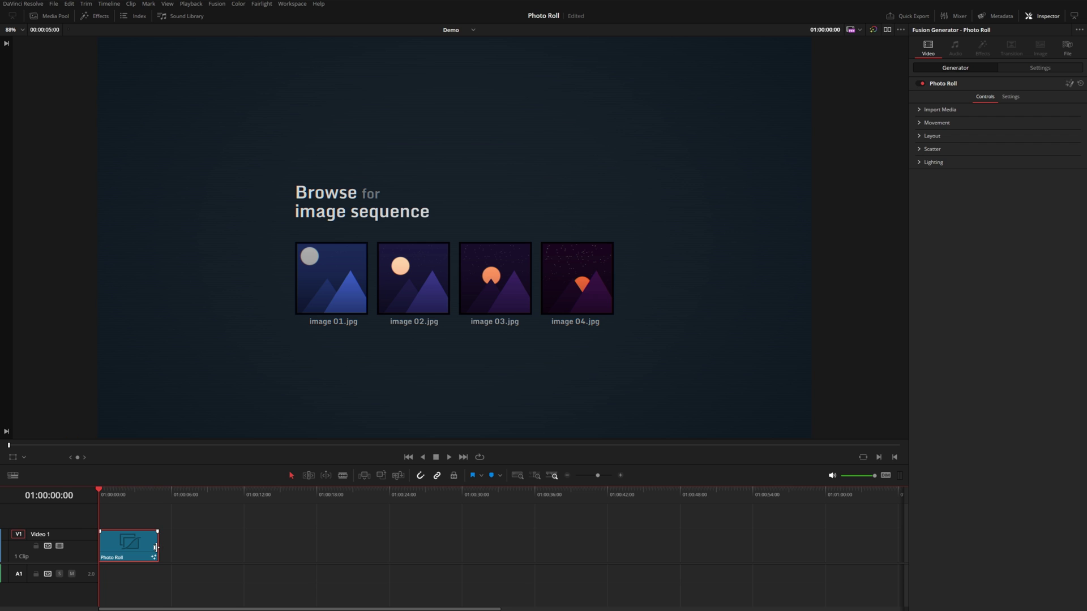
{"action": "left_click_drag", "start_coordinate": [165, 547], "coordinate": [708, 563]}
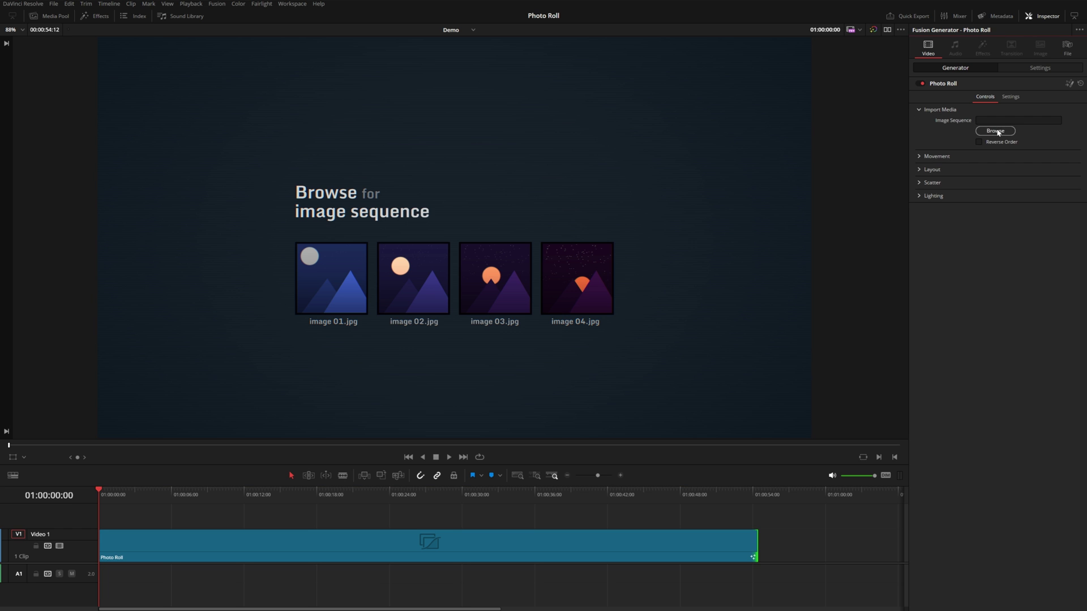
- Load the image sequence starting with Smaller1.jpg from the Smaller folder into Photo Roll and play the timeline
{"action": "left_click", "coordinate": [996, 131]}
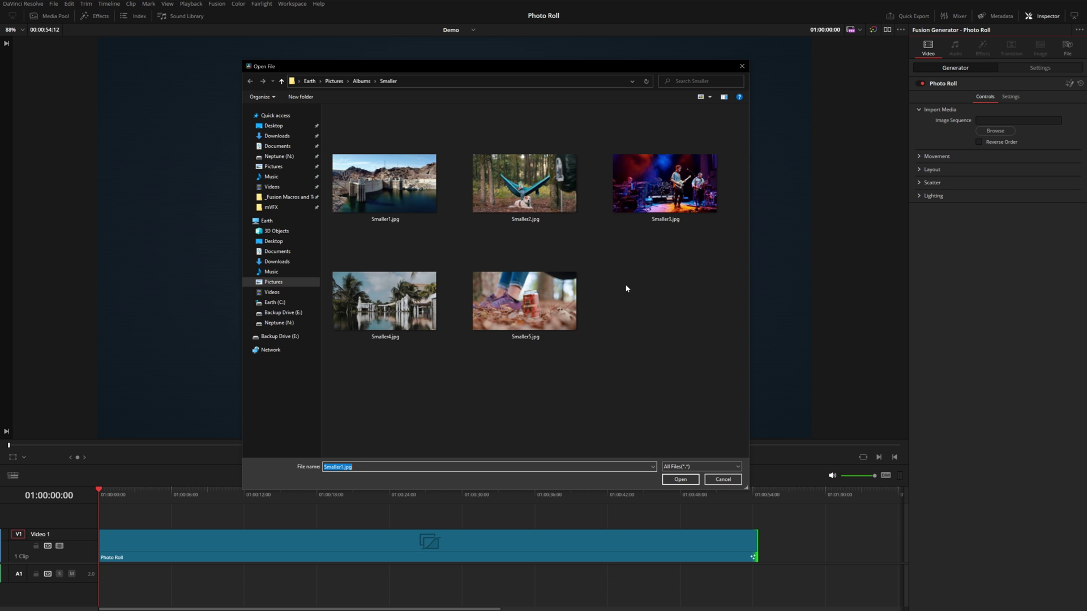
{"action": "double_click", "coordinate": [384, 183]}
{"action": "key", "text": "space"}
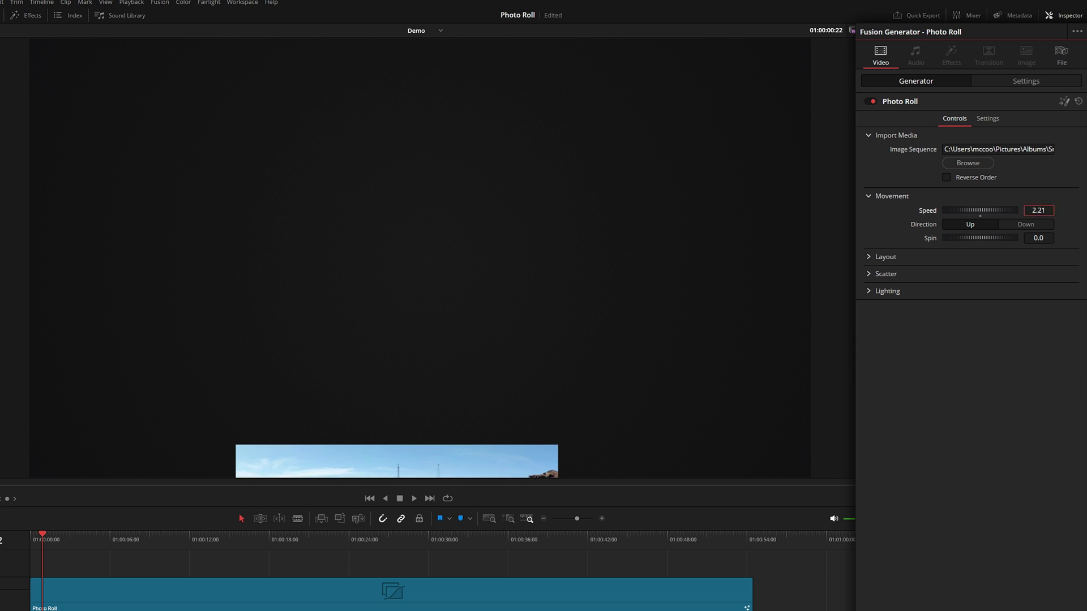
- Set the movement Speed to 4.0 and preview the photo roll from the start of the timeline
{"action": "key", "text": "Tab"}
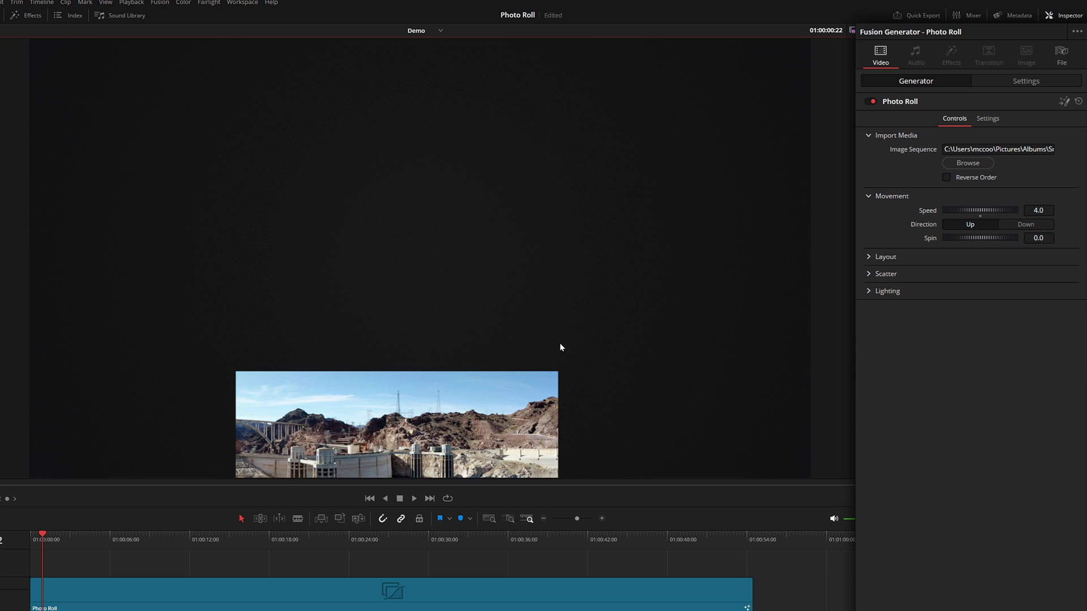
{"action": "left_click_drag", "start_coordinate": [37, 548], "coordinate": [25, 547]}
{"action": "key", "text": "space"}
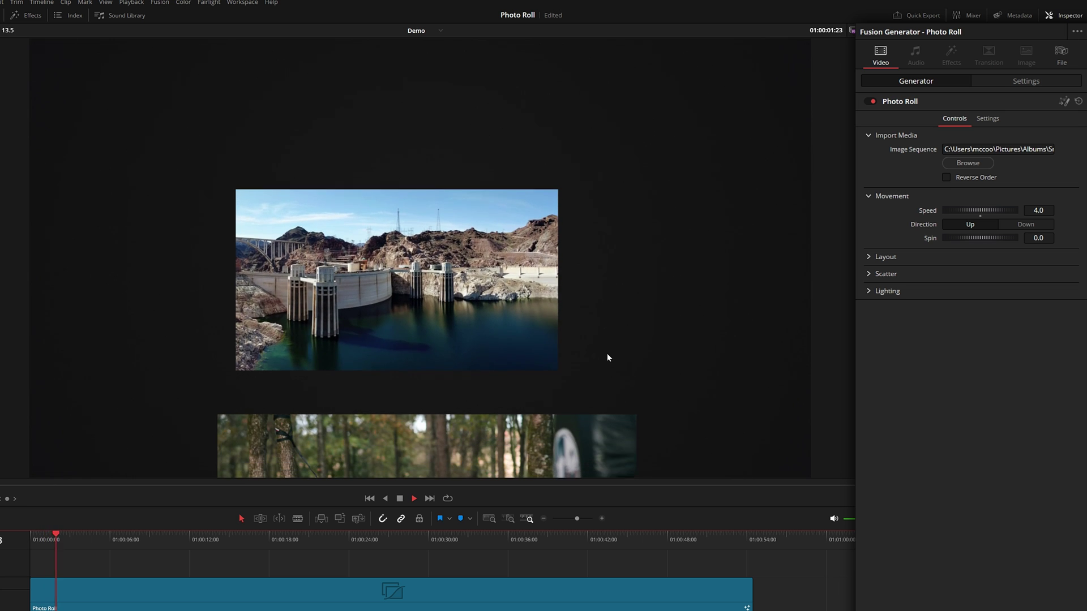
{"action": "key", "text": "space"}
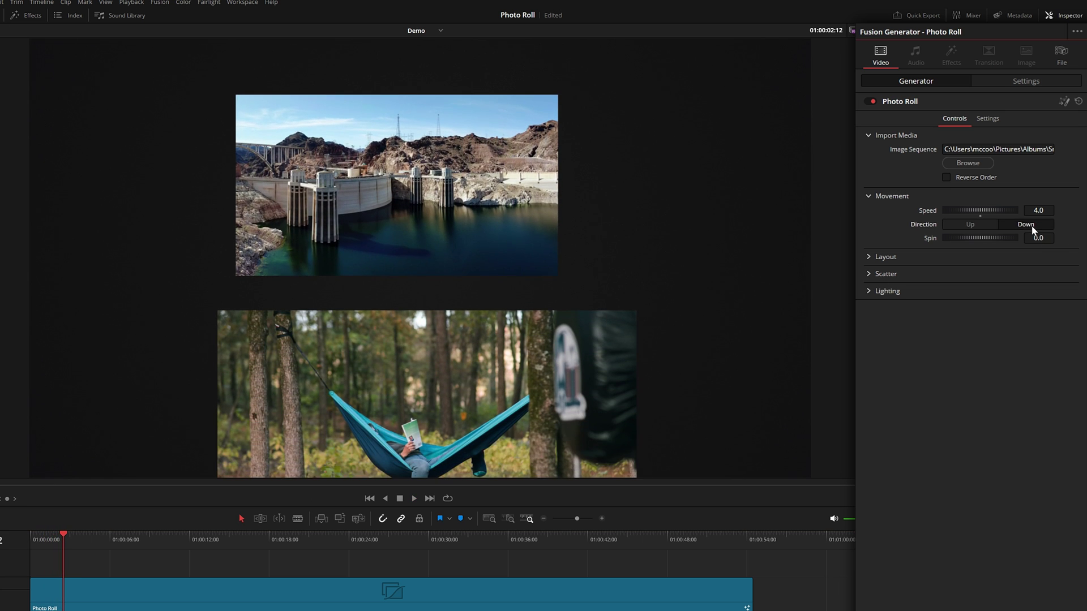
- Change the movement Direction to Down and preview the scrolling photos
{"action": "left_click", "coordinate": [1031, 226]}
{"action": "key", "text": "space"}
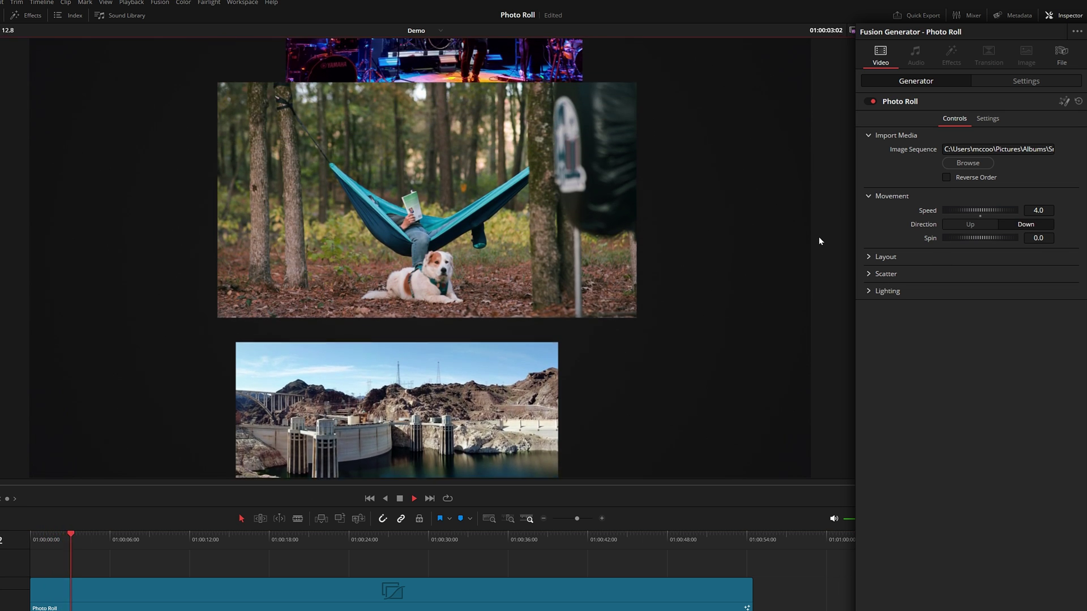
{"action": "key", "text": "space"}
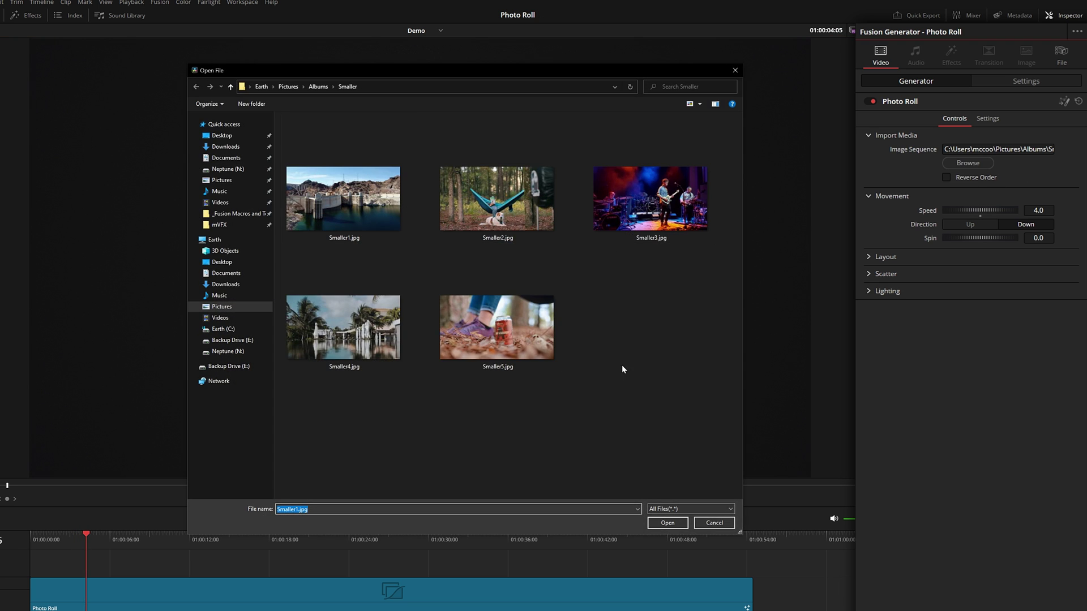
- Turn off Reverse Order, restore Speed 1.0 and Direction Up, and return the playhead to the timeline start
{"action": "left_click", "coordinate": [712, 522]}
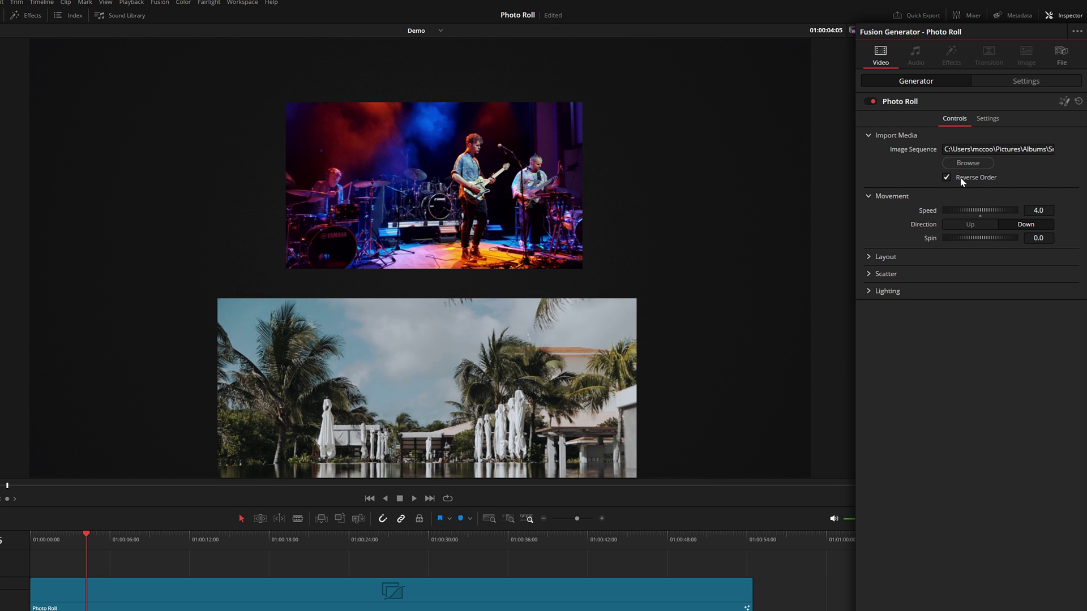
{"action": "left_click", "coordinate": [946, 177]}
{"action": "double_click", "coordinate": [929, 212]}
{"action": "key", "text": "Home"}
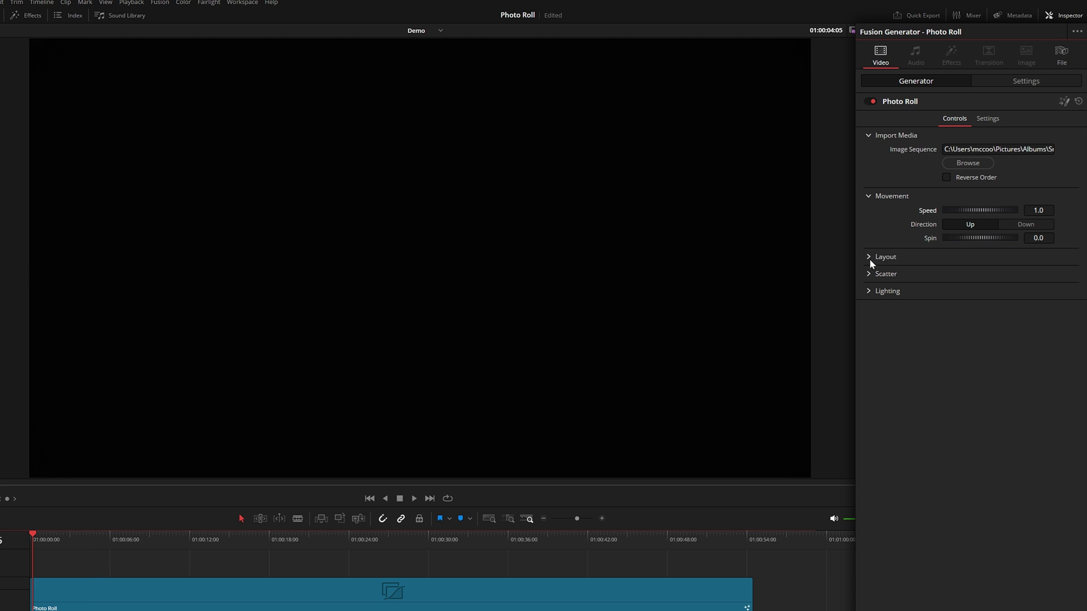
- Set the layout's Size to 0.276, X Offset to 0.23, Y Offset to 0.65, Image Rotation to 90 and Z Rotation to -90
{"action": "mouse_move", "coordinate": [1038, 313]}
{"action": "left_mouse_down"}
{"action": "mouse_move", "coordinate": [1070, 313]}
{"action": "mouse_move", "coordinate": [1061, 298]}
{"action": "mouse_move", "coordinate": [1073, 298]}
{"action": "mouse_move", "coordinate": [1009, 298]}
{"action": "mouse_move", "coordinate": [1056, 298]}
{"action": "mouse_move", "coordinate": [1045, 298]}
{"action": "left_mouse_up"}
{"action": "left_click_drag", "start_coordinate": [973, 272], "coordinate": [1002, 285]}
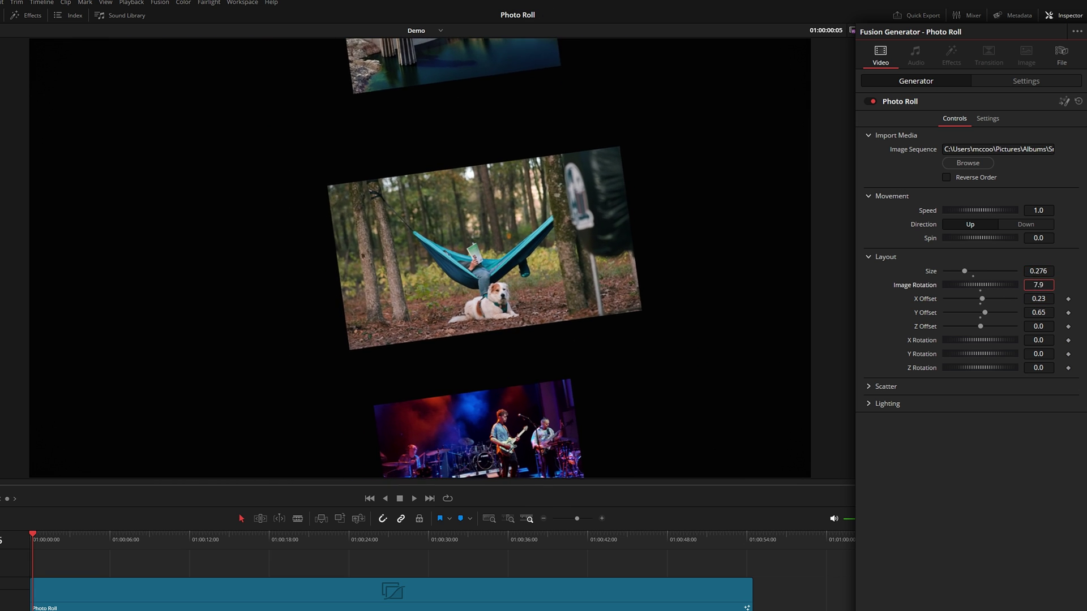
{"action": "double_click", "coordinate": [934, 285]}
{"action": "left_click_drag", "start_coordinate": [973, 337], "coordinate": [977, 345]}
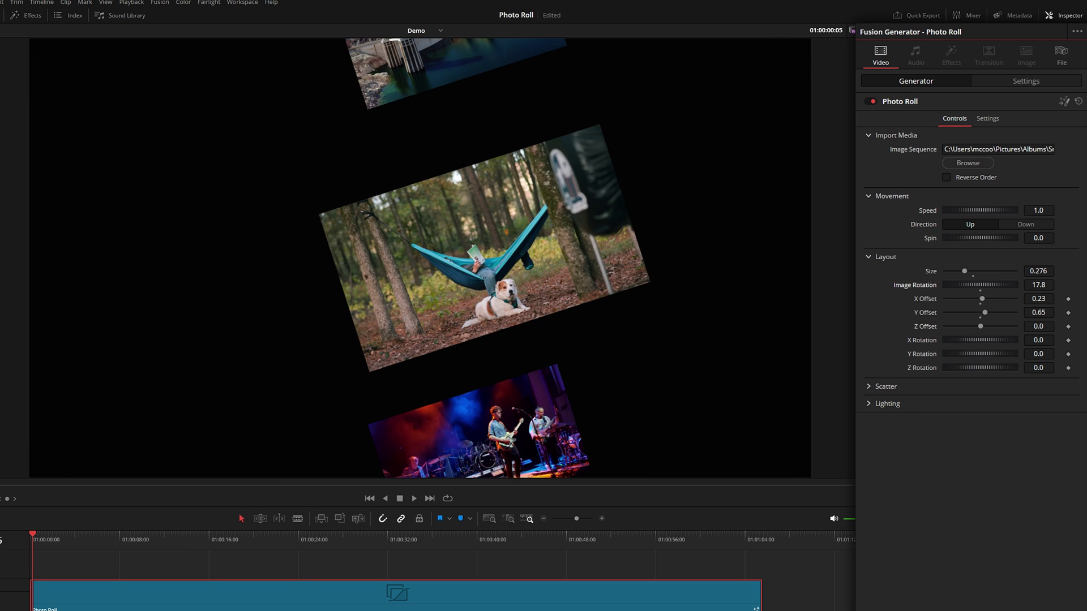
{"action": "type", "text": "90"}
{"action": "key", "text": "Tab"}
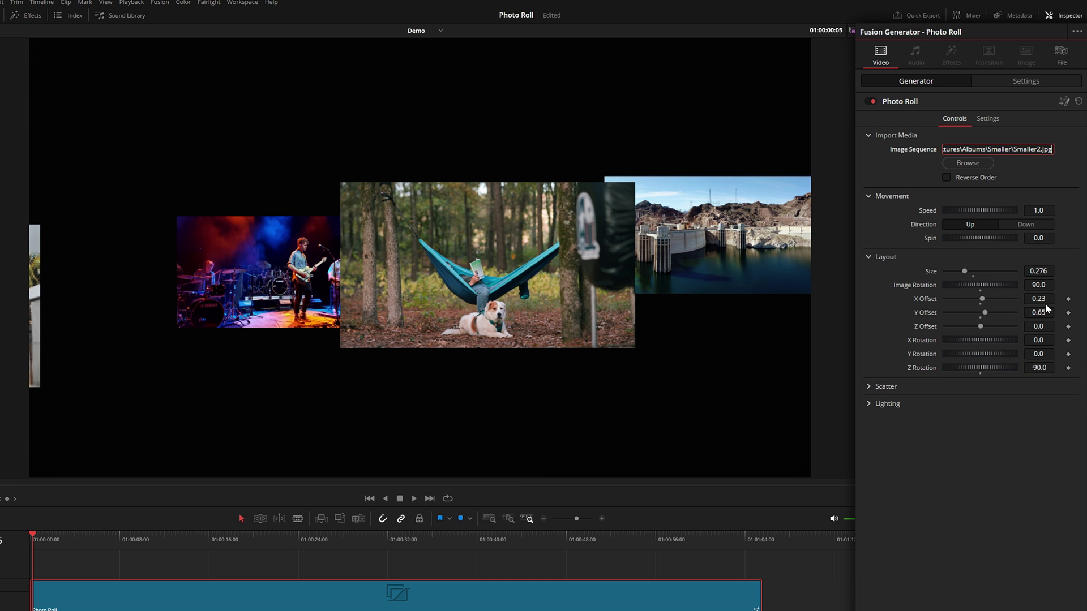
- Set Size to 0.598 and Z Offset to -4.7, and scatter the photos with Size Variance 0.2953, X Variance 1.0 and Z Variance 1.0
{"action": "left_click_drag", "start_coordinate": [1038, 313], "coordinate": [1015, 312]}
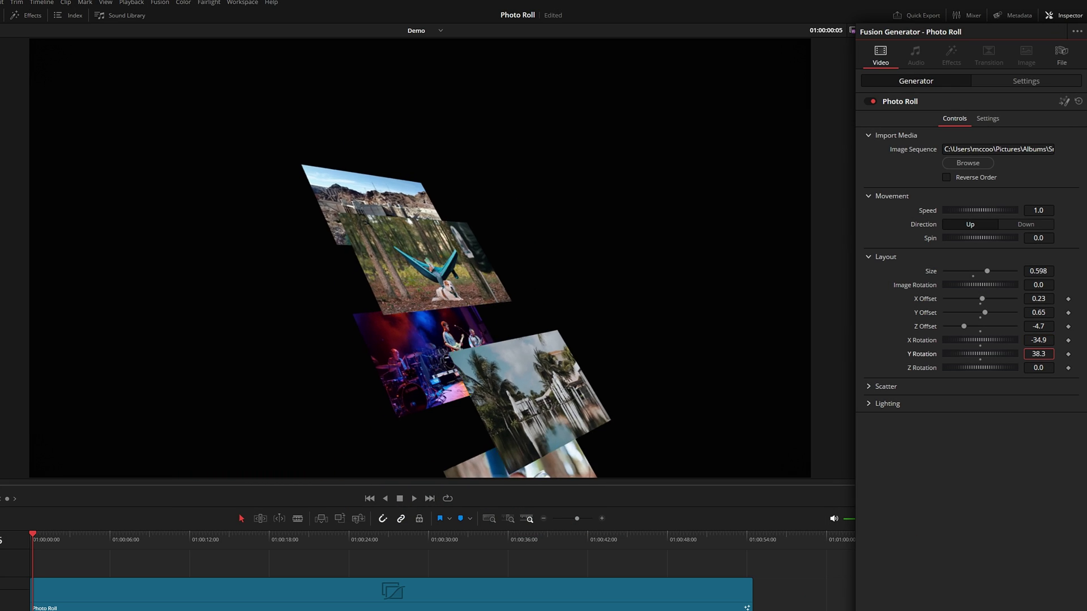
{"action": "left_click", "coordinate": [877, 386]}
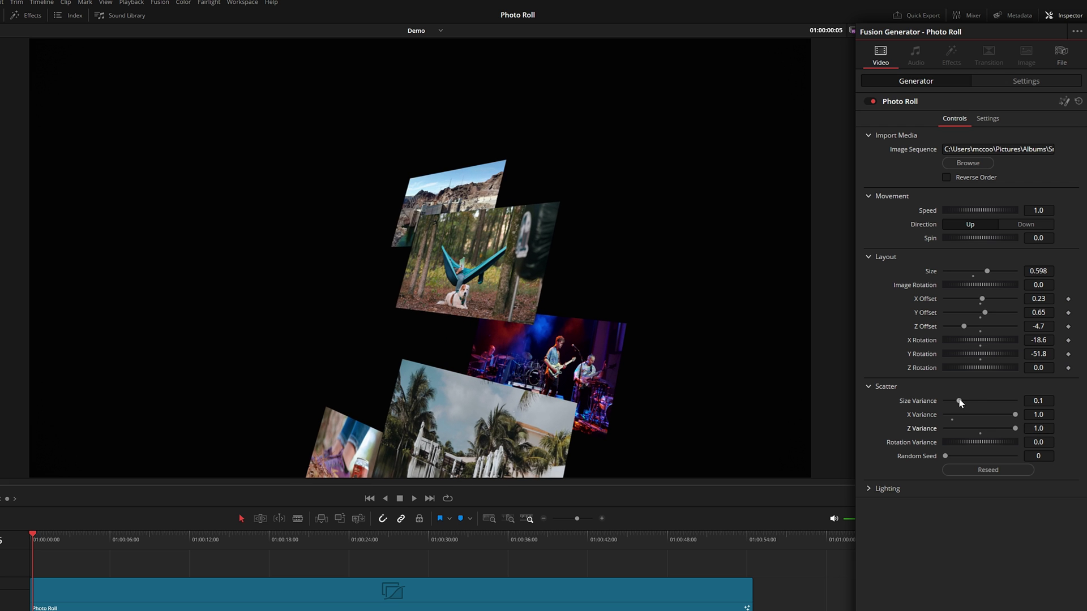
{"action": "left_click_drag", "start_coordinate": [960, 402], "coordinate": [976, 403]}
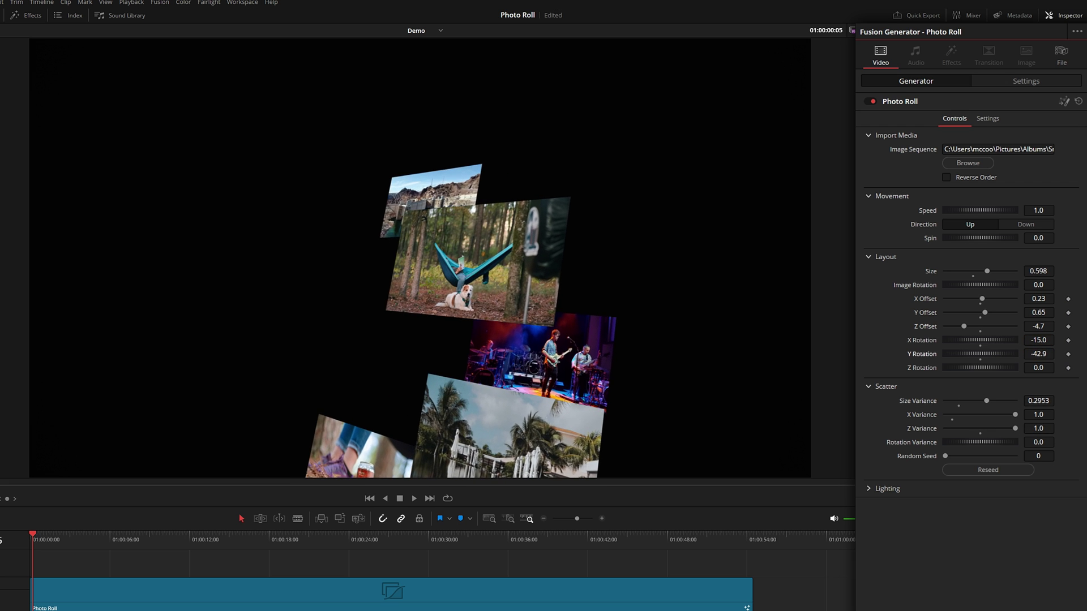
- Reseed the scatter twice and adjust the Random Seed to 12850
{"action": "left_click", "coordinate": [1004, 467]}
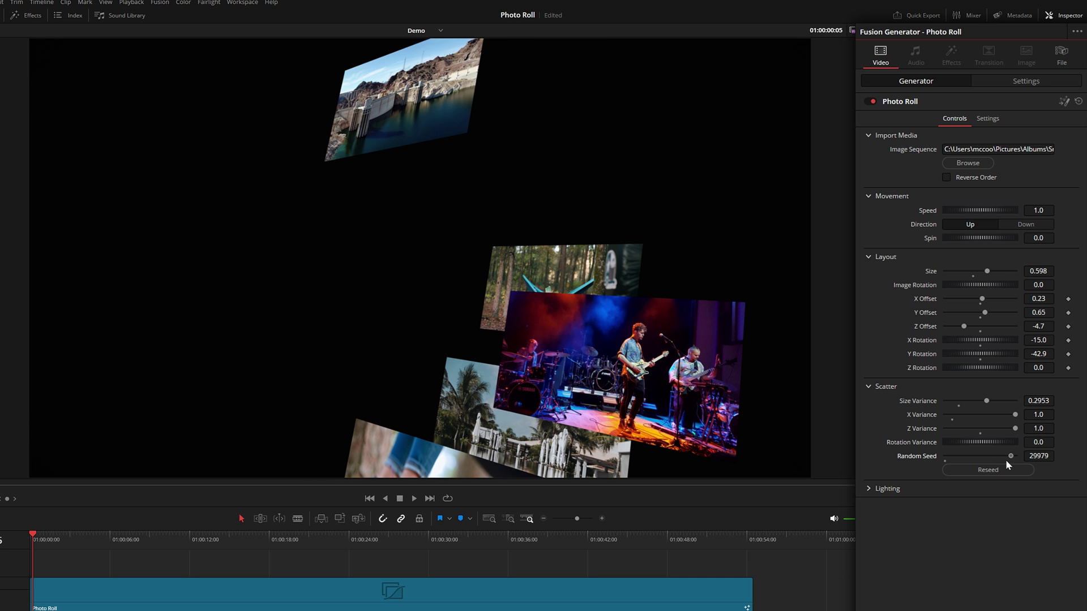
{"action": "left_click", "coordinate": [983, 468]}
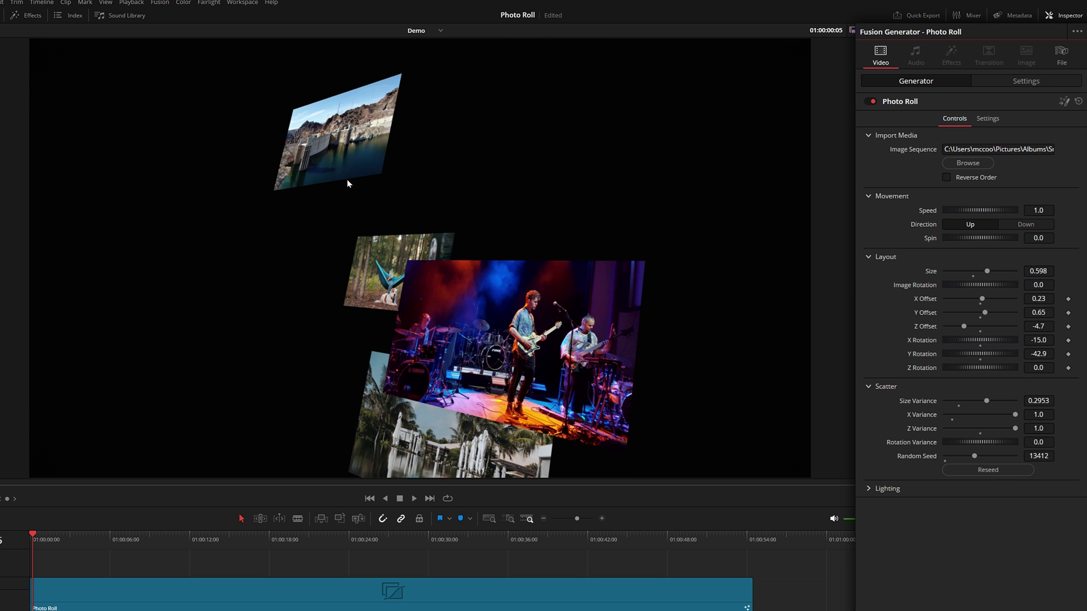
{"action": "left_click_drag", "start_coordinate": [975, 456], "coordinate": [975, 457]}
- Set X Rotation to -7.0, Y Rotation to 10.2 and Z Offset to -3.6, and reset X Offset to 0.0
{"action": "left_click_drag", "start_coordinate": [1038, 340], "coordinate": [1060, 340]}
{"action": "left_click_drag", "start_coordinate": [1038, 354], "coordinate": [1085, 354]}
{"action": "mouse_move", "coordinate": [963, 327]}
{"action": "left_mouse_down"}
{"action": "mouse_move", "coordinate": [977, 326]}
{"action": "mouse_move", "coordinate": [968, 327]}
{"action": "left_mouse_up"}
{"action": "double_click", "coordinate": [982, 299]}
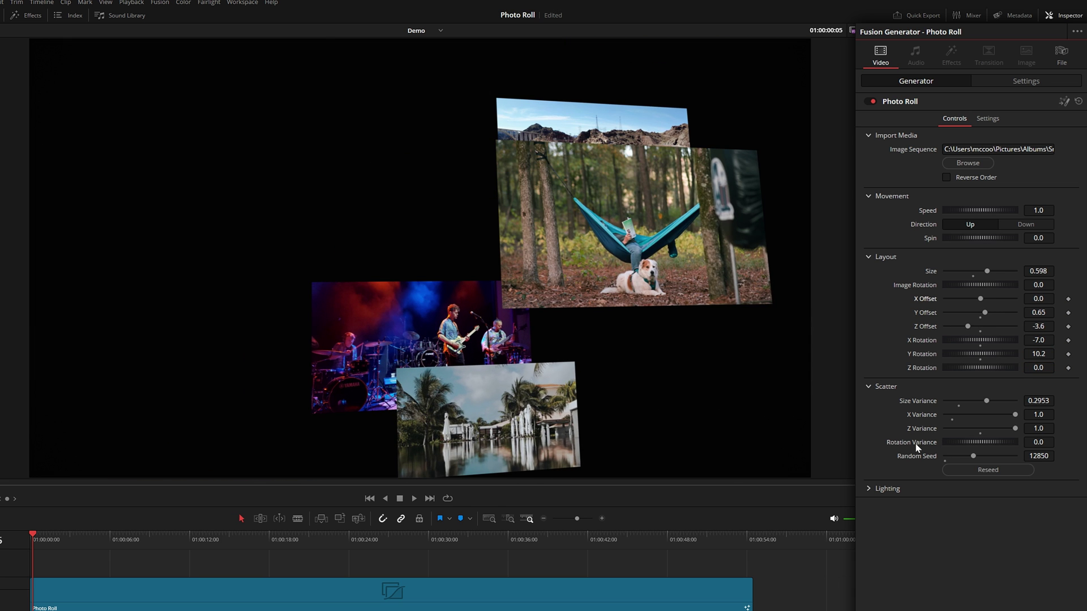
- Set the scatter's Rotation Variance to 65.2 and preview the photo movement
{"action": "left_click_drag", "start_coordinate": [955, 442], "coordinate": [969, 446]}
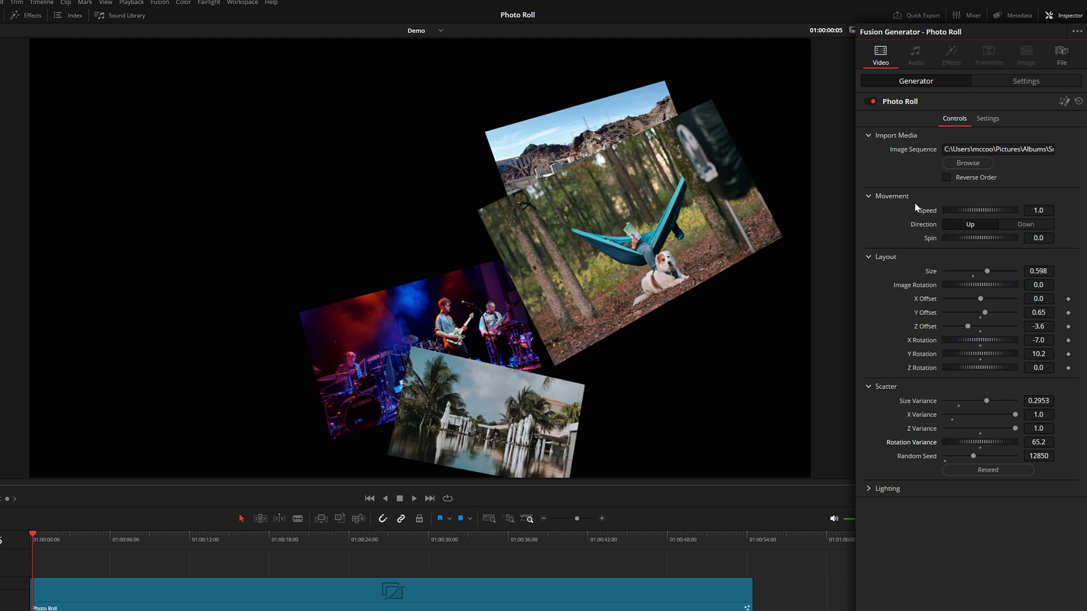
{"action": "key", "text": "space"}
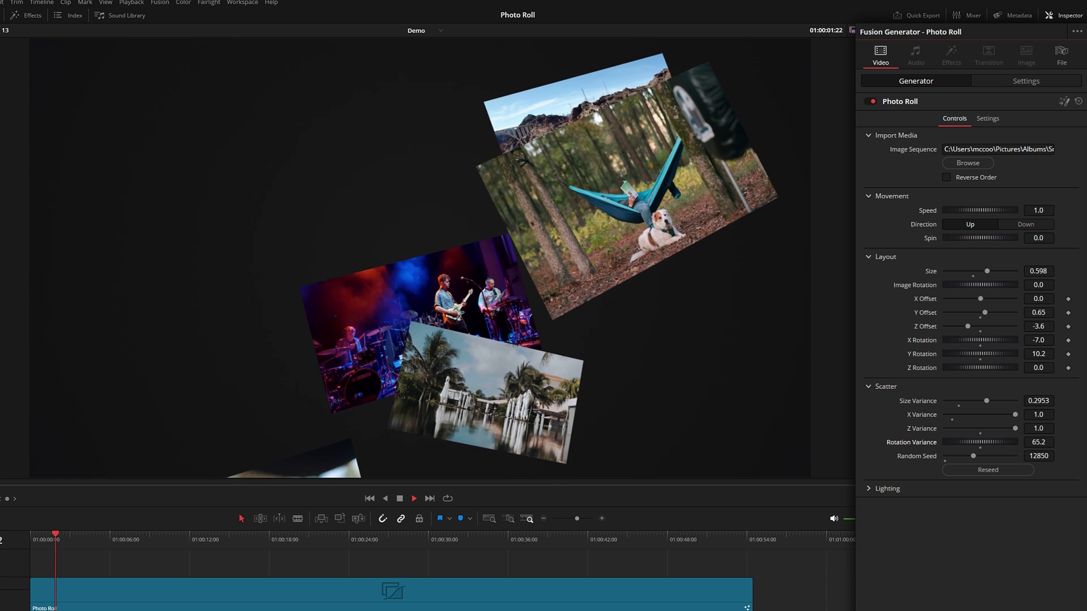
{"action": "key", "text": "space"}
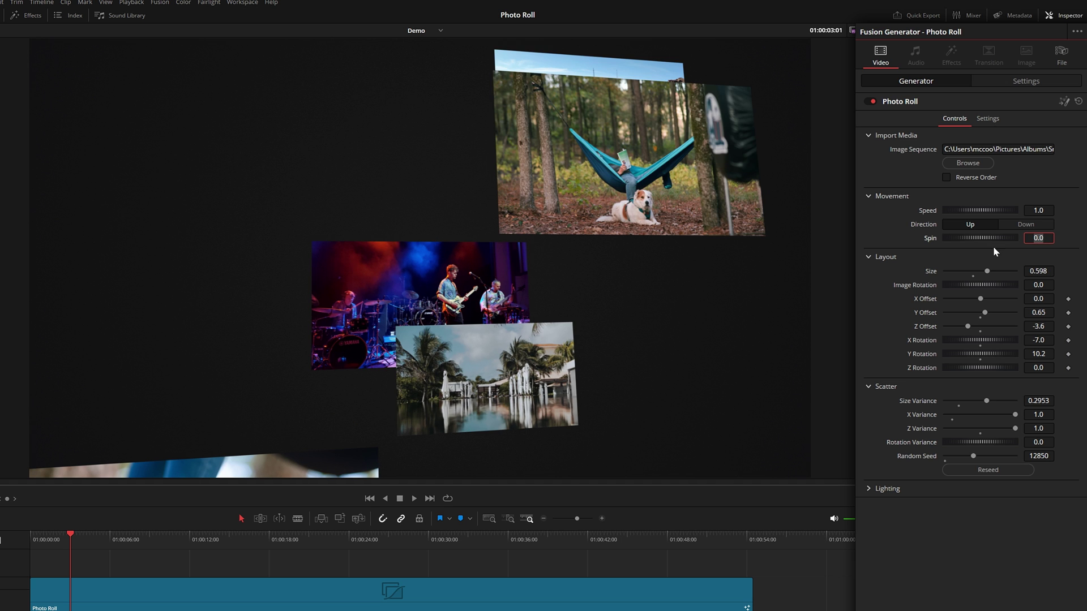
- Set Spin to 1.406, Speed to 0.0 and Z Offset to -6.2
{"action": "left_click_drag", "start_coordinate": [1000, 241], "coordinate": [1079, 249]}
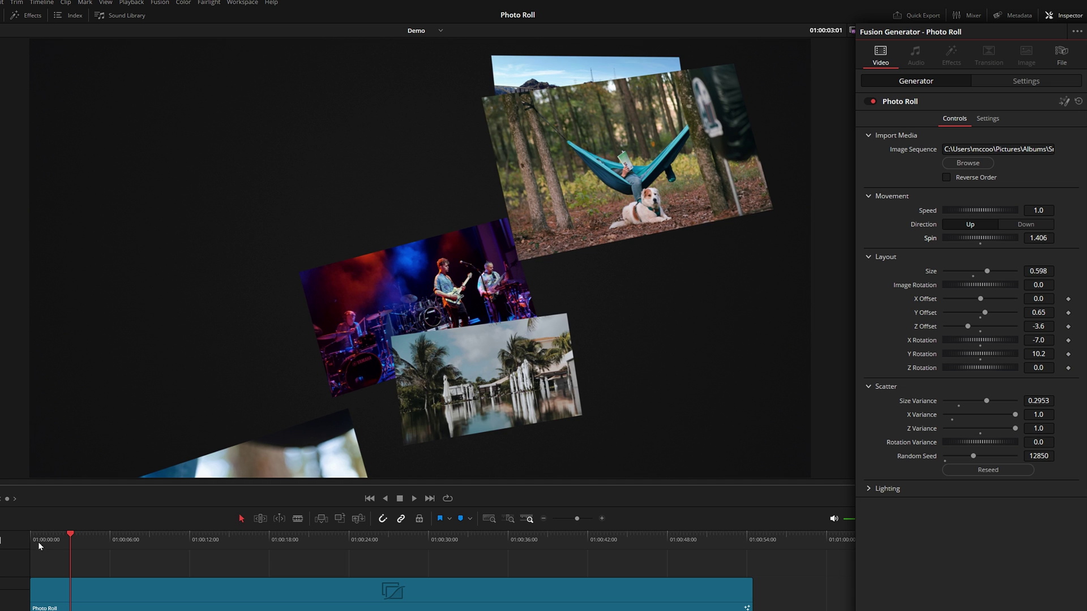
{"action": "key", "text": "Tab"}
{"action": "left_click_drag", "start_coordinate": [964, 329], "coordinate": [958, 328]}
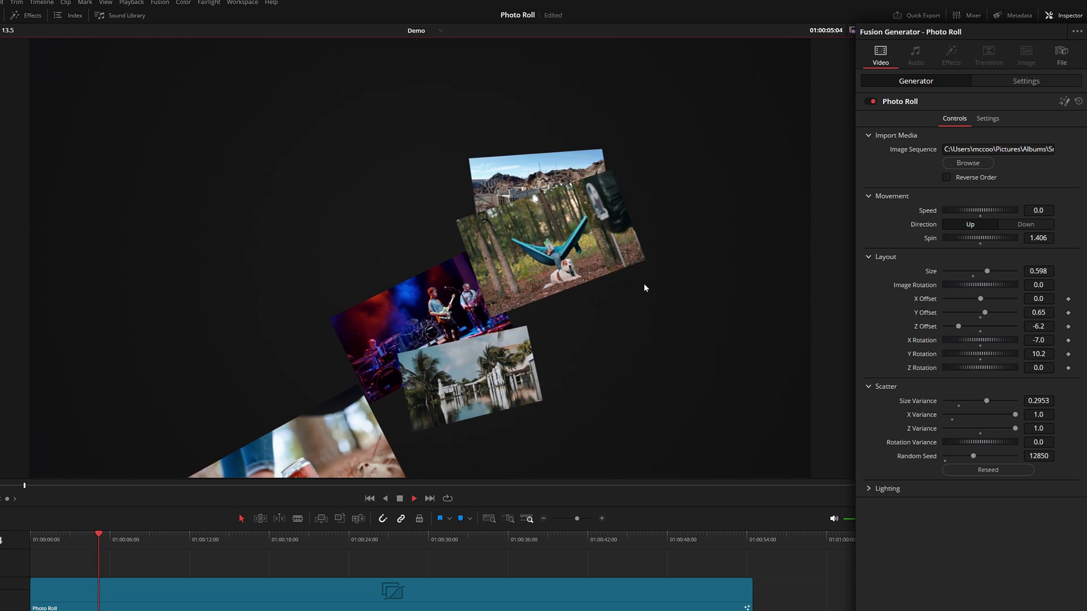
- Reseed the scatter and set Size Variance to 0.1969, X Variance to 0.535 and Z Variance to 0.362
{"action": "left_click", "coordinate": [1004, 468]}
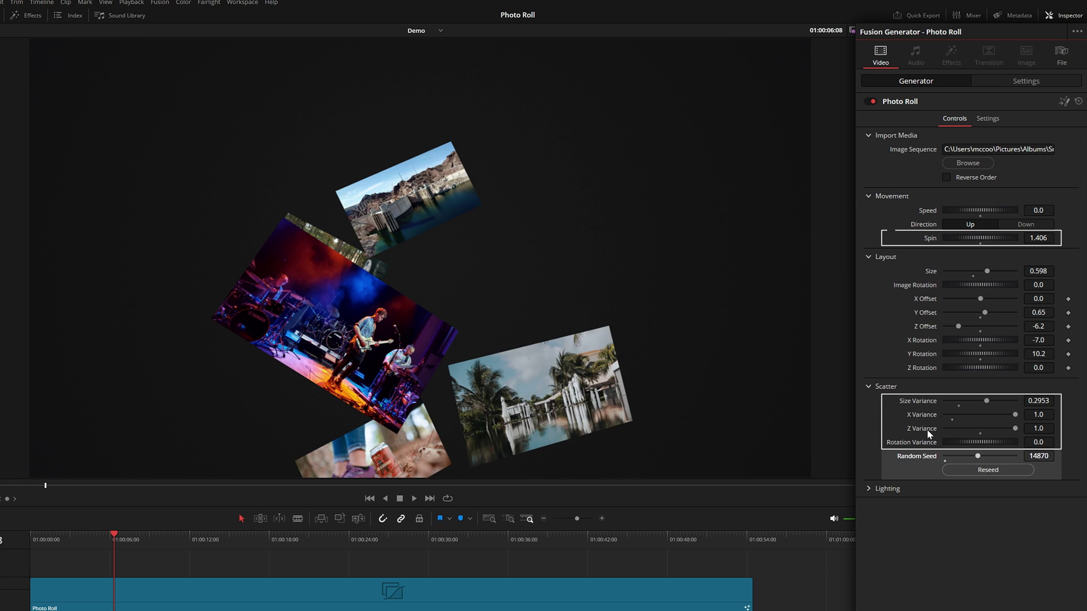
{"action": "left_click_drag", "start_coordinate": [1015, 415], "coordinate": [972, 401]}
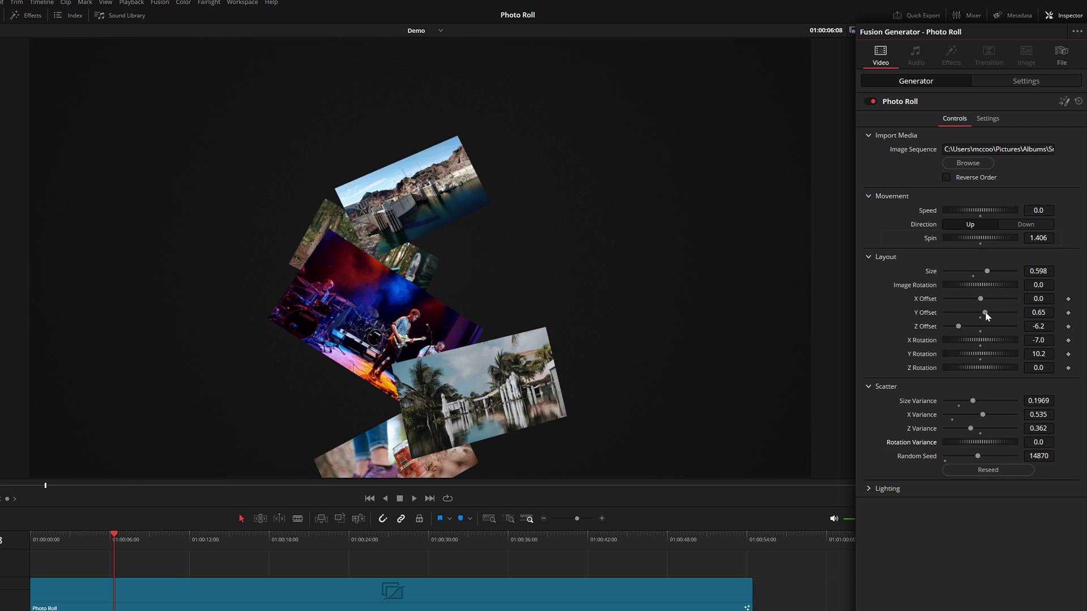
- Reset Spin, X Rotation and Y Rotation to 0.0, set Z Offset to -3.75 and show the Lighting settings
{"action": "double_click", "coordinate": [925, 238]}
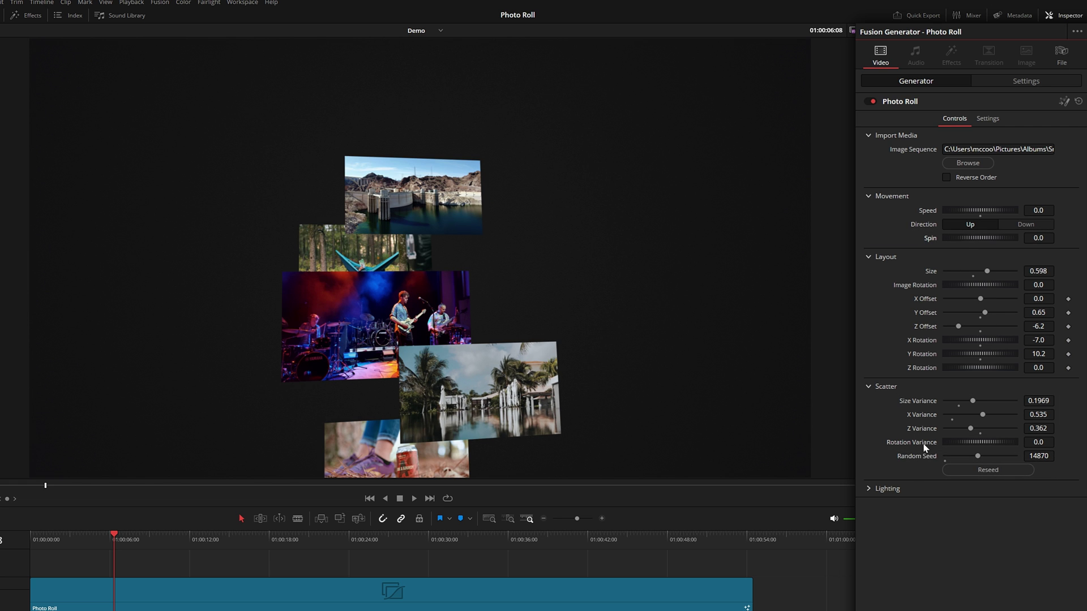
{"action": "double_click", "coordinate": [922, 354]}
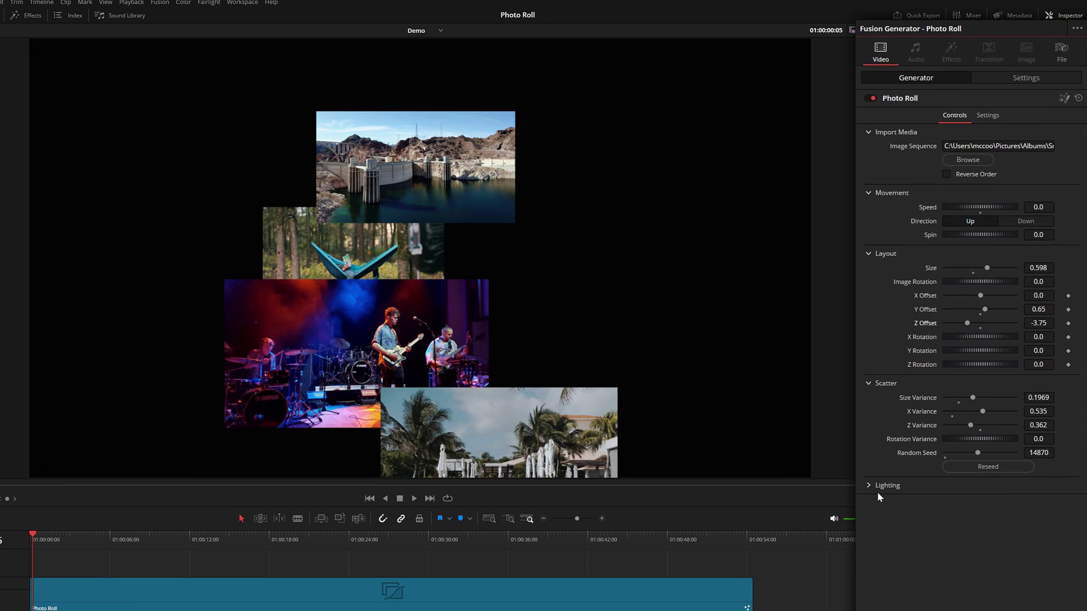
{"action": "scroll", "coordinate": [877, 493], "scroll_direction": "down", "scroll_amount": 3}
{"action": "left_click", "coordinate": [875, 463]}
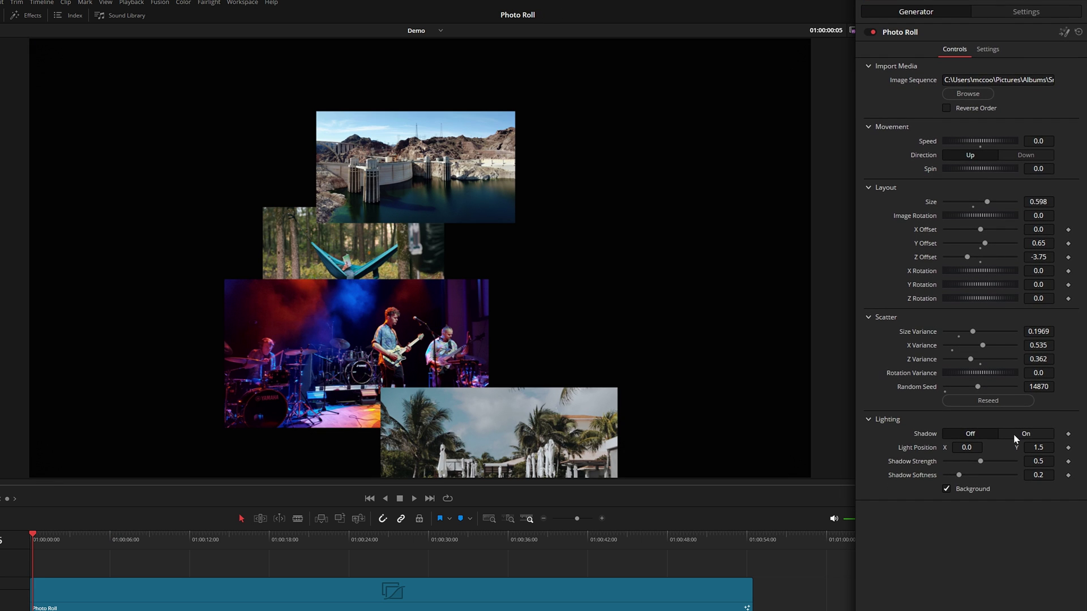
- Turn on the Lighting shadow and set X Rotation to 19.8
{"action": "left_click", "coordinate": [1013, 434]}
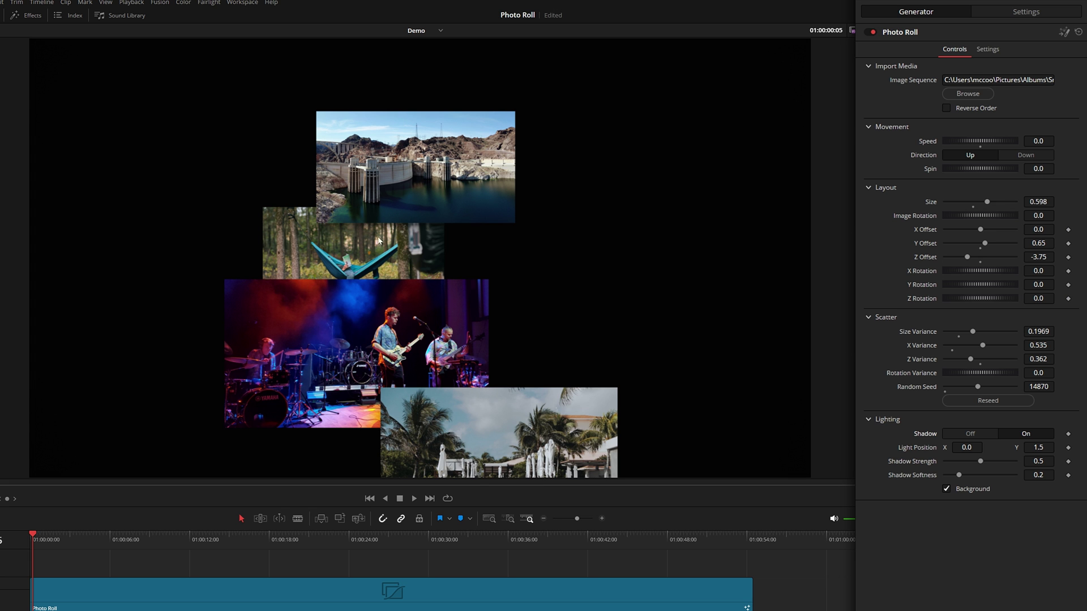
{"action": "left_click_drag", "start_coordinate": [1038, 271], "coordinate": [1060, 270]}
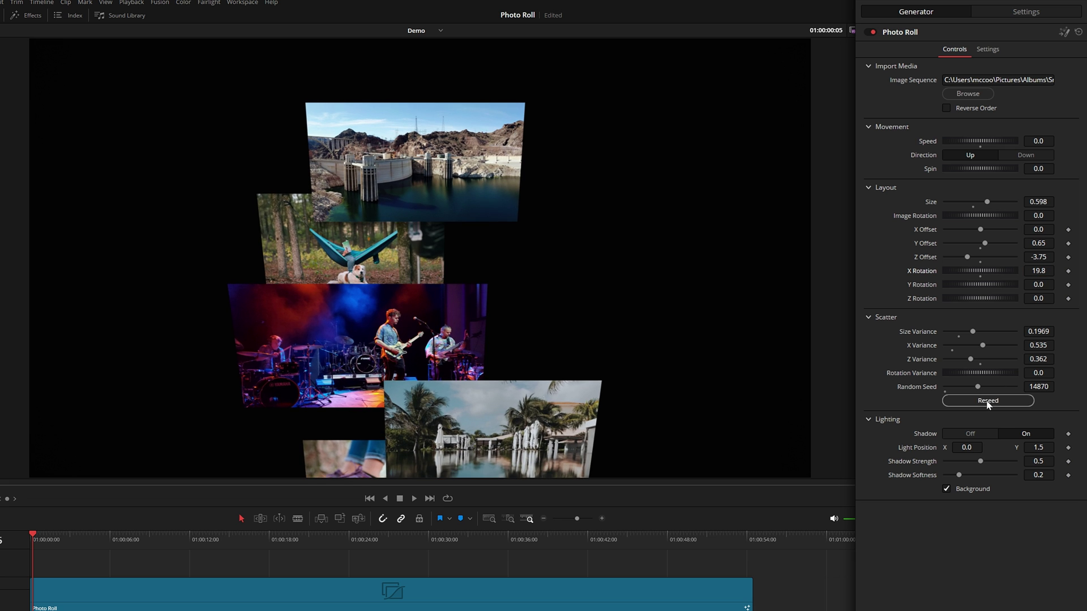
- Reseed the scatter three times and set X Rotation to -3.8
{"action": "left_click", "coordinate": [992, 403]}
{"action": "left_click", "coordinate": [991, 403]}
{"action": "left_click", "coordinate": [991, 404]}
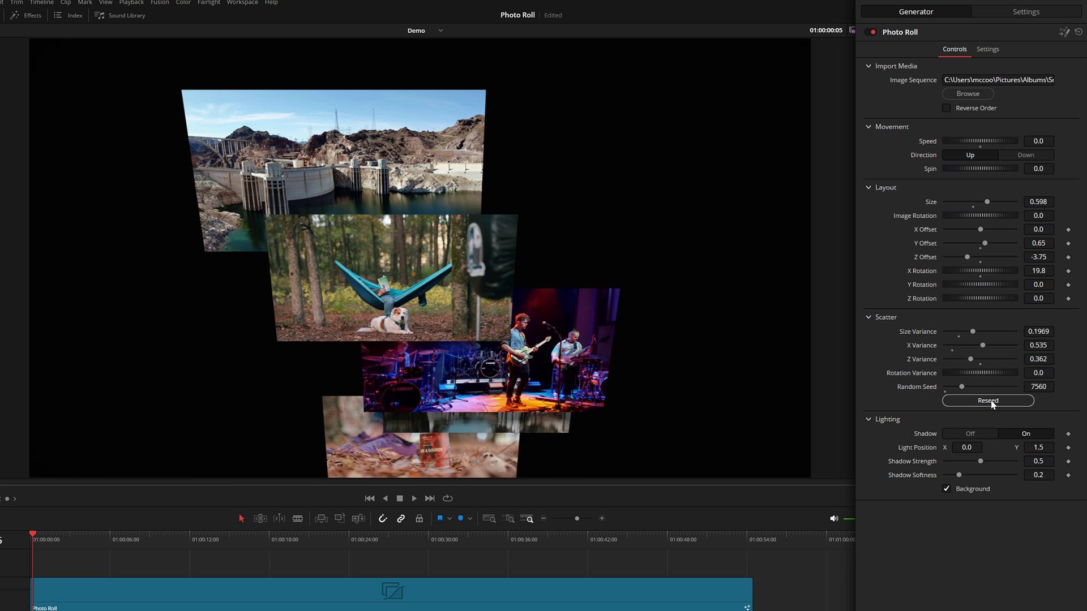
{"action": "left_click_drag", "start_coordinate": [1038, 270], "coordinate": [1028, 270]}
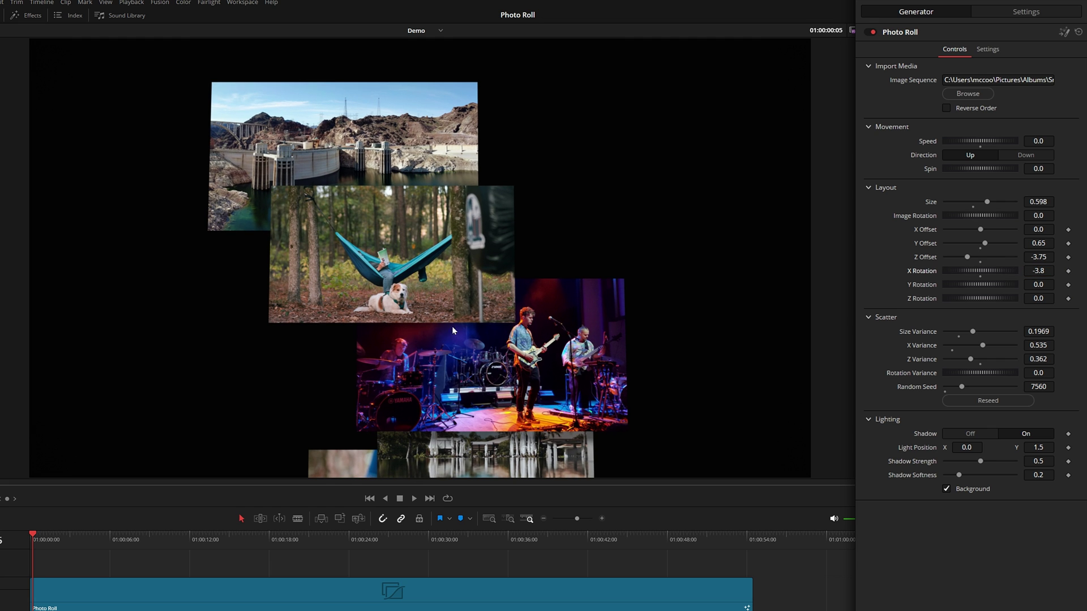
- Set Shadow Strength to 0.866 and Shadow Softness to 0.402, shift the light's X position, and adjust Y Offset to 0.96 and Z Offset to -3.1
{"action": "mouse_move", "coordinate": [980, 462]}
{"action": "left_mouse_down"}
{"action": "mouse_move", "coordinate": [1017, 460]}
{"action": "mouse_move", "coordinate": [962, 475]}
{"action": "mouse_move", "coordinate": [991, 477]}
{"action": "mouse_move", "coordinate": [976, 470]}
{"action": "left_mouse_up"}
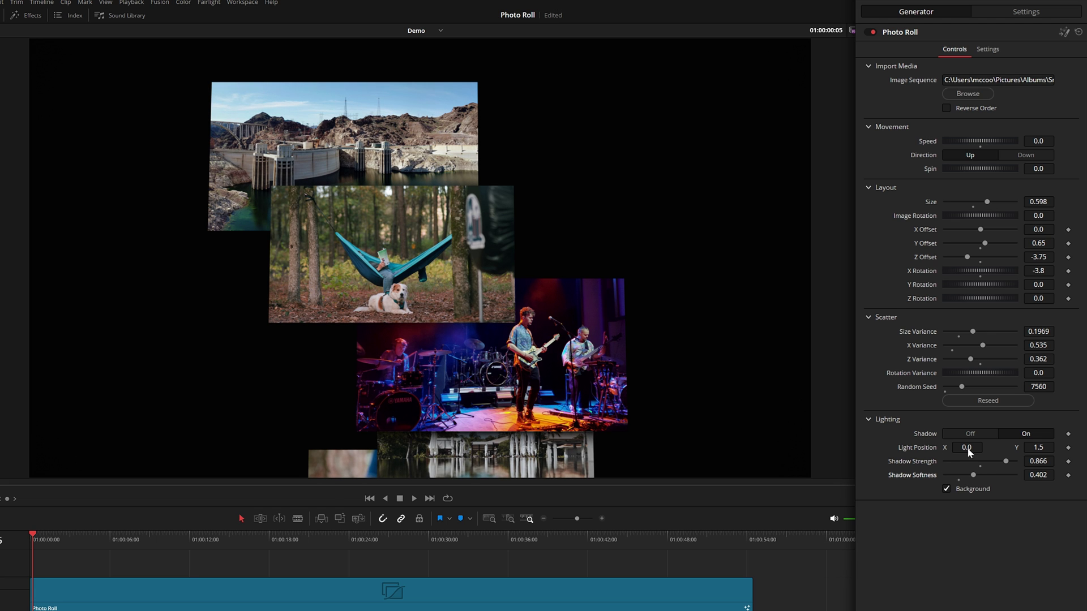
{"action": "left_click_drag", "start_coordinate": [967, 447], "coordinate": [957, 447]}
{"action": "left_click_drag", "start_coordinate": [1038, 243], "coordinate": [1054, 243]}
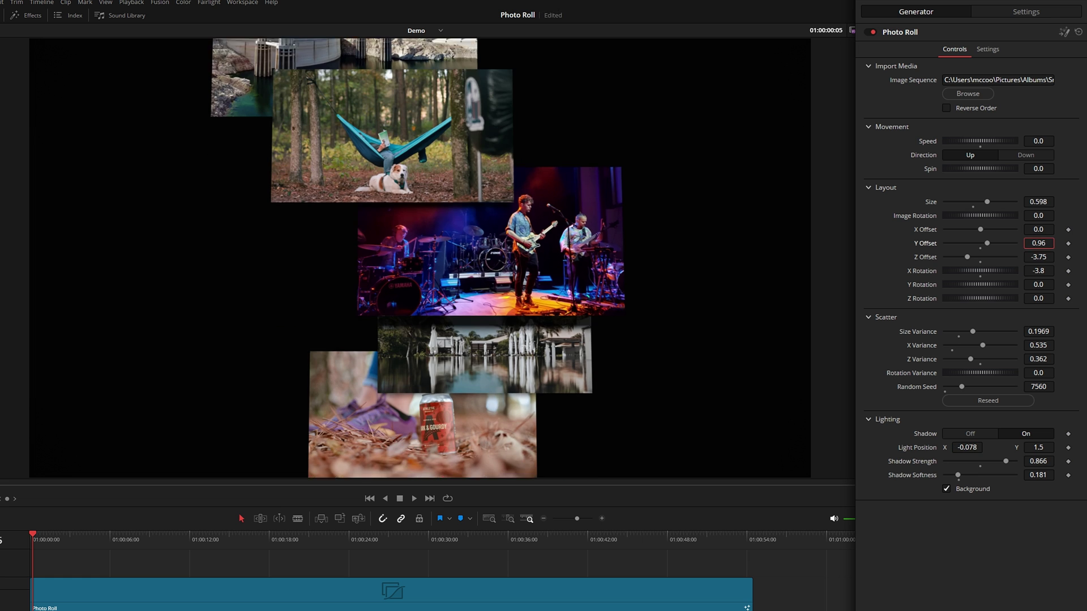
{"action": "left_click_drag", "start_coordinate": [1038, 257], "coordinate": [1064, 257]}
- Set Shadow Strength to 0.764, X Rotation to -24.0, Y Rotation to -34.4, Z Variance to 0.669 and the light's X position to -1.513
{"action": "left_click_drag", "start_coordinate": [1006, 461], "coordinate": [998, 461]}
{"action": "mouse_move", "coordinate": [1038, 285]}
{"action": "left_mouse_down"}
{"action": "mouse_move", "coordinate": [997, 284]}
{"action": "mouse_move", "coordinate": [1033, 285]}
{"action": "left_mouse_up"}
{"action": "left_click_drag", "start_coordinate": [1038, 270], "coordinate": [1010, 271]}
{"action": "left_click_drag", "start_coordinate": [970, 359], "coordinate": [994, 360]}
{"action": "left_click_drag", "start_coordinate": [967, 447], "coordinate": [994, 447]}
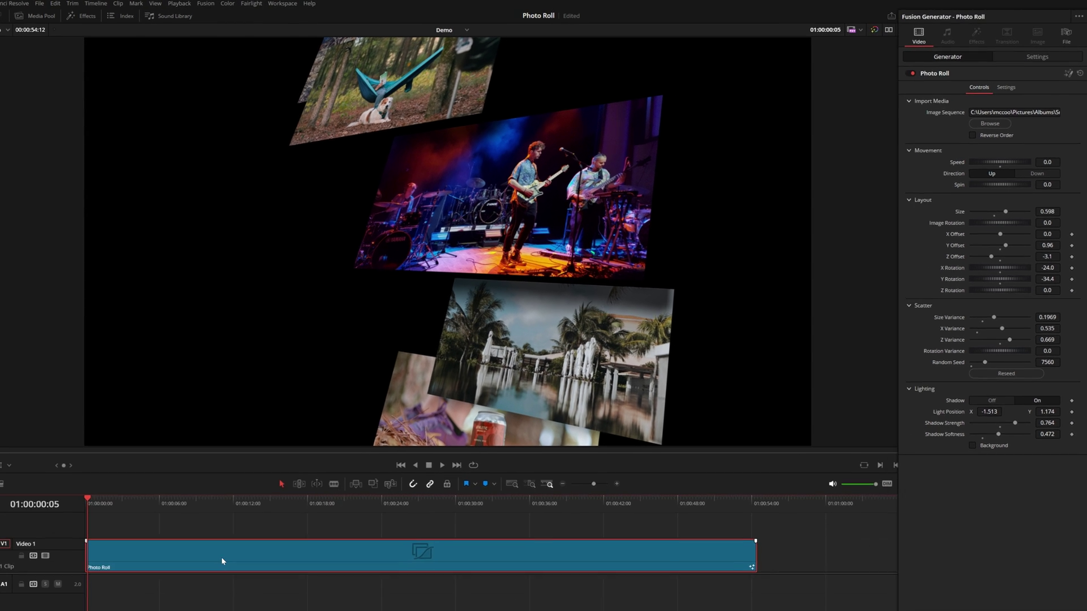
- Turn off the lighting Background, move the Photo Roll clip up one track and place a Solid Color generator beneath it on Video 1
{"action": "left_click_drag", "start_coordinate": [179, 601], "coordinate": [169, 576]}
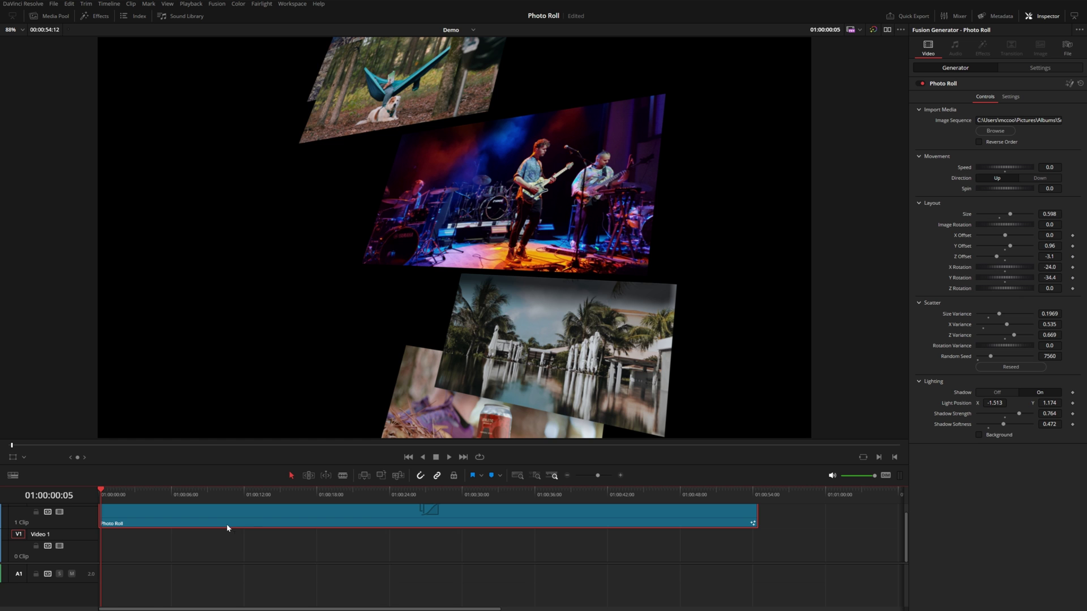
{"action": "left_click", "coordinate": [100, 16]}
{"action": "left_click", "coordinate": [34, 88]}
{"action": "left_click_drag", "start_coordinate": [106, 198], "coordinate": [368, 543]}
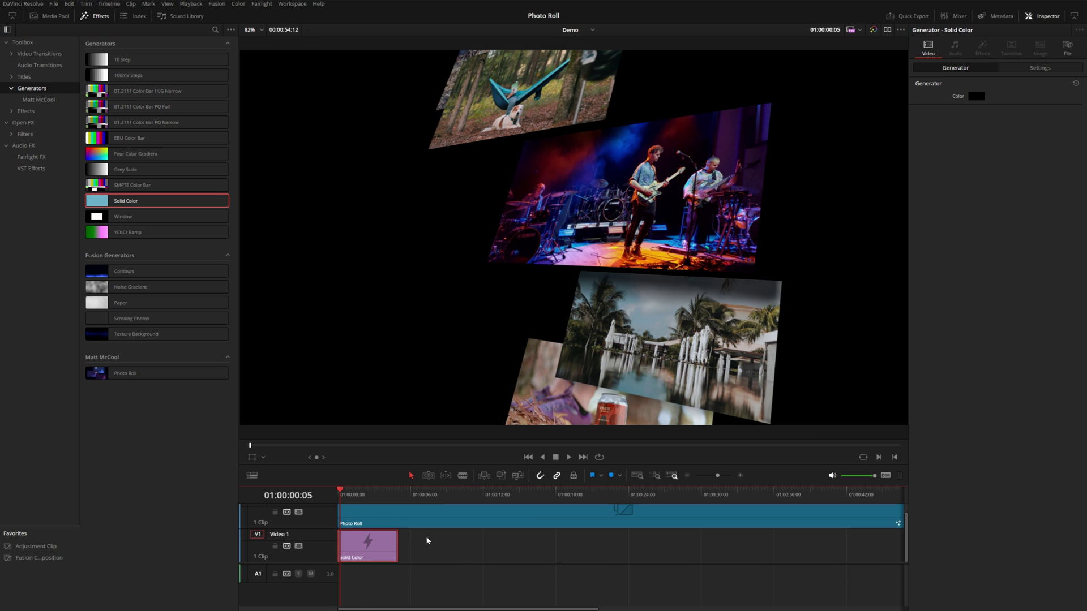
- Choose a new color for the Solid Color generator and confirm it
{"action": "left_click", "coordinate": [981, 98]}
{"action": "left_click", "coordinate": [611, 234]}
{"action": "left_click", "coordinate": [634, 235]}
{"action": "left_click", "coordinate": [636, 371]}
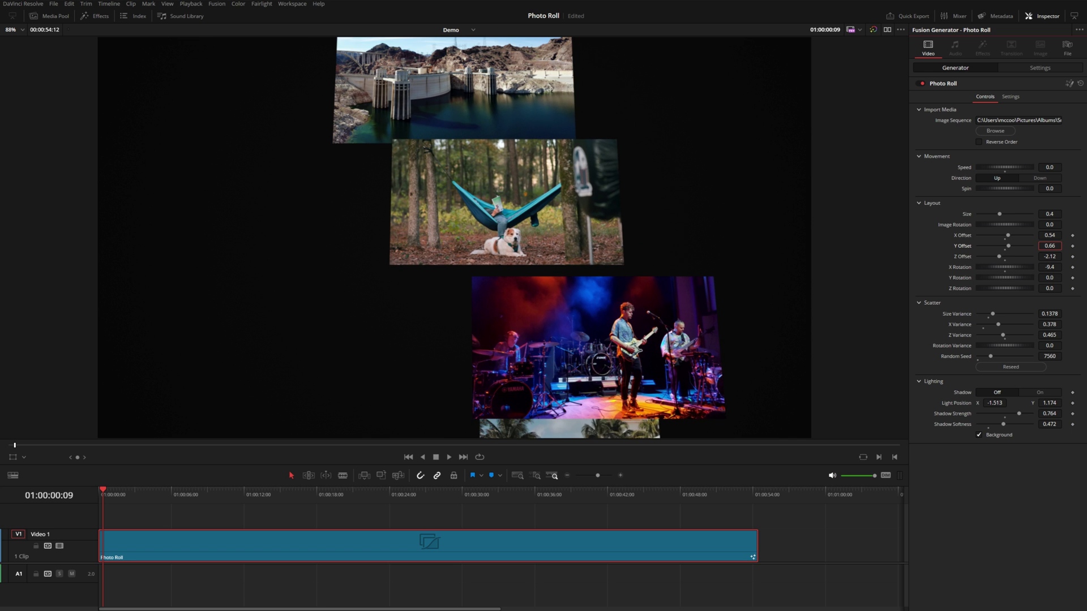
- Replace the Photo Roll's image sequence with the Sample Photo images from the Sample folder in Albums
{"action": "left_click", "coordinate": [1007, 131]}
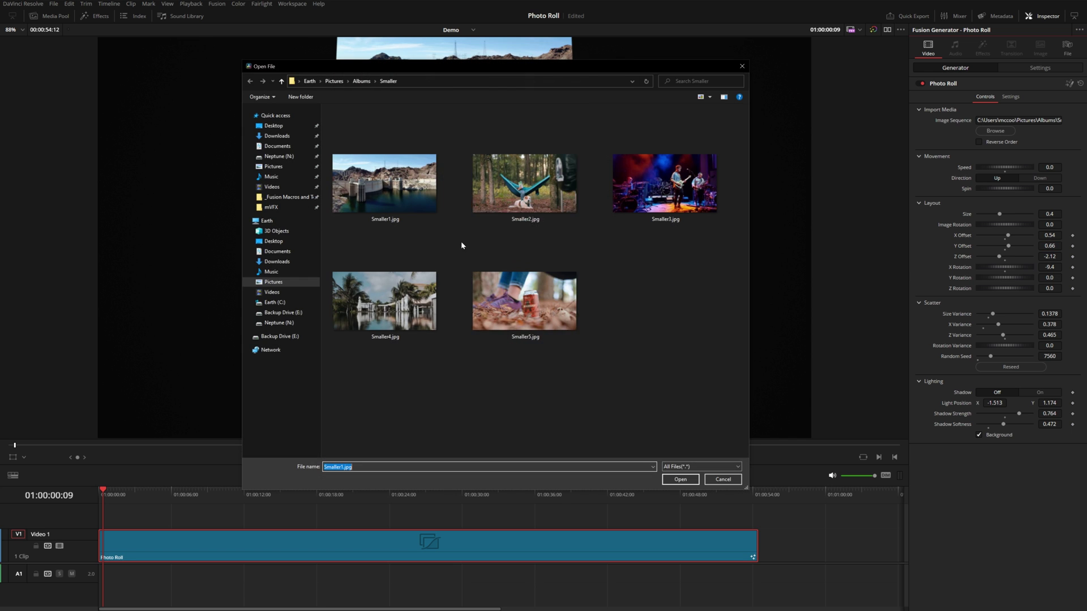
{"action": "left_click", "coordinate": [448, 132]}
{"action": "left_click", "coordinate": [362, 81]}
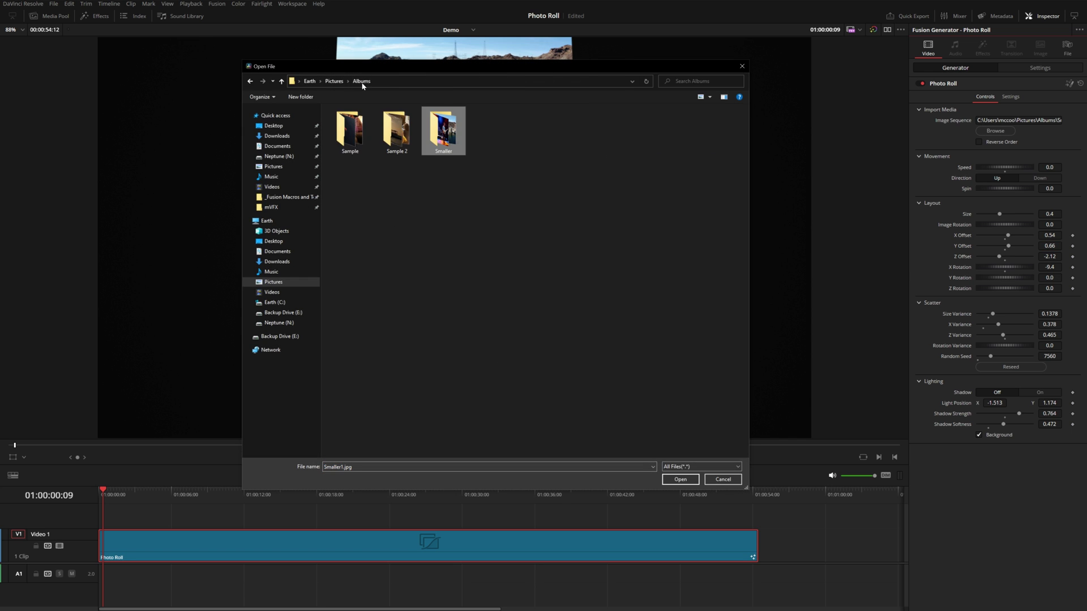
{"action": "double_click", "coordinate": [396, 133]}
{"action": "scroll", "coordinate": [589, 440], "scroll_direction": "down", "scroll_amount": 1}
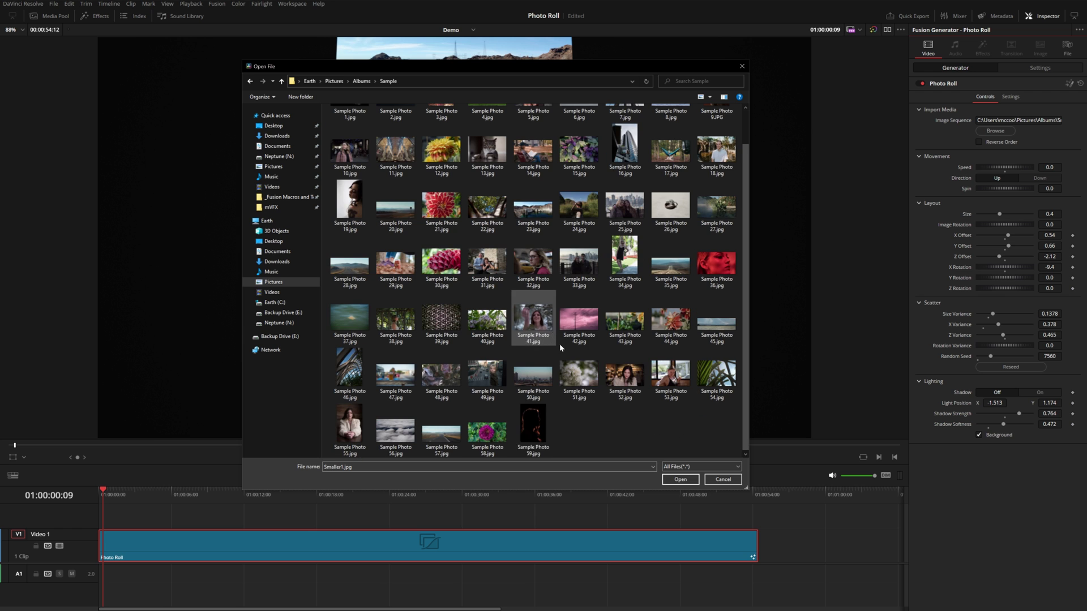
{"action": "scroll", "coordinate": [589, 440], "scroll_direction": "up", "scroll_amount": 1}
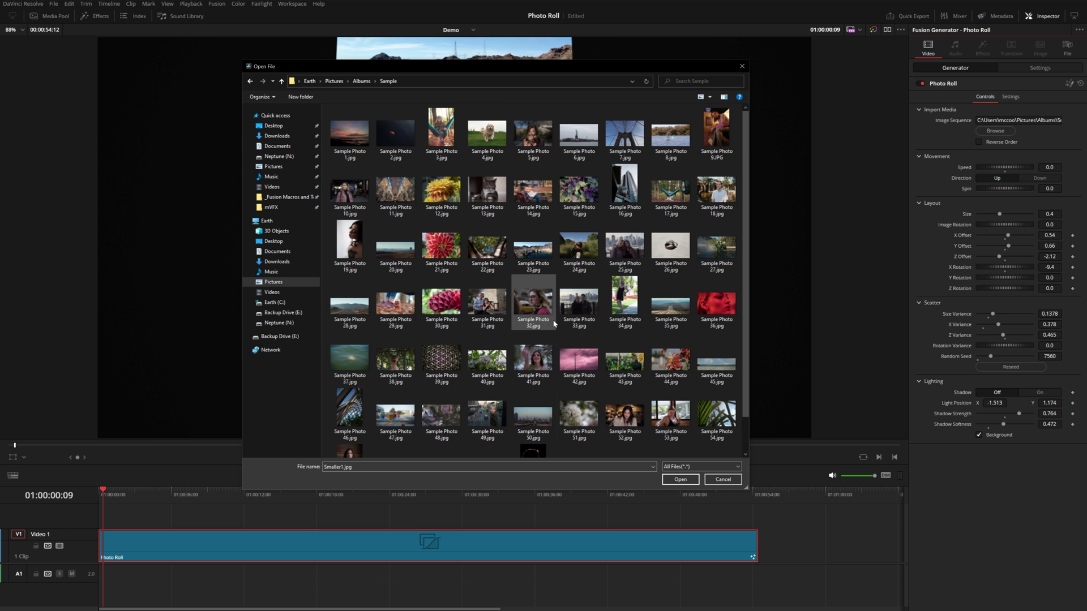
{"action": "double_click", "coordinate": [535, 308]}
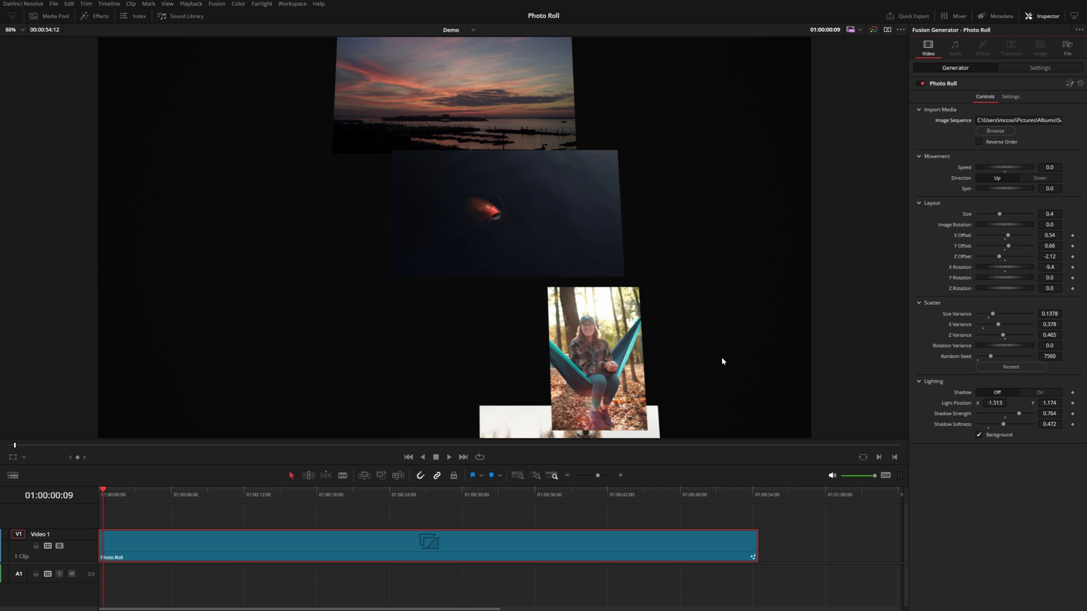
- Set Speed to 8.0 and Y Offset to -0.59, and preview the photo movement from near the timeline's start
{"action": "key", "text": "space"}
{"action": "left_click", "coordinate": [1049, 167]}
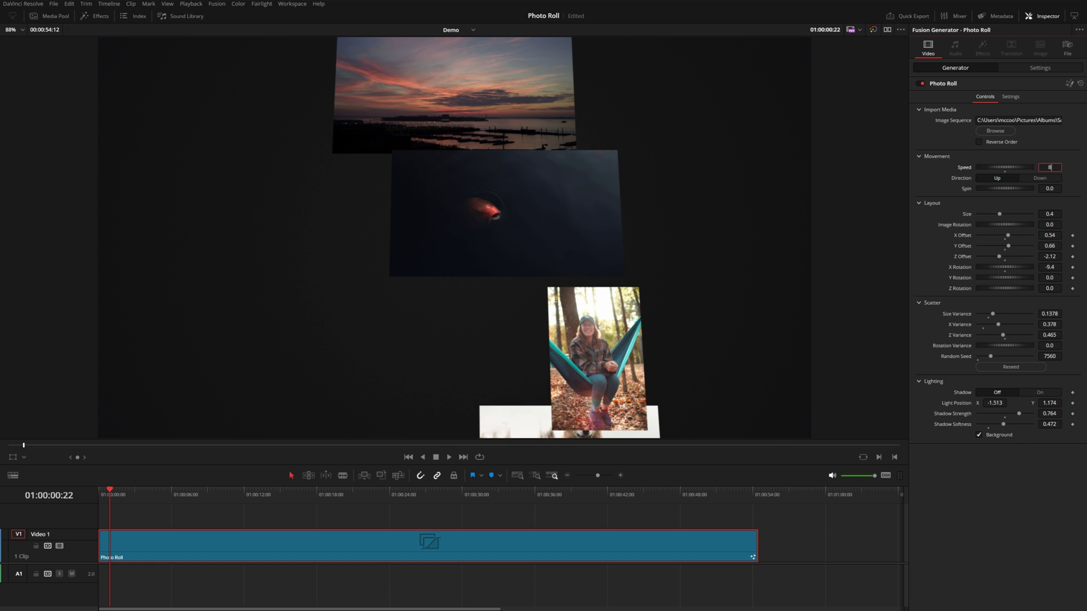
{"action": "key", "text": "Tab"}
{"action": "left_click", "coordinate": [105, 495]}
{"action": "key", "text": "space"}
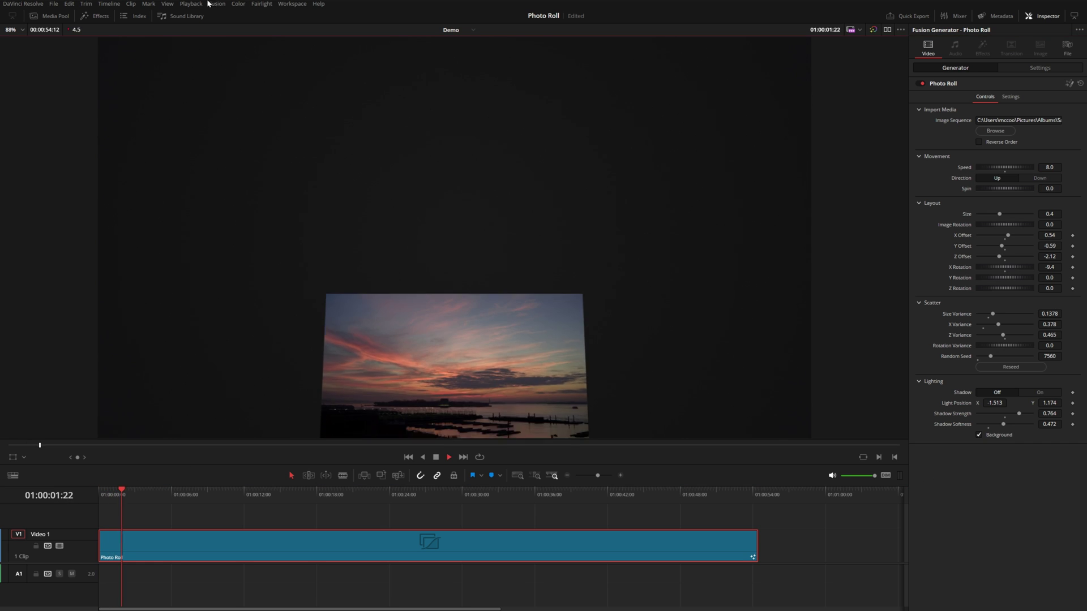
- Set the Render Cache mode to User for smoother playback
{"action": "left_click", "coordinate": [191, 4]}
{"action": "mouse_move", "coordinate": [317, 45]}
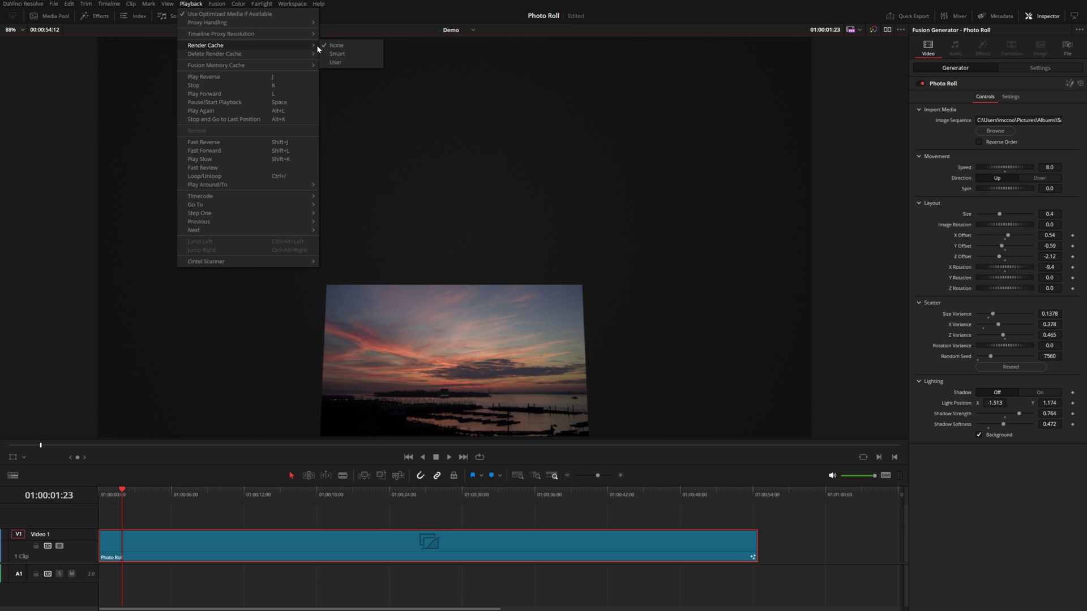
{"action": "left_click", "coordinate": [347, 62]}
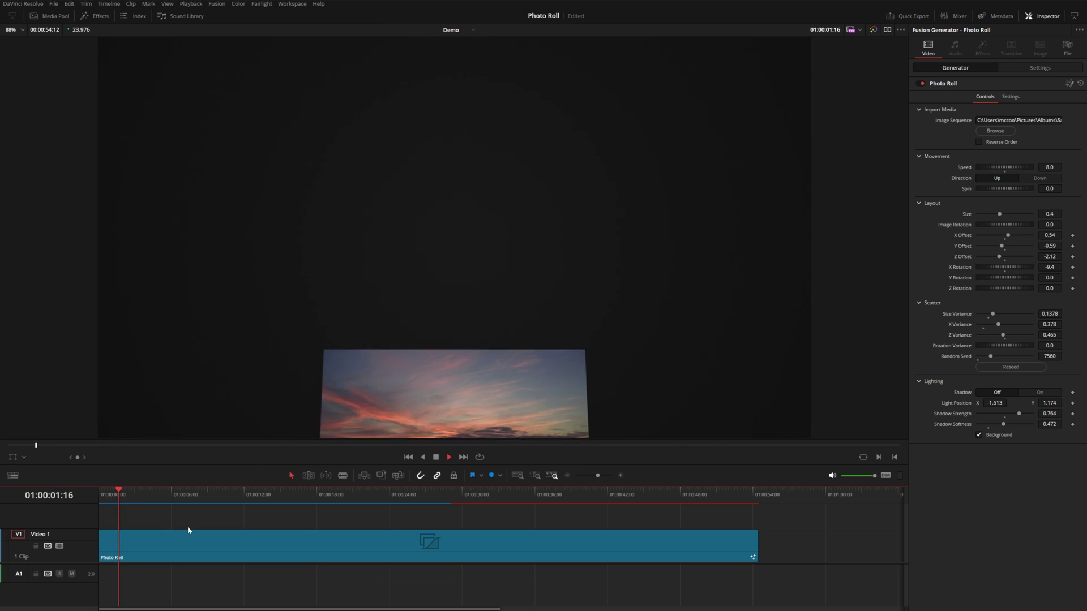
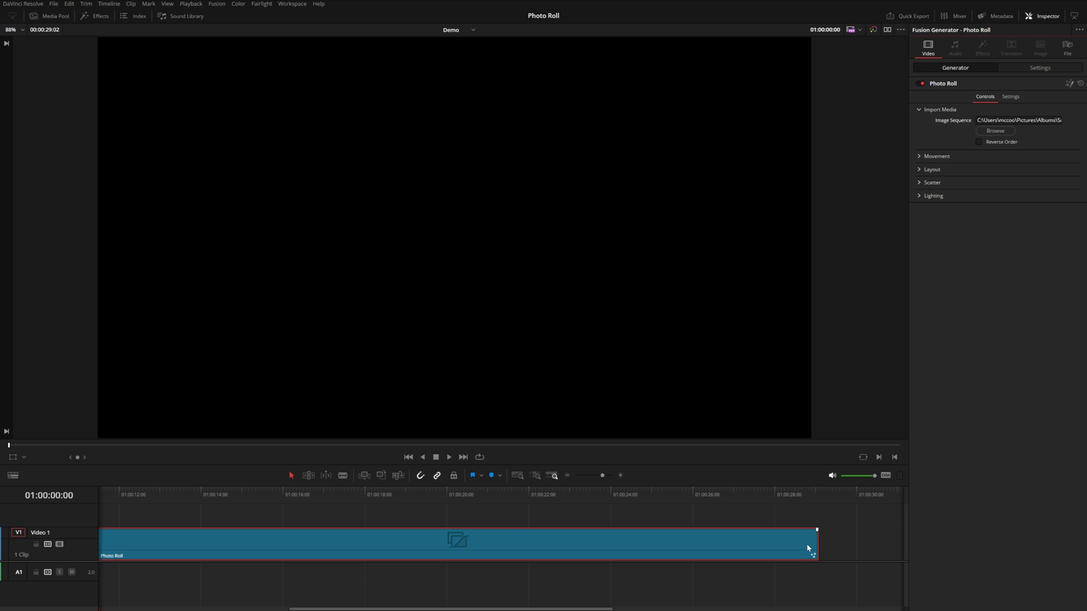
- Extend the end of the Photo Roll clip to a duration of 00:00:29:18, and try to lengthen it further
{"action": "left_click_drag", "start_coordinate": [813, 541], "coordinate": [841, 542]}
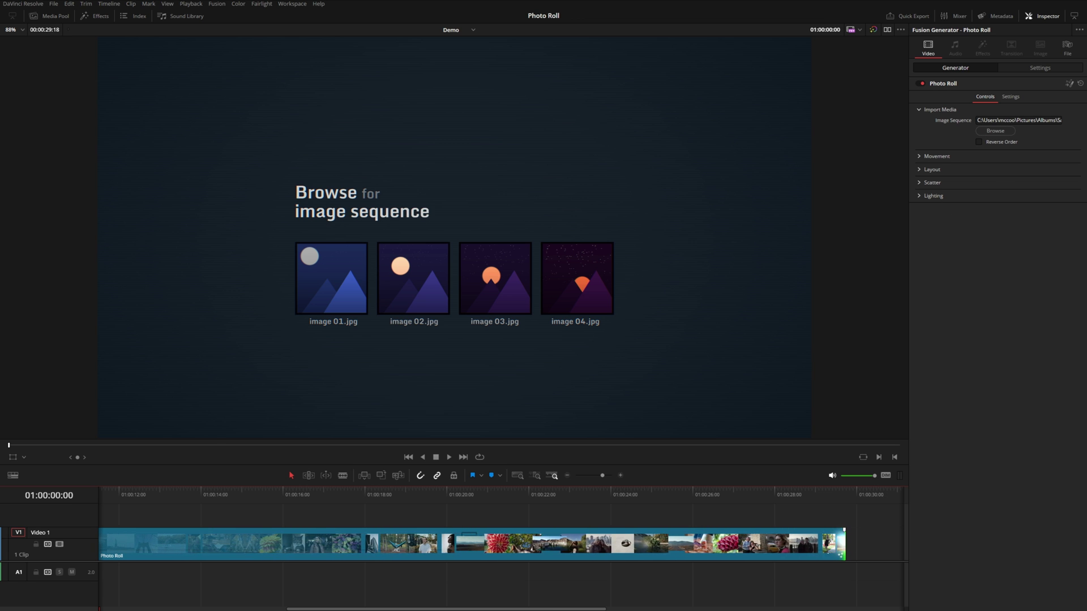
{"action": "key", "text": "ctrl+minus"}
{"action": "key", "text": "ctrl+minus"}
{"action": "key", "text": "ctrl+minus"}
{"action": "scroll", "coordinate": [476, 548], "scroll_direction": "down", "scroll_amount": 2}
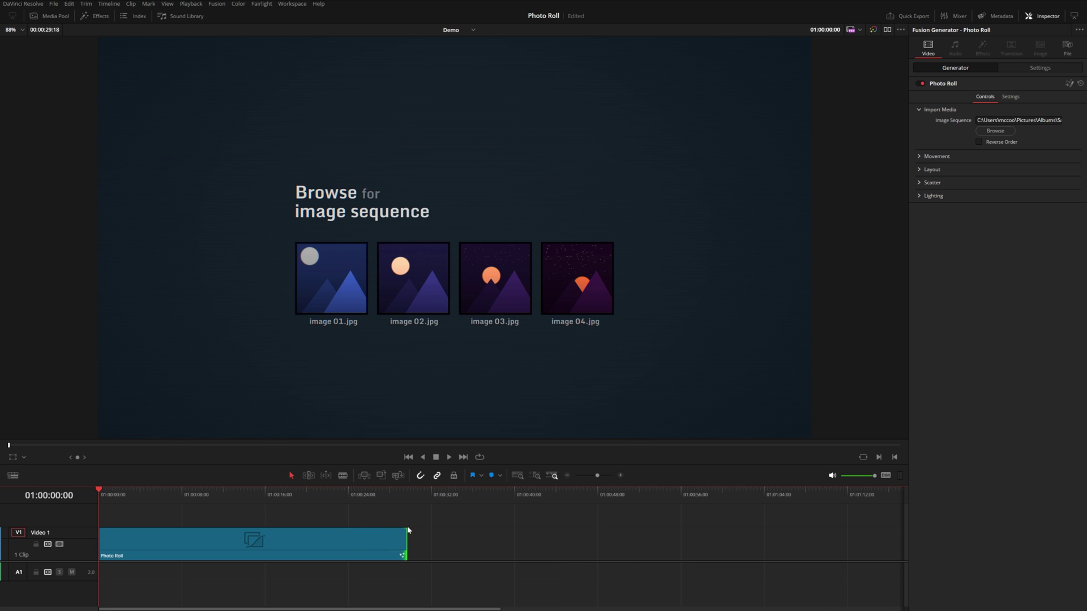
{"action": "left_click_drag", "start_coordinate": [403, 541], "coordinate": [402, 548]}
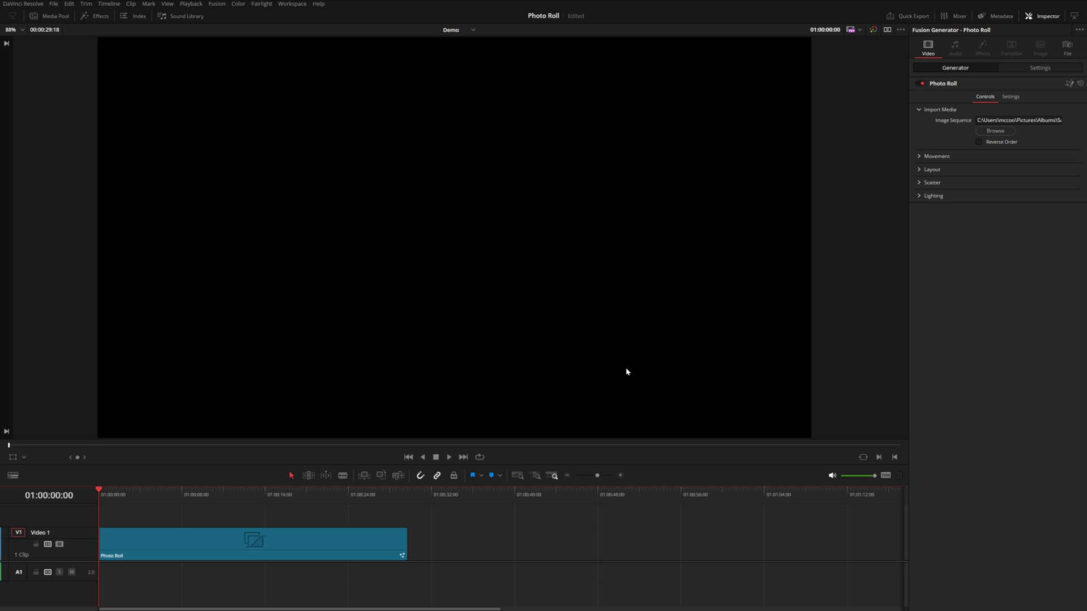
- Set the Photo Roll clip's duration to 00:01:29:18
{"action": "left_click", "coordinate": [373, 546]}
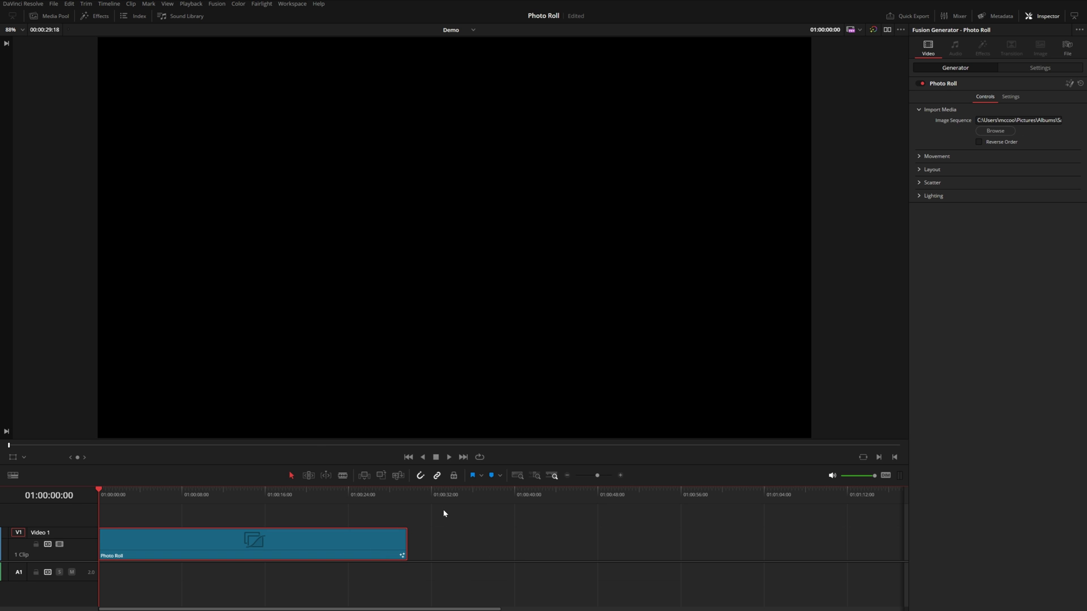
{"action": "key", "text": "ctrl+d"}
{"action": "key", "text": "Left"}
{"action": "key", "text": "BackSpace"}
{"action": "type", "text": "8"}
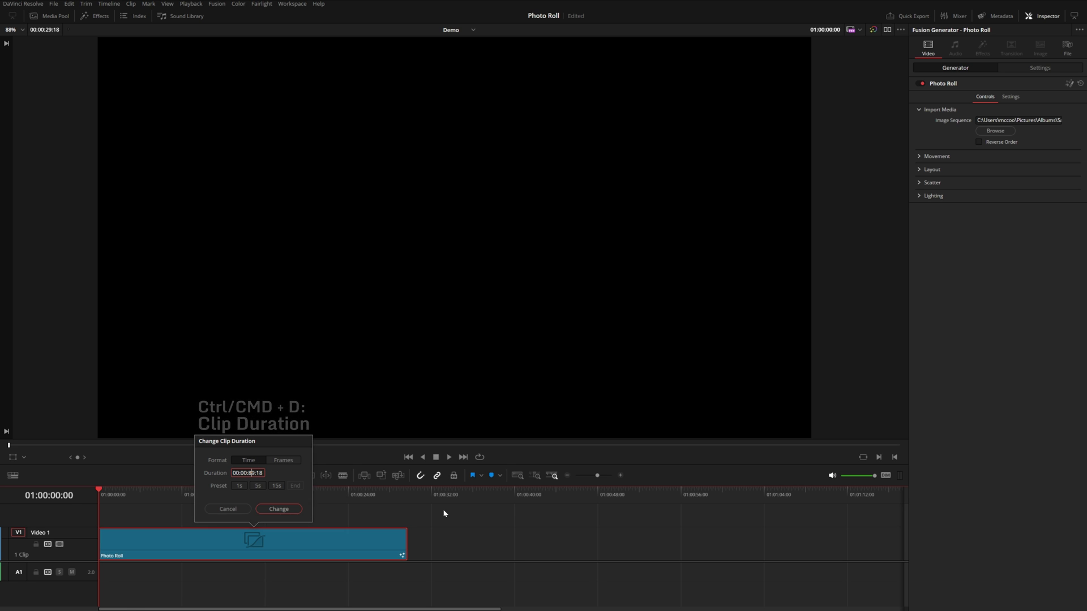
{"action": "key", "text": "Return"}
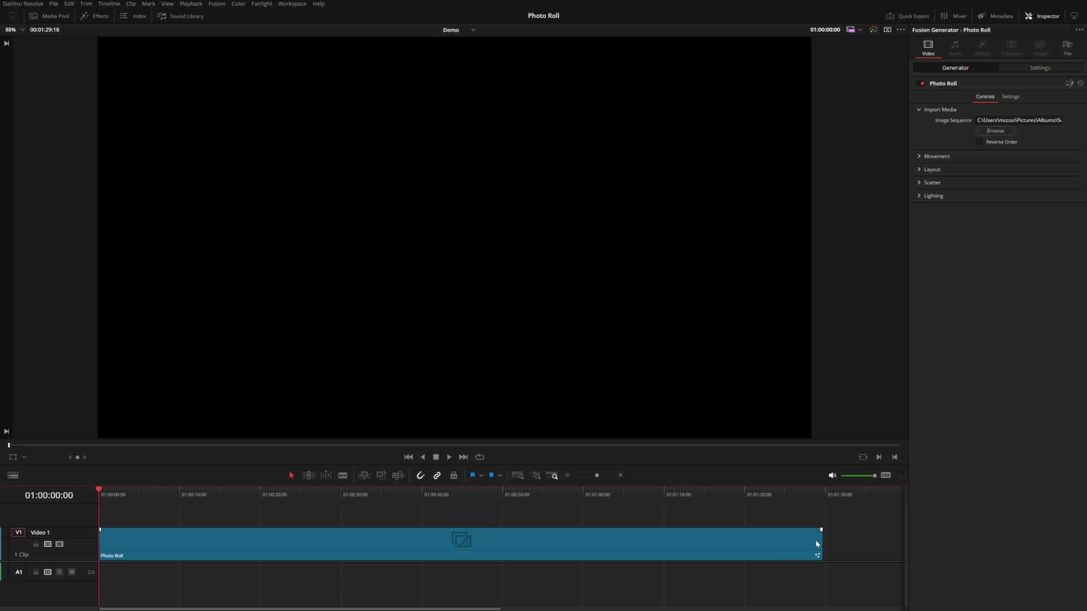
- Split the Photo Roll clip at 01:01:05:14 and delete the part after the cut
{"action": "left_click_drag", "start_coordinate": [444, 494], "coordinate": [627, 498]}
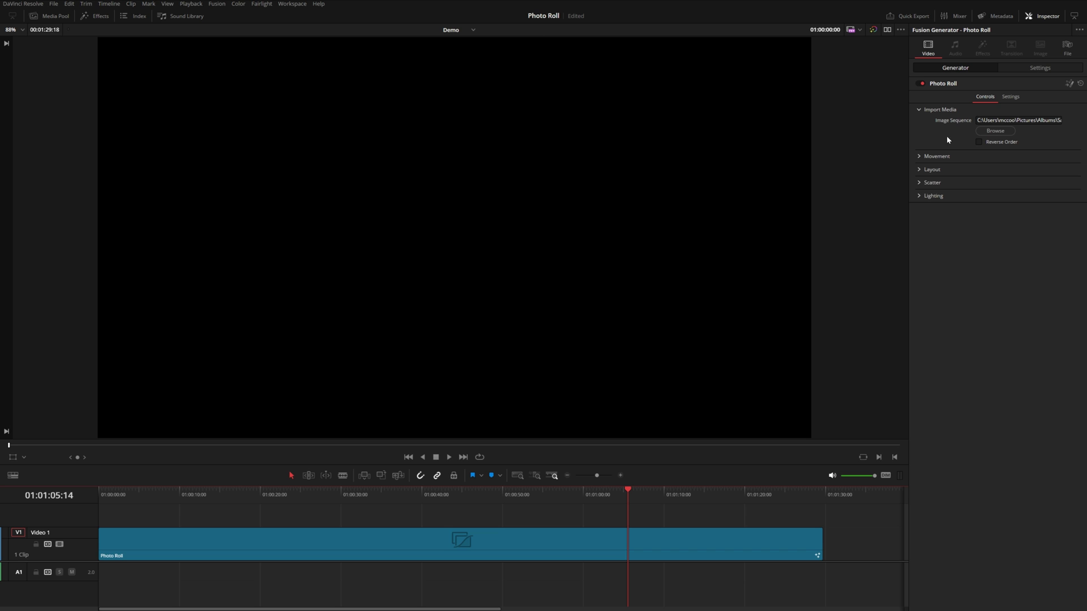
{"action": "key", "text": "ctrl+b"}
{"action": "left_click", "coordinate": [690, 538]}
{"action": "key", "text": "Delete"}
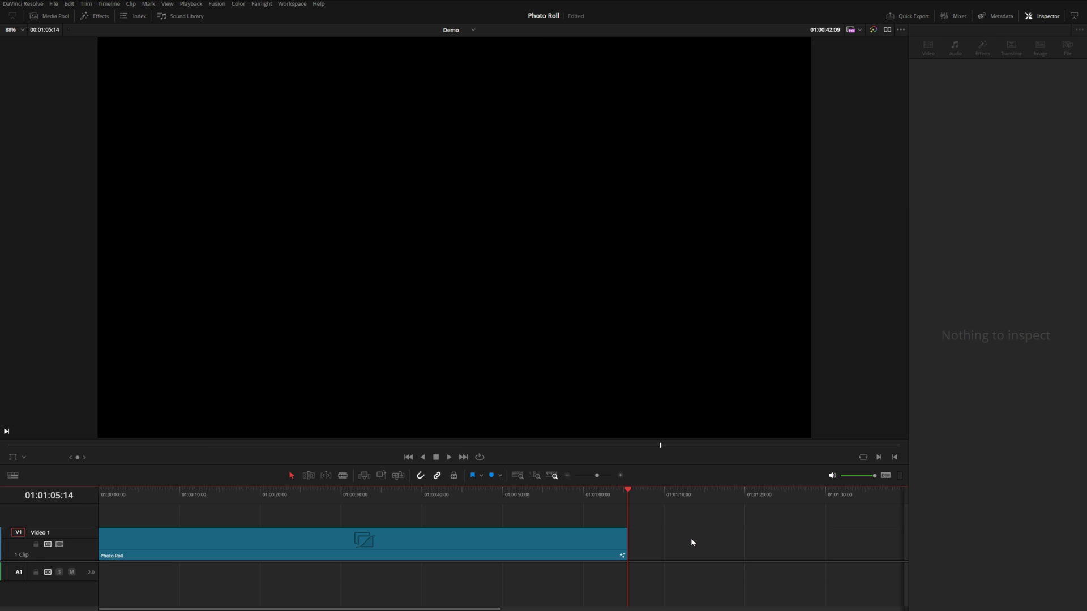
{"action": "key", "text": "Up"}
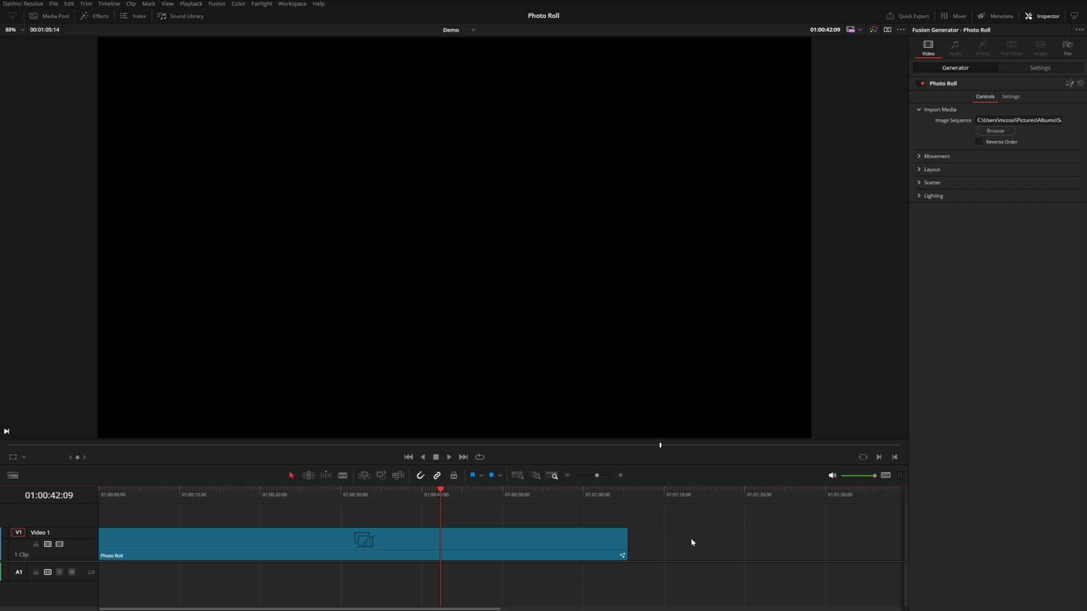
- Set the Timeline Proxy Resolution to Quarter and play the Photo Roll clip back from its start
{"action": "left_click", "coordinate": [624, 542]}
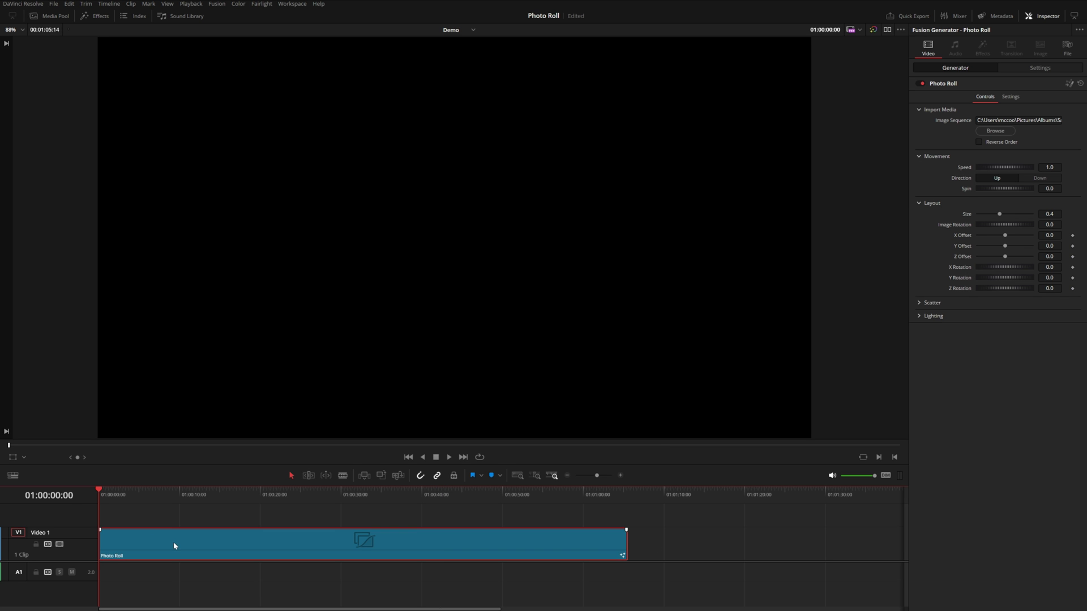
{"action": "key", "text": "space"}
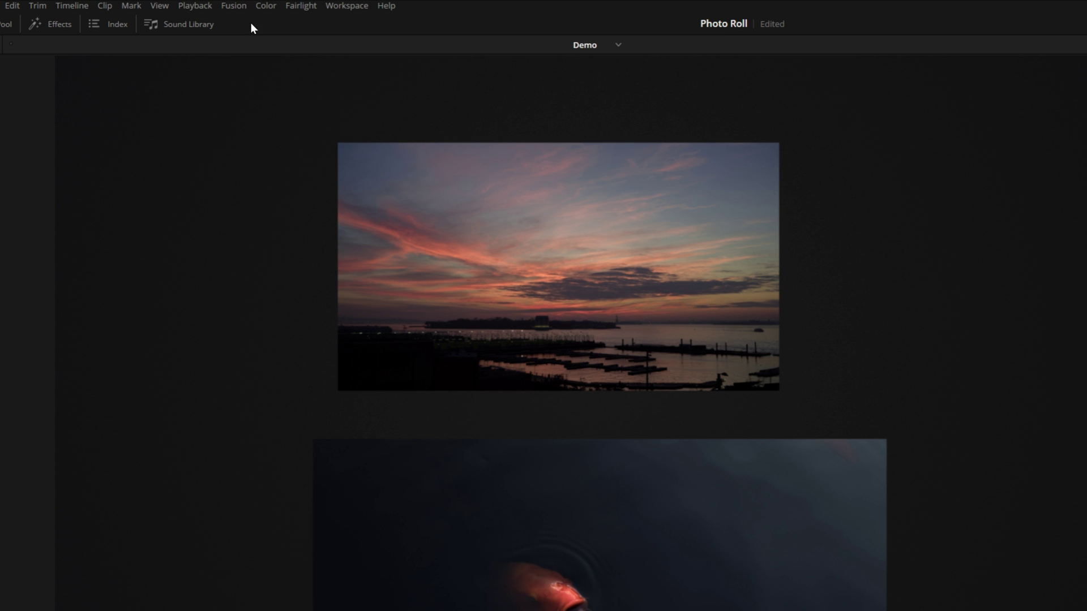
{"action": "left_click", "coordinate": [195, 5]}
{"action": "mouse_move", "coordinate": [202, 51]}
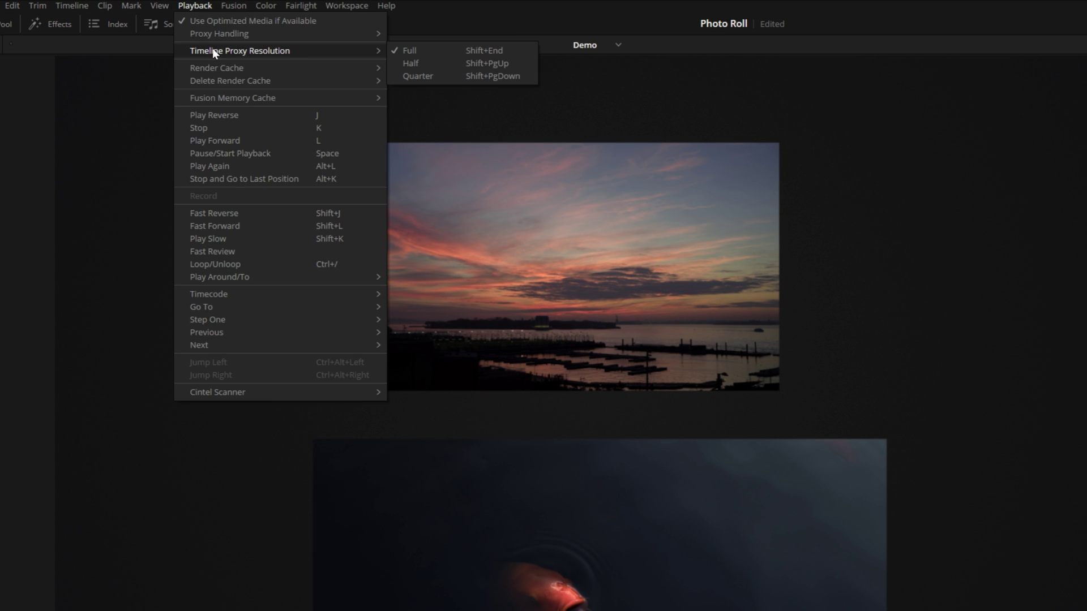
{"action": "left_click", "coordinate": [419, 76]}
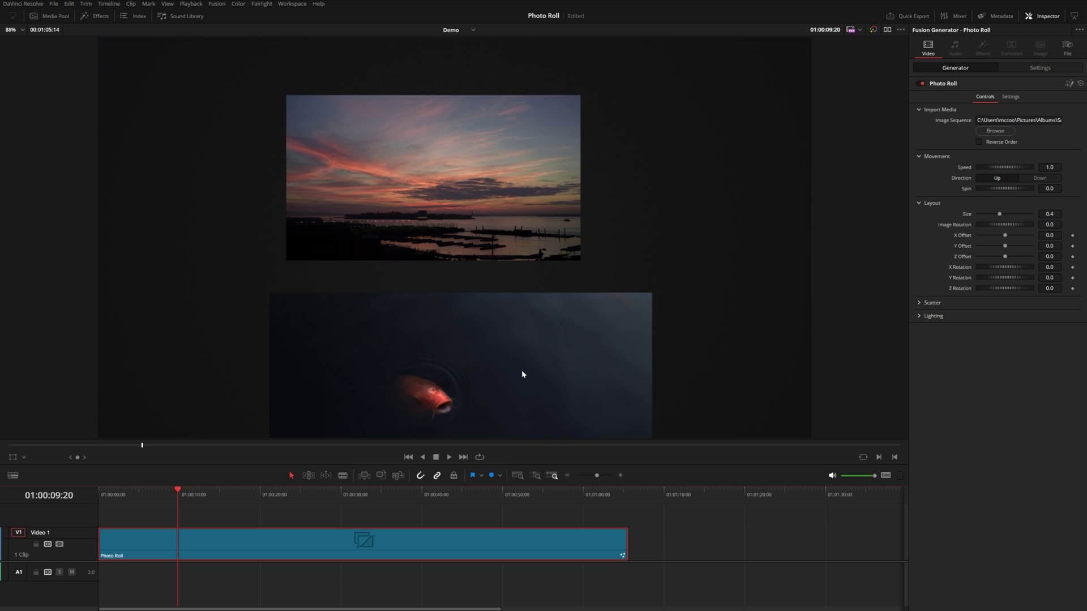
{"action": "left_click_drag", "start_coordinate": [178, 513], "coordinate": [94, 490]}
{"action": "key", "text": "space"}
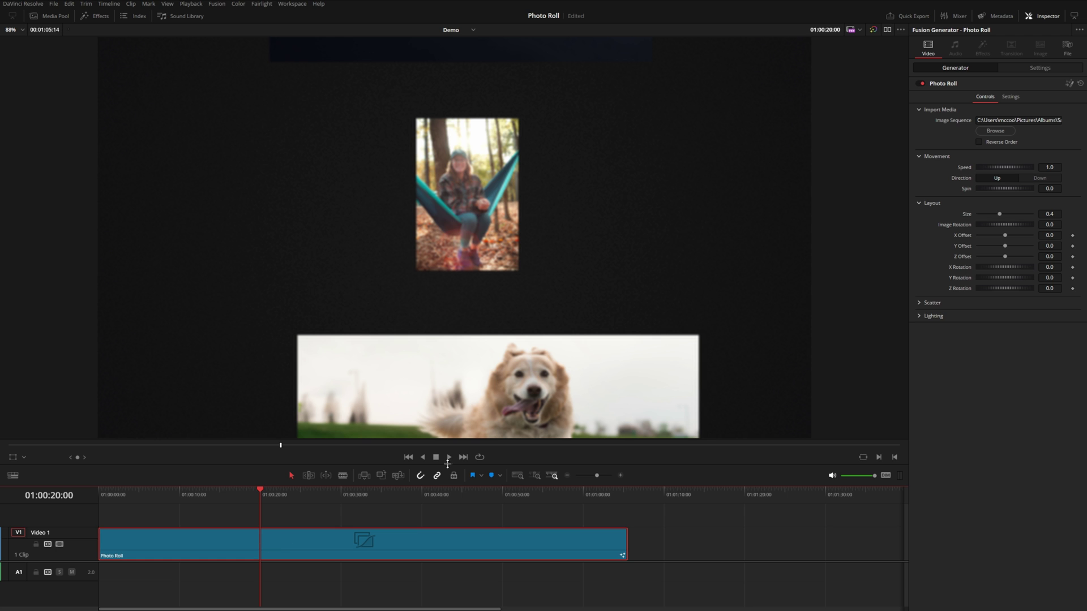
- Near the start of the clip, set the Photo Roll's Y Offset to 0.8 and Z Offset to -2.46
{"action": "left_click_drag", "start_coordinate": [1006, 247], "coordinate": [1022, 251]}
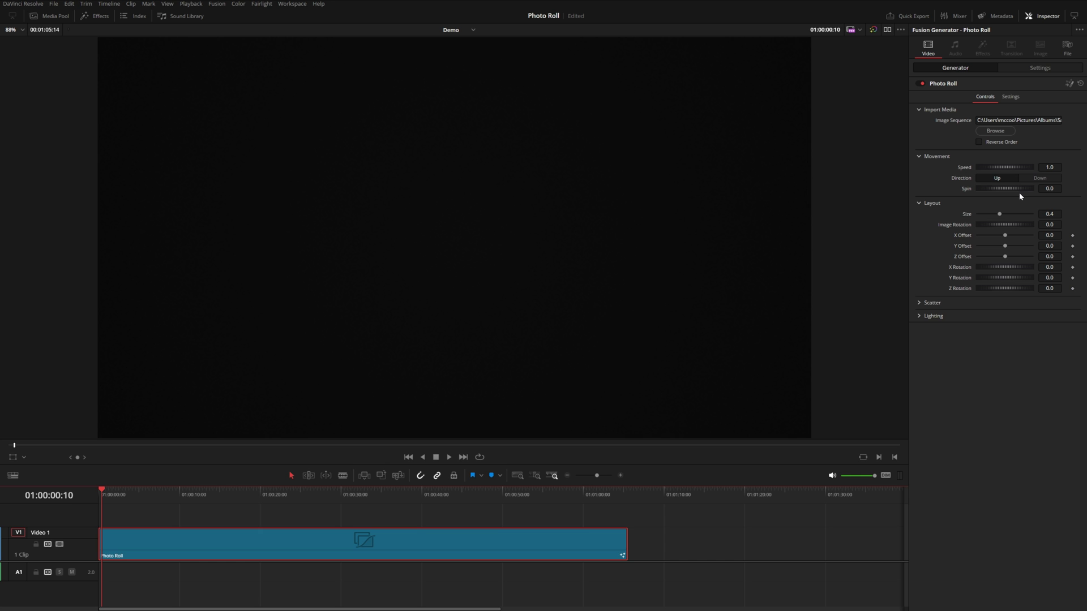
{"action": "left_click_drag", "start_coordinate": [1005, 247], "coordinate": [998, 256]}
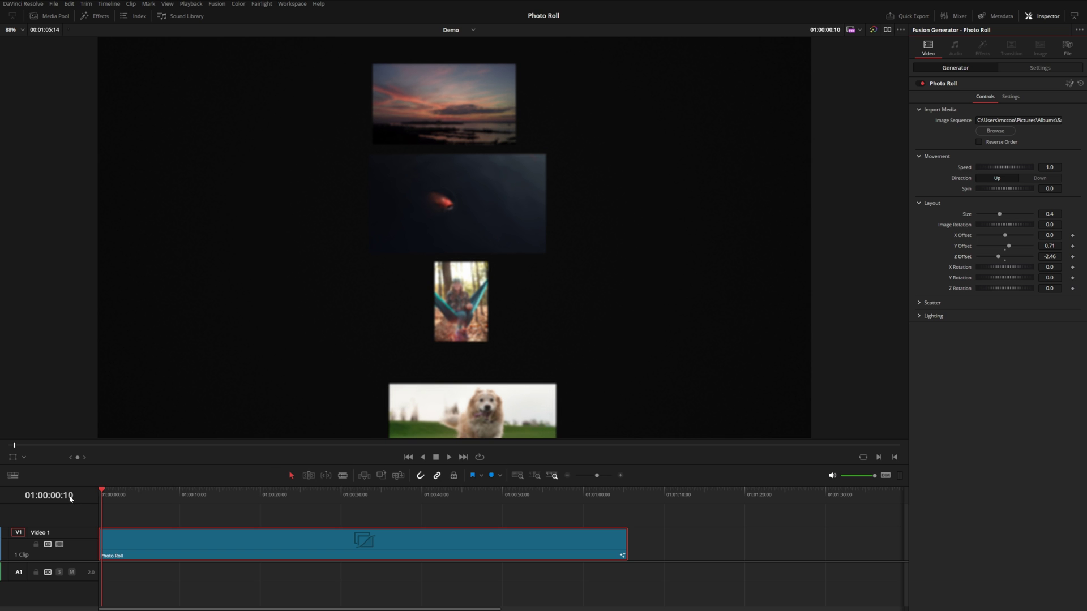
{"action": "mouse_move", "coordinate": [1048, 246]}
{"action": "left_mouse_down"}
{"action": "mouse_move", "coordinate": [1032, 245]}
{"action": "mouse_move", "coordinate": [1054, 246]}
{"action": "left_mouse_up"}
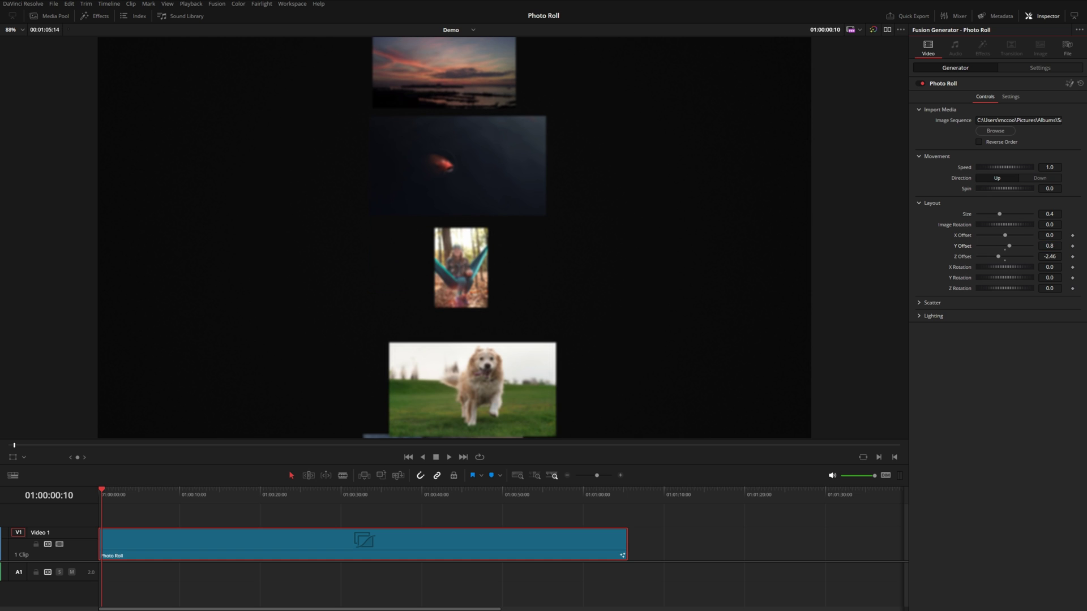
- Set the Timeline Proxy Resolution to Full
{"action": "left_click", "coordinate": [199, 4]}
{"action": "mouse_move", "coordinate": [209, 34]}
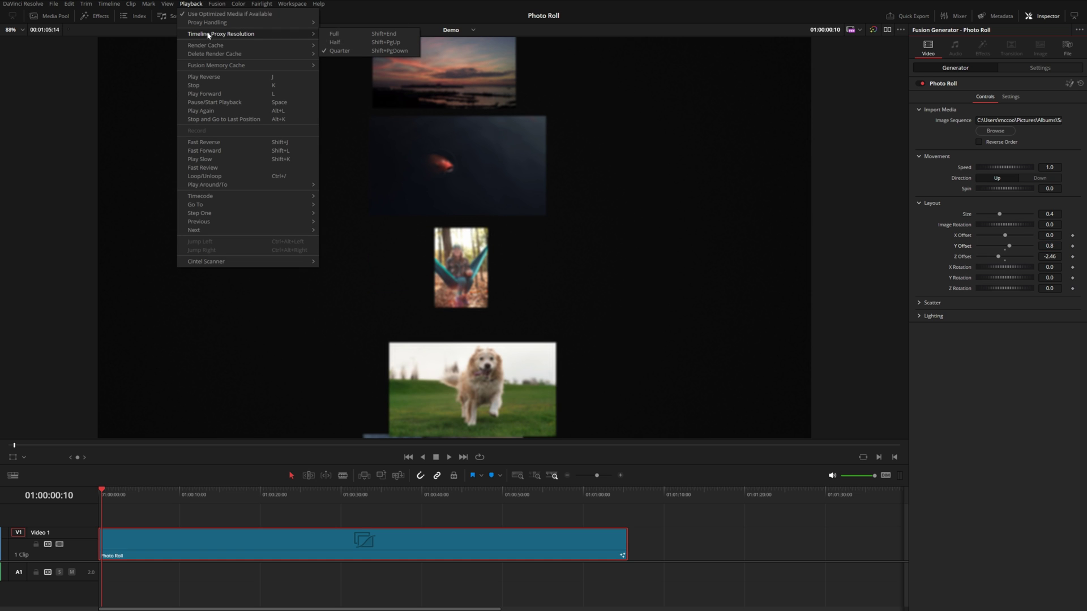
{"action": "left_click", "coordinate": [365, 35]}
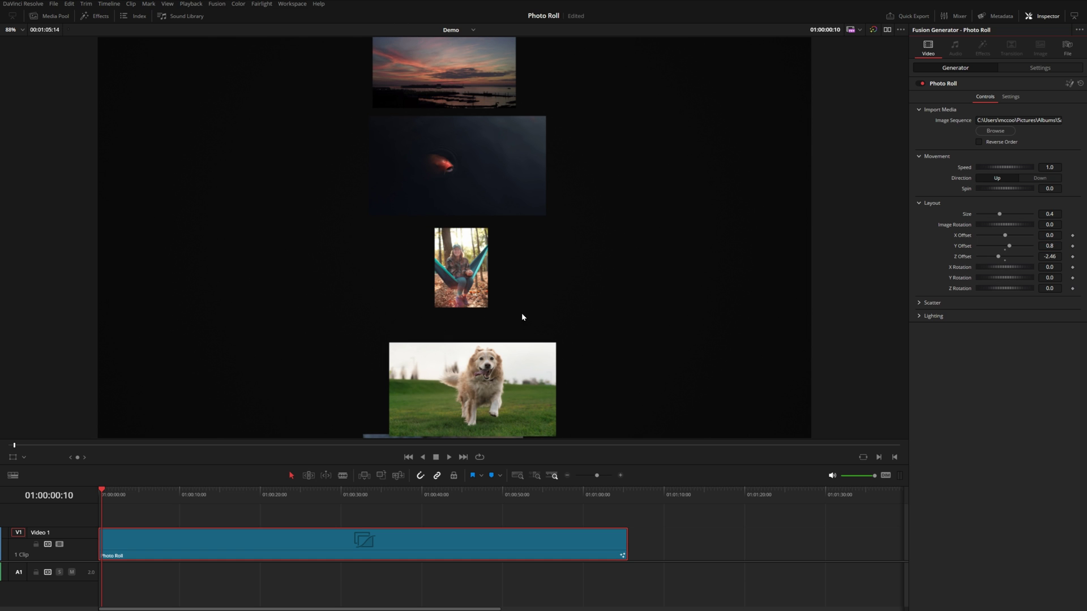
- Set the layout's X Offset to -1.19, Y Offset to 0.89, X Rotation to about -26.3 and Y Rotation to 24.5
{"action": "left_click_drag", "start_coordinate": [1049, 246], "coordinate": [1053, 246]}
{"action": "left_click_drag", "start_coordinate": [1049, 234], "coordinate": [982, 235]}
{"action": "left_click_drag", "start_coordinate": [1049, 267], "coordinate": [894, 267]}
{"action": "left_click_drag", "start_coordinate": [1049, 278], "coordinate": [1065, 277]}
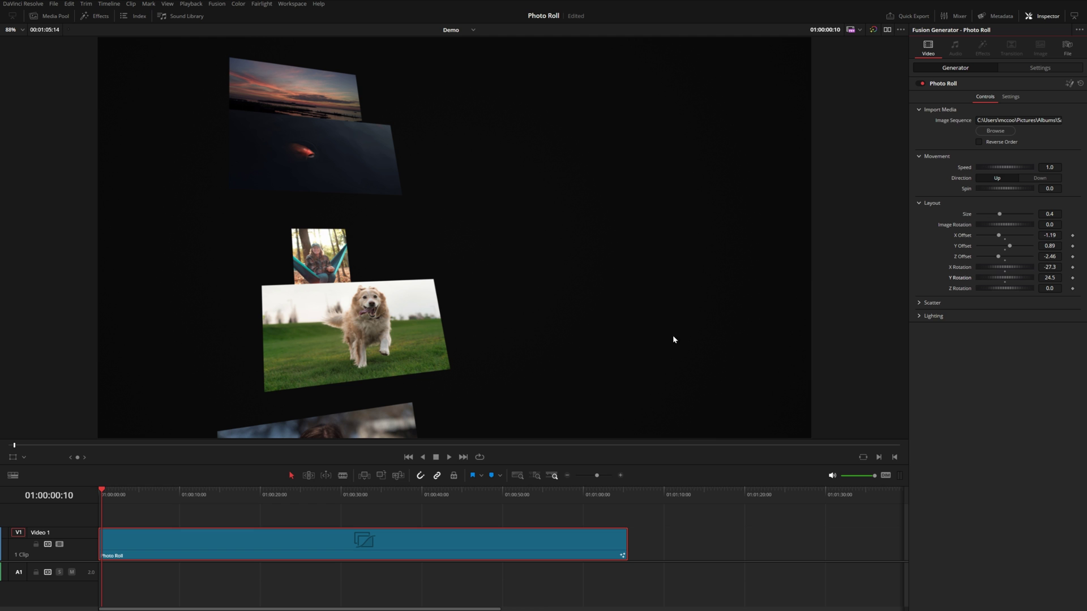
- Set the scatter's Size Variance to 0.1417, X Variance to 0.457 and Z Variance to 0.197, and preview the movement
{"action": "left_click", "coordinate": [932, 303]}
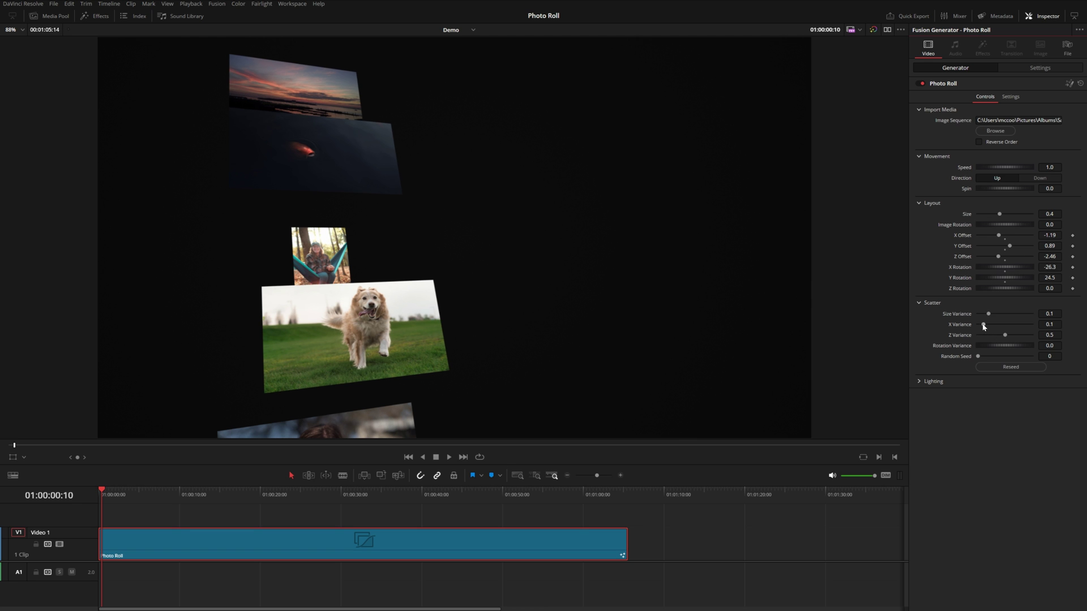
{"action": "left_click_drag", "start_coordinate": [1004, 324], "coordinate": [998, 325]}
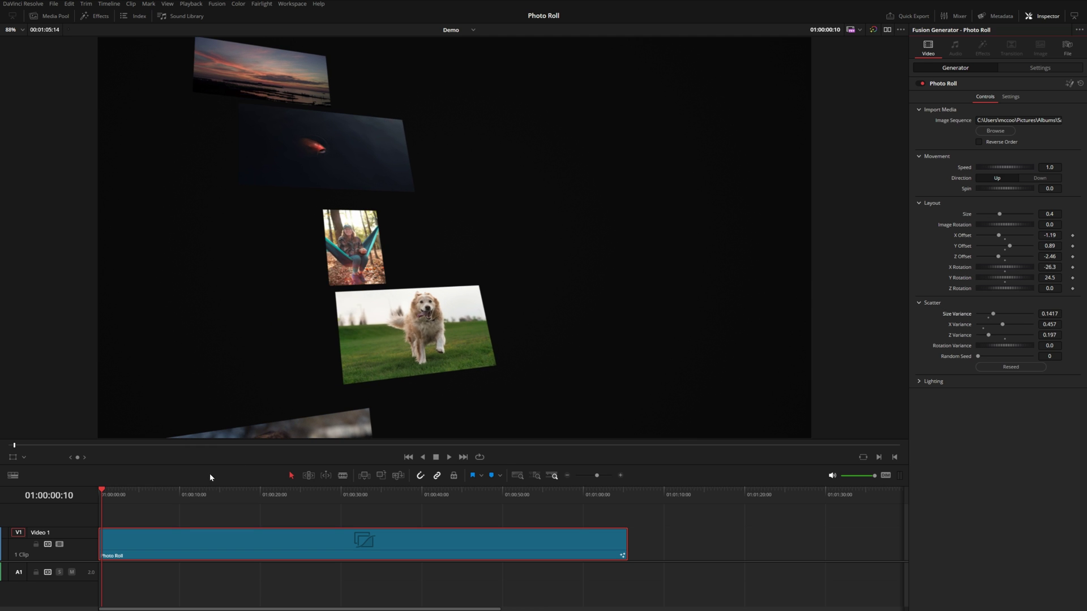
{"action": "key", "text": "space"}
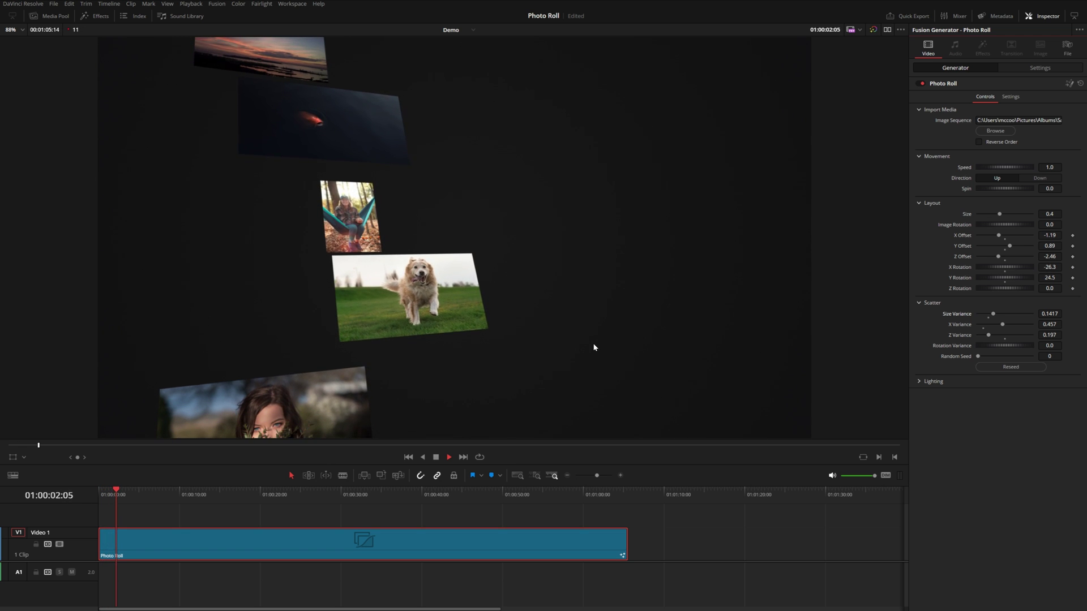
- Switch the Timeline Proxy Resolution to Quarter and set the Y Offset to 0.87
{"action": "mouse_move", "coordinate": [1049, 245]}
{"action": "left_mouse_down"}
{"action": "mouse_move", "coordinate": [1001, 246]}
{"action": "mouse_move", "coordinate": [1057, 245]}
{"action": "left_mouse_up"}
{"action": "left_click", "coordinate": [190, 4]}
{"action": "mouse_move", "coordinate": [221, 35]}
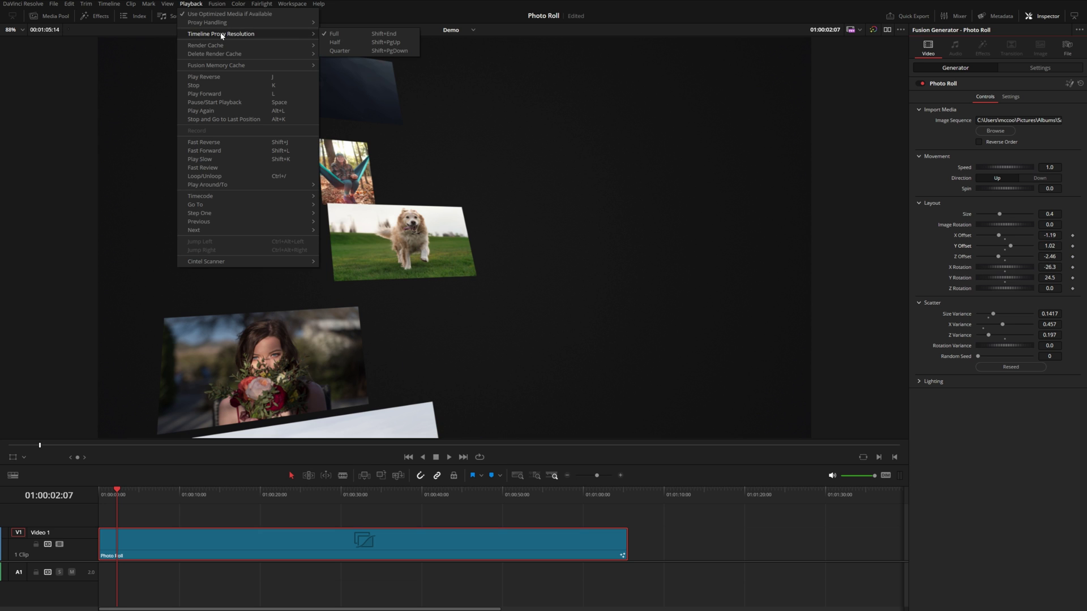
{"action": "left_click", "coordinate": [346, 51]}
{"action": "left_click_drag", "start_coordinate": [1049, 246], "coordinate": [1040, 245]}
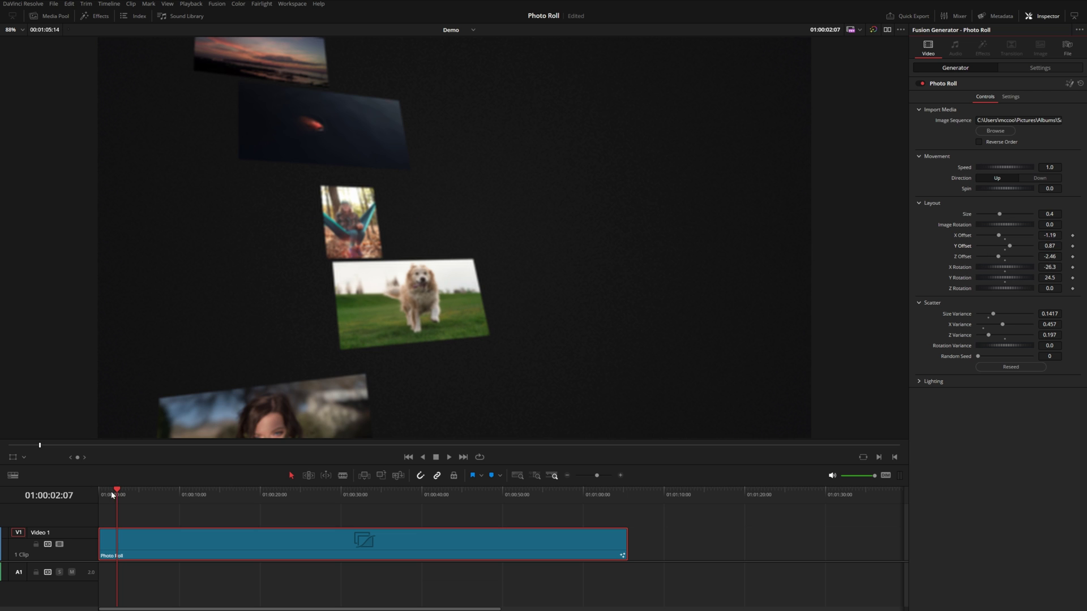
- Return to frame 01:00:00:11 and readjust the photo layout's X Offset, X Rotation, Y Rotation and Size
{"action": "left_click", "coordinate": [191, 4]}
{"action": "mouse_move", "coordinate": [249, 33]}
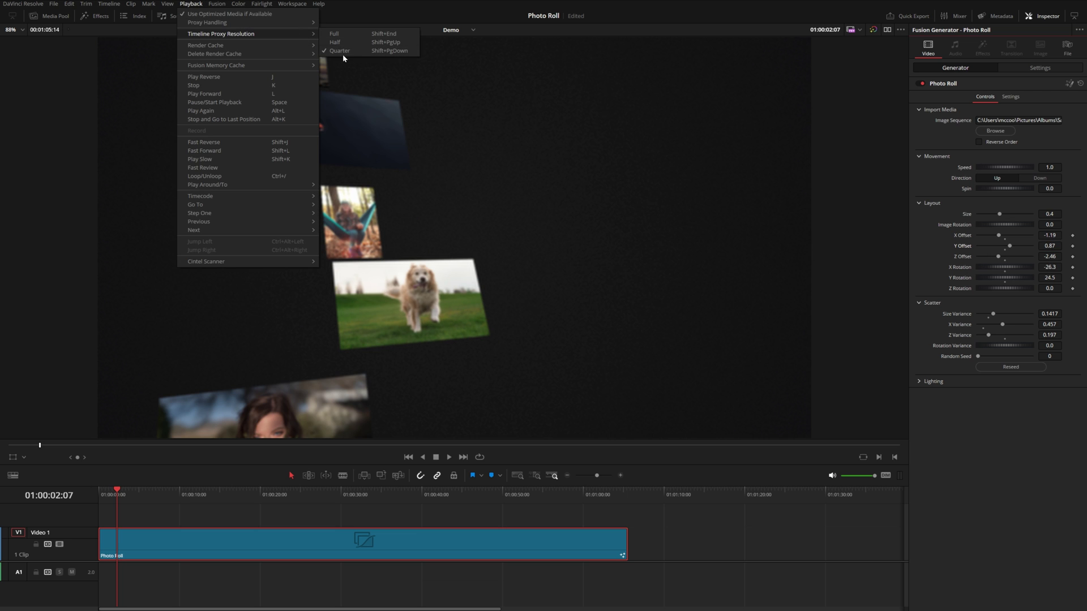
{"action": "left_click", "coordinate": [101, 506]}
{"action": "left_click", "coordinate": [105, 494]}
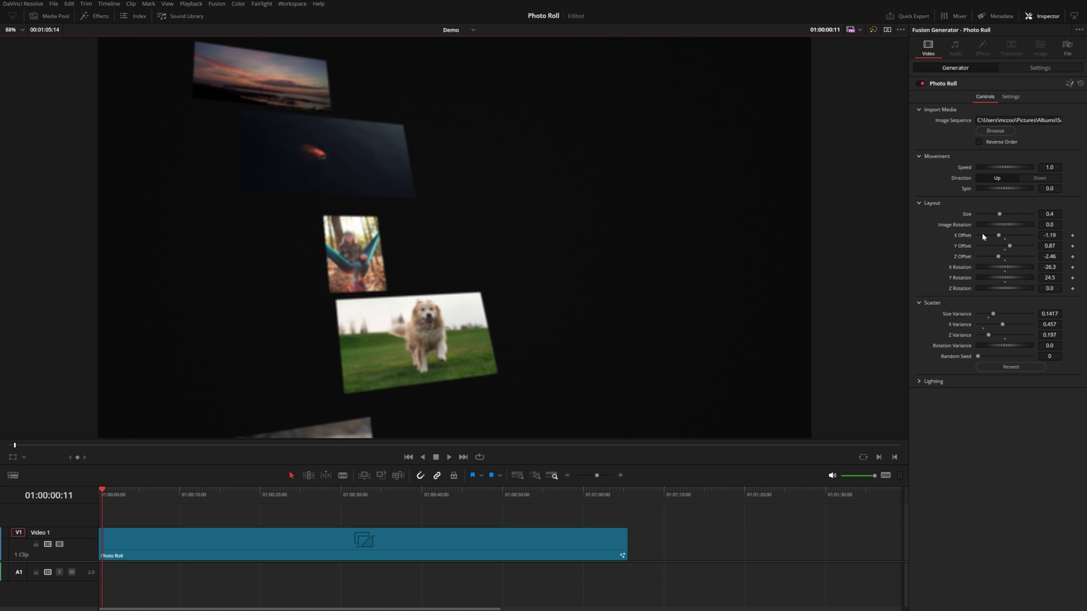
{"action": "left_click_drag", "start_coordinate": [1049, 235], "coordinate": [1053, 267]}
{"action": "left_click_drag", "start_coordinate": [1049, 278], "coordinate": [1020, 278]}
{"action": "left_click_drag", "start_coordinate": [1049, 235], "coordinate": [1000, 214]}
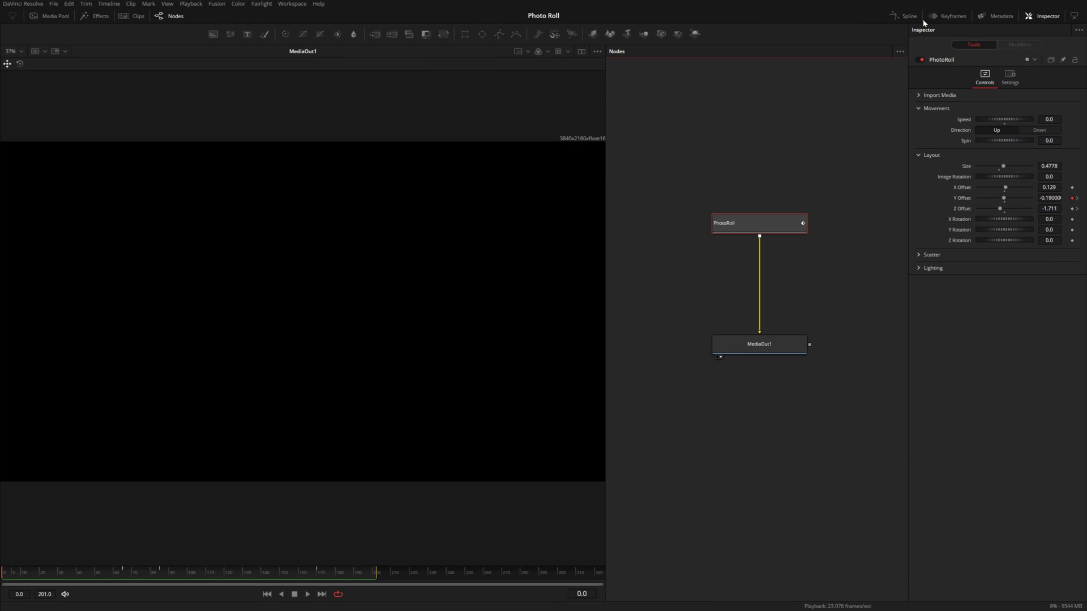
- Display the PhotoRoll's Y Offset and Z Offset curves in the Spline editor and play the keyframed animation
{"action": "left_click", "coordinate": [872, 15]}
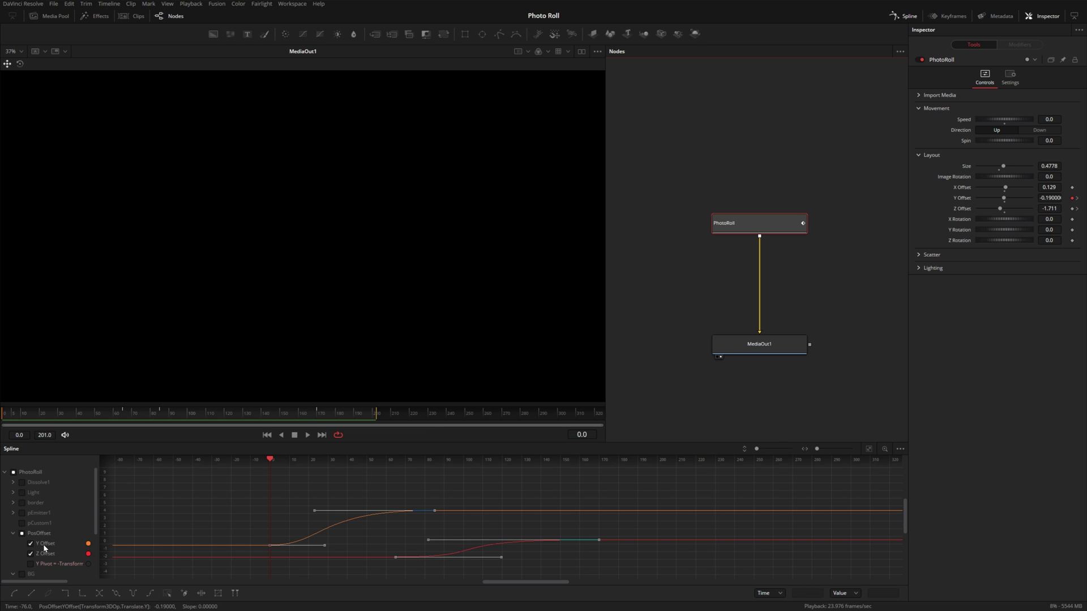
{"action": "left_click_drag", "start_coordinate": [657, 497], "coordinate": [242, 575]}
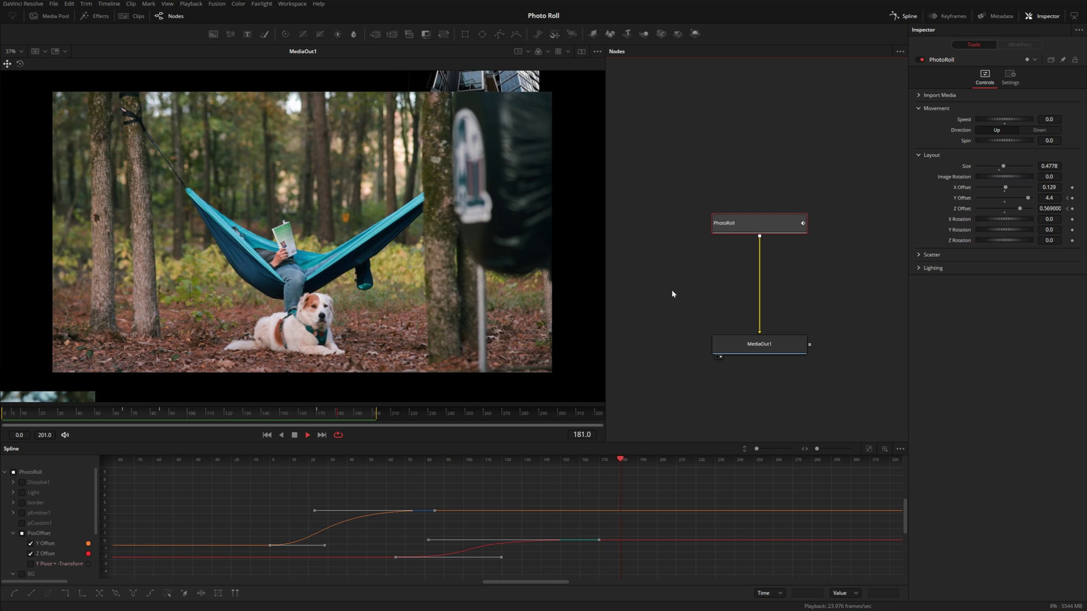
{"action": "key", "text": "space"}
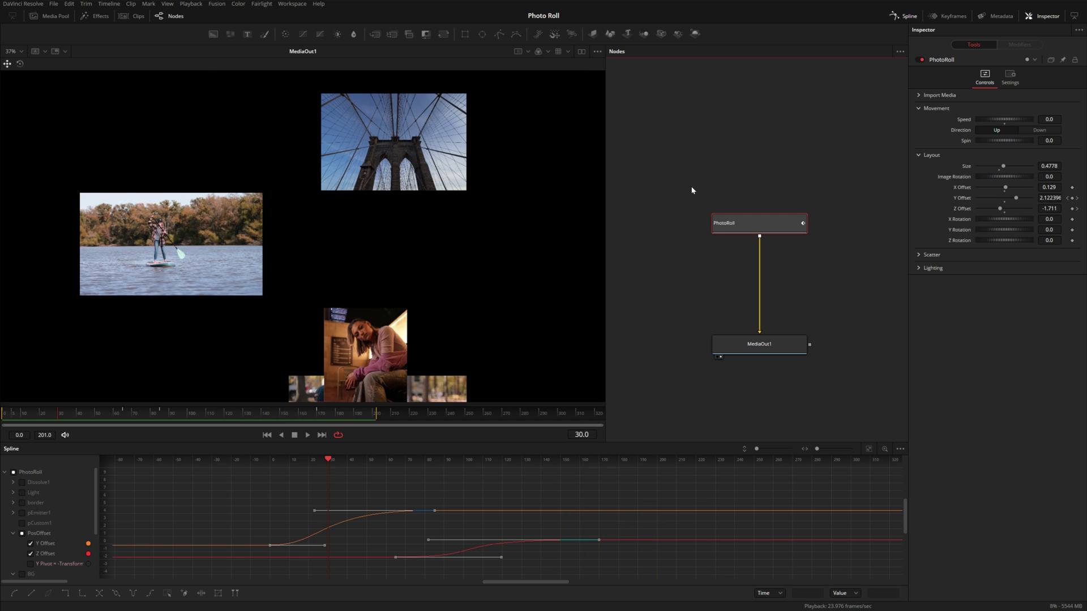
- Close the Spline editor and delete all nodes from the Fusion composition
{"action": "left_click", "coordinate": [906, 16]}
{"action": "left_click_drag", "start_coordinate": [692, 158], "coordinate": [827, 379]}
{"action": "key", "text": "Delete"}
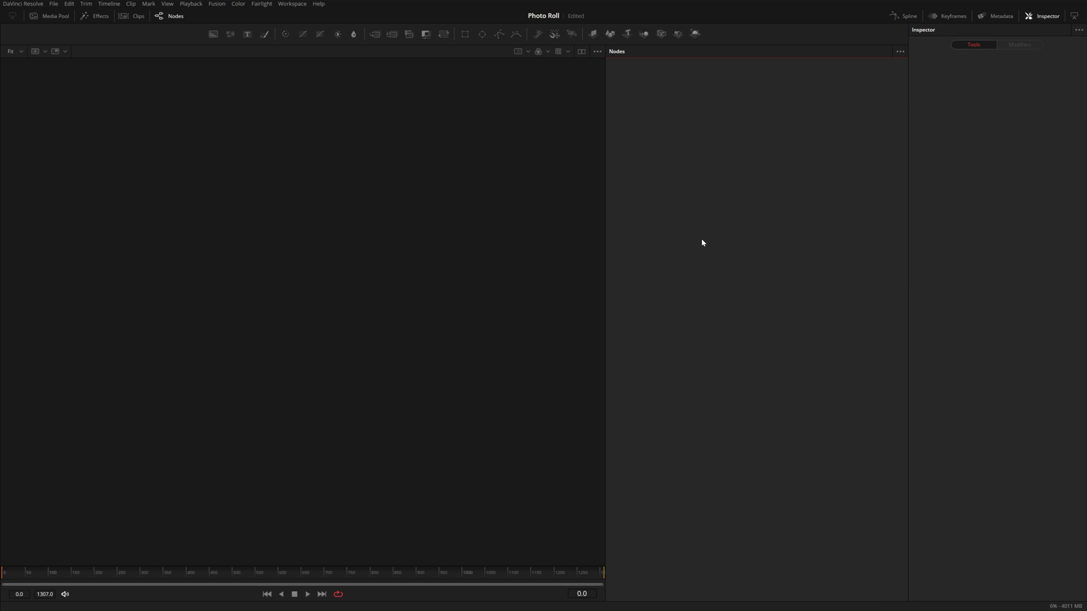
- Add a Loader node with the IMAGES jpg sequence from the Sample 2 folder in Albums and display it in the viewer
{"action": "key", "text": "shift+space"}
{"action": "type", "text": "load"}
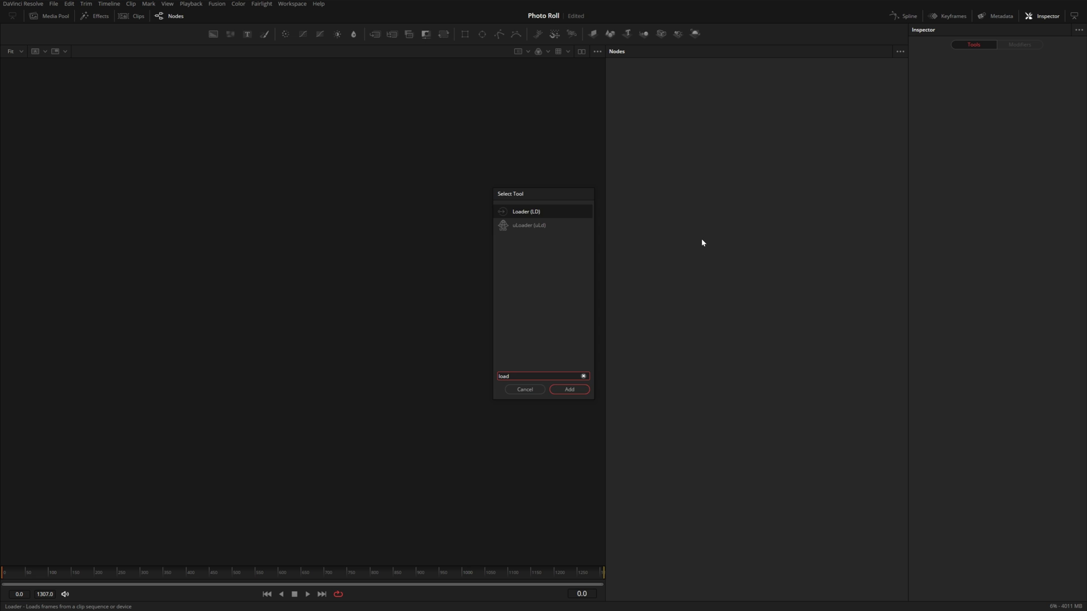
{"action": "key", "text": "Return"}
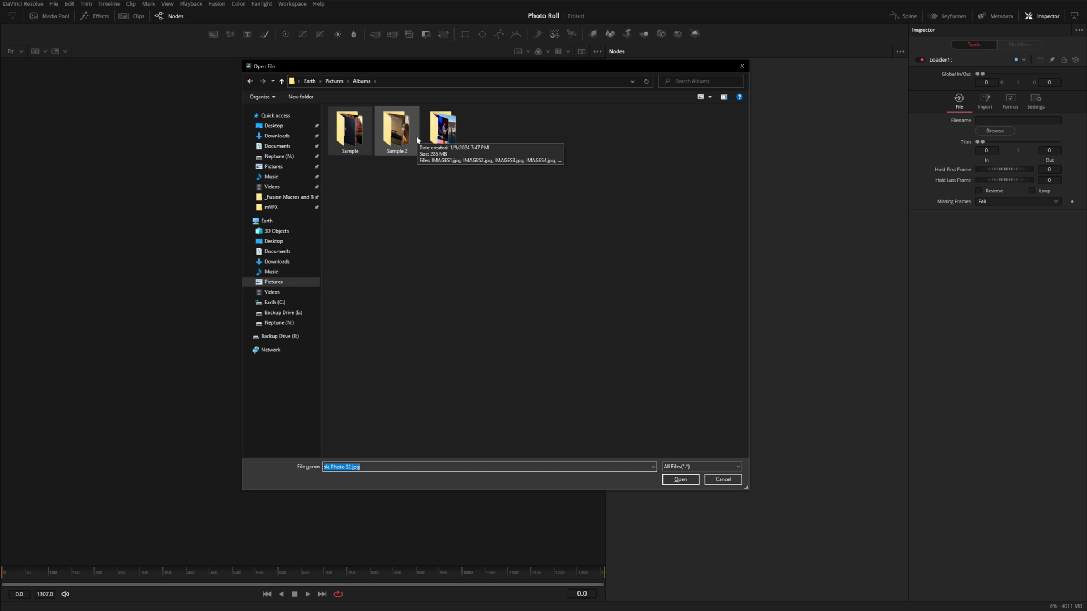
{"action": "double_click", "coordinate": [399, 132]}
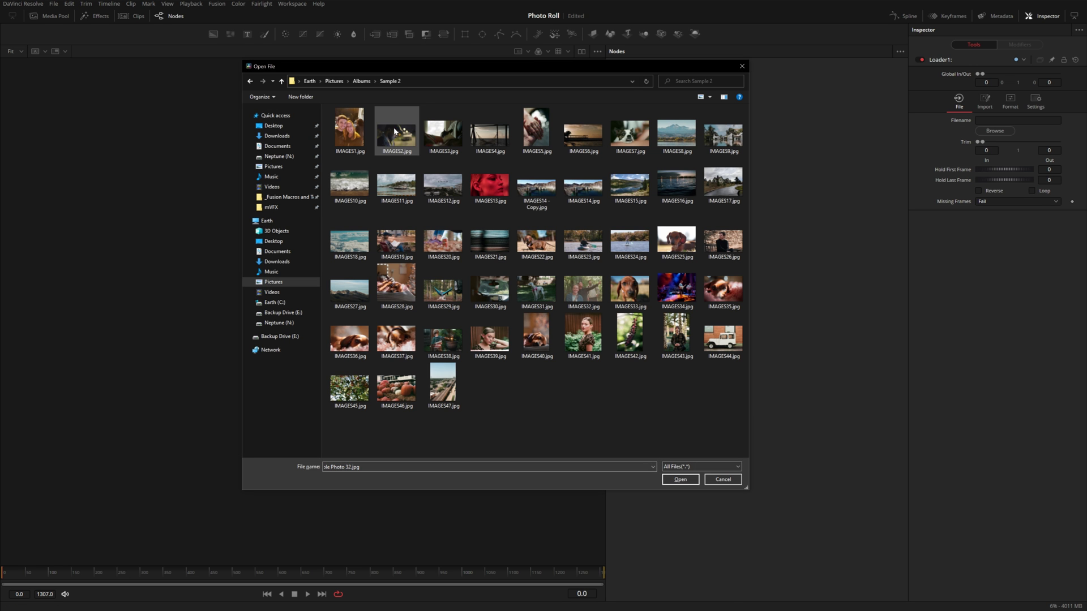
{"action": "double_click", "coordinate": [501, 187]}
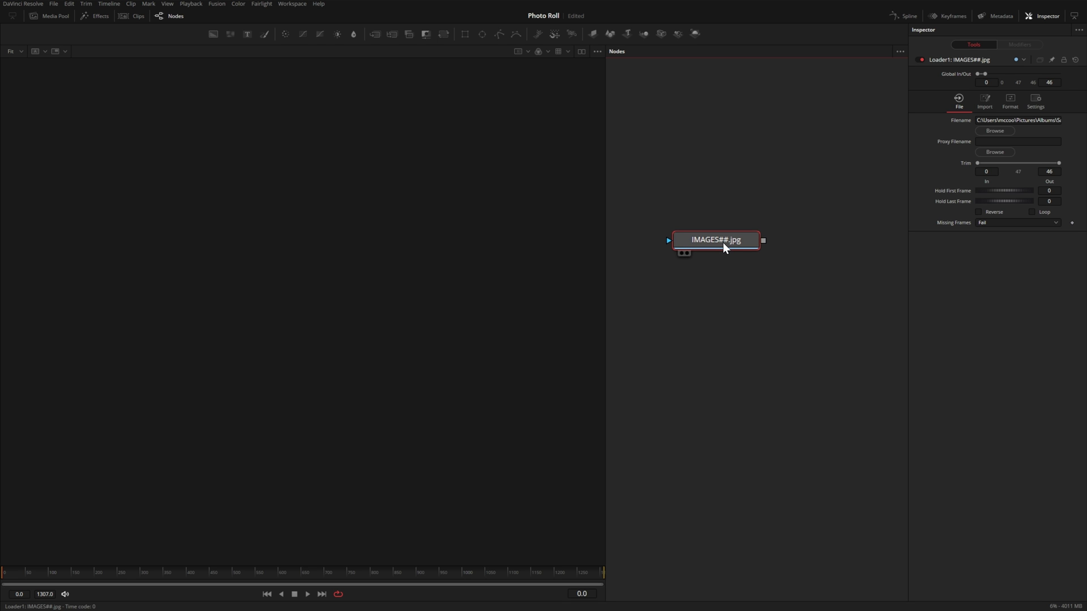
{"action": "left_click_drag", "start_coordinate": [723, 242], "coordinate": [397, 252]}
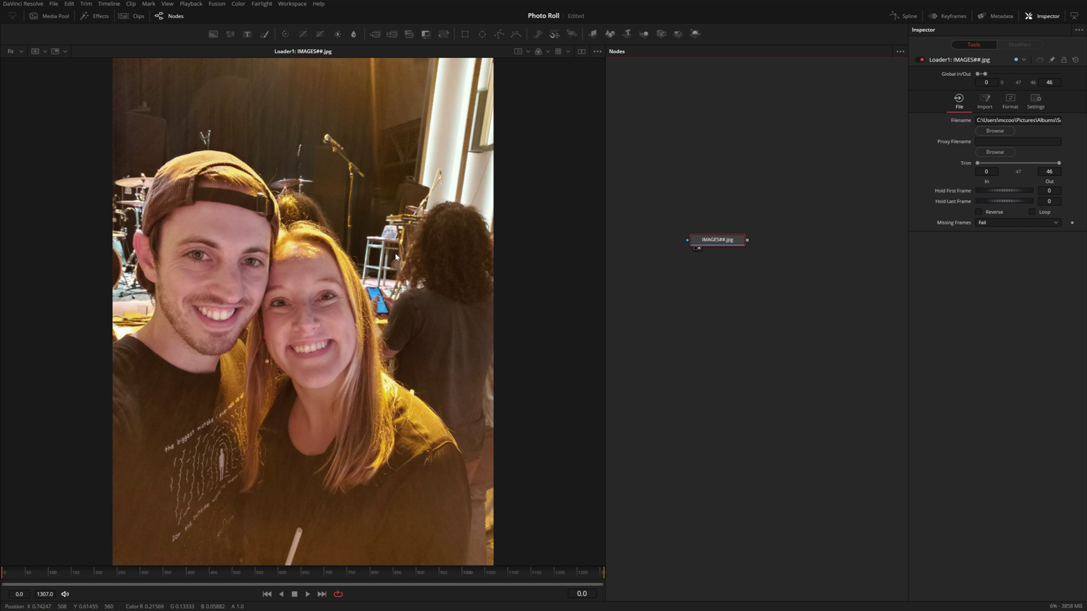
- Play the loaded IMAGES sequence in the viewer and scrub through its frames
{"action": "key", "text": "space"}
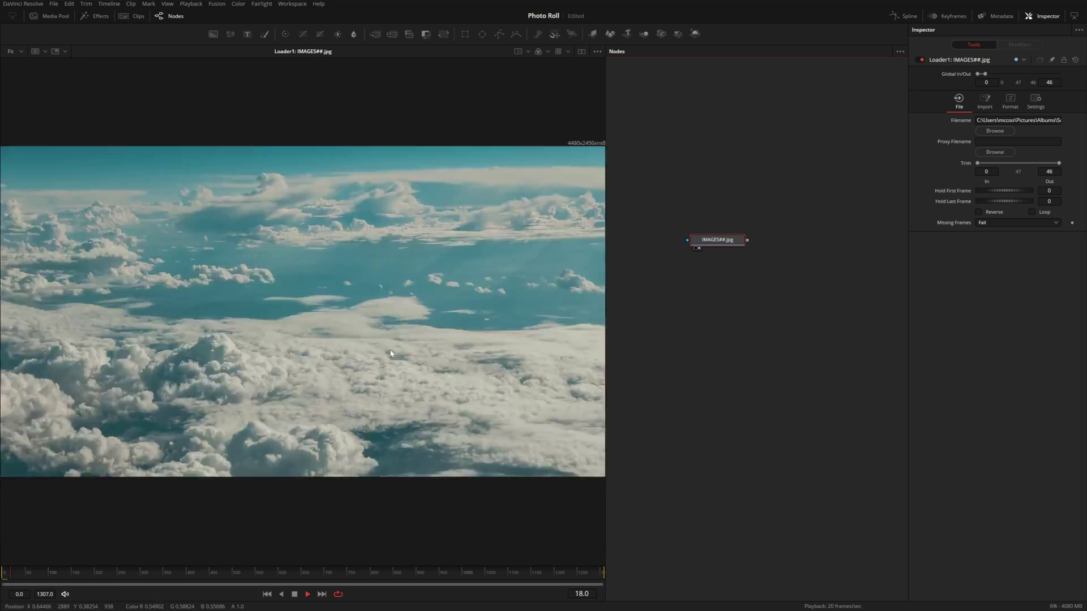
{"action": "key", "text": "space"}
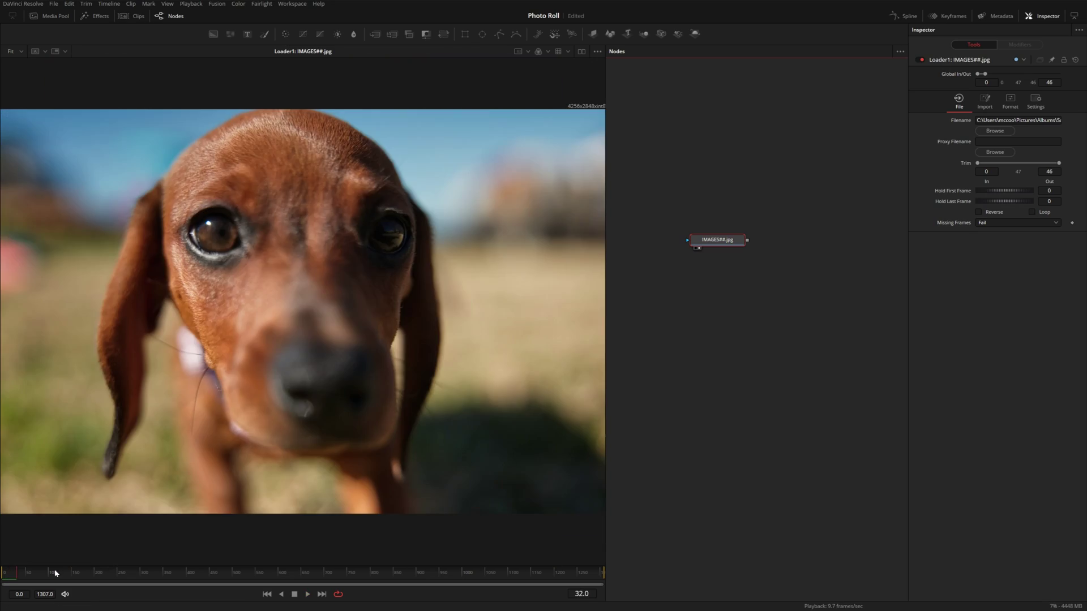
{"action": "left_click", "coordinate": [18, 572]}
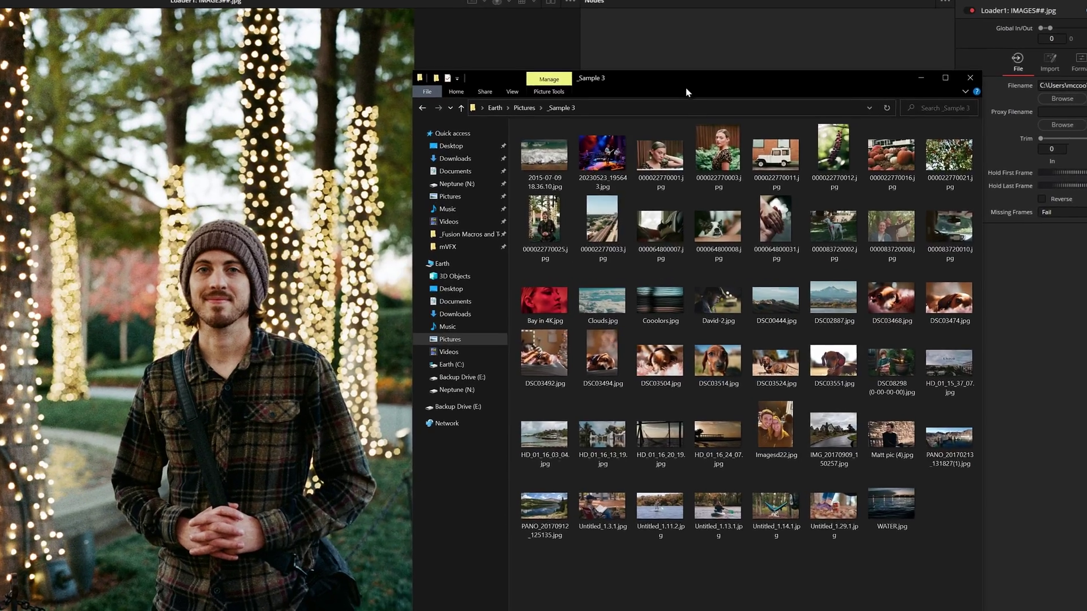
- In File Explorer, batch-rename all photos in the _Sample 3 folder to "image" and undo the renaming
{"action": "left_click_drag", "start_coordinate": [686, 93], "coordinate": [529, 33]}
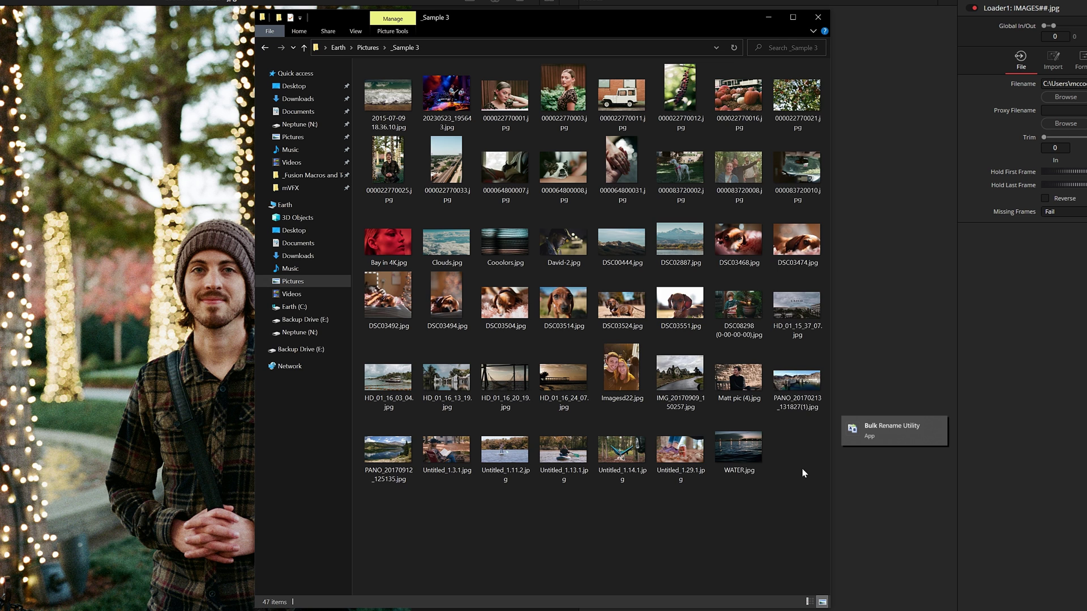
{"action": "left_click", "coordinate": [744, 446]}
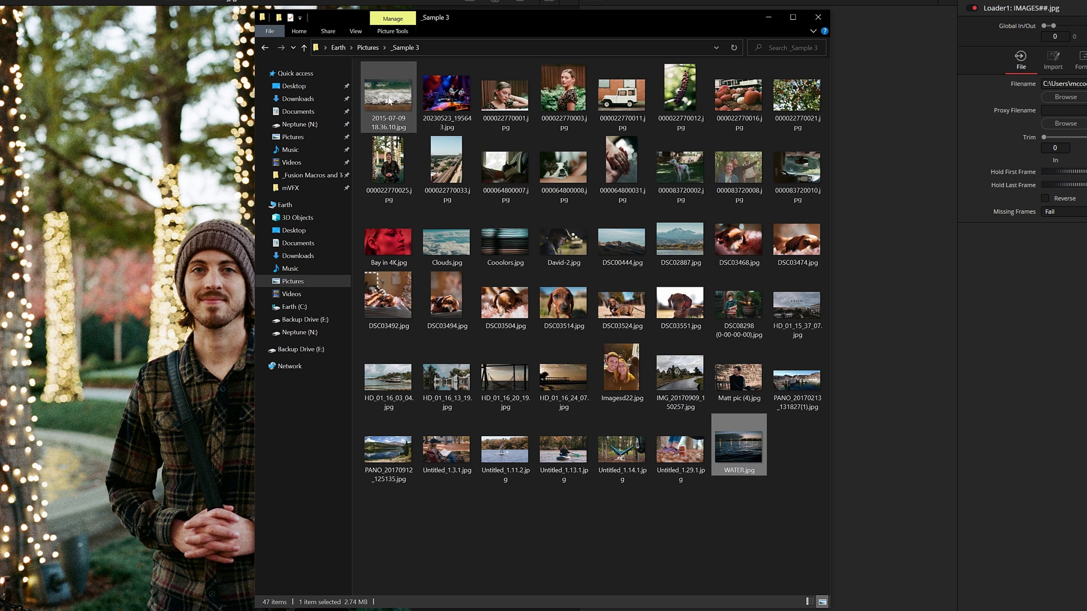
{"action": "key", "text": "ctrl+a"}
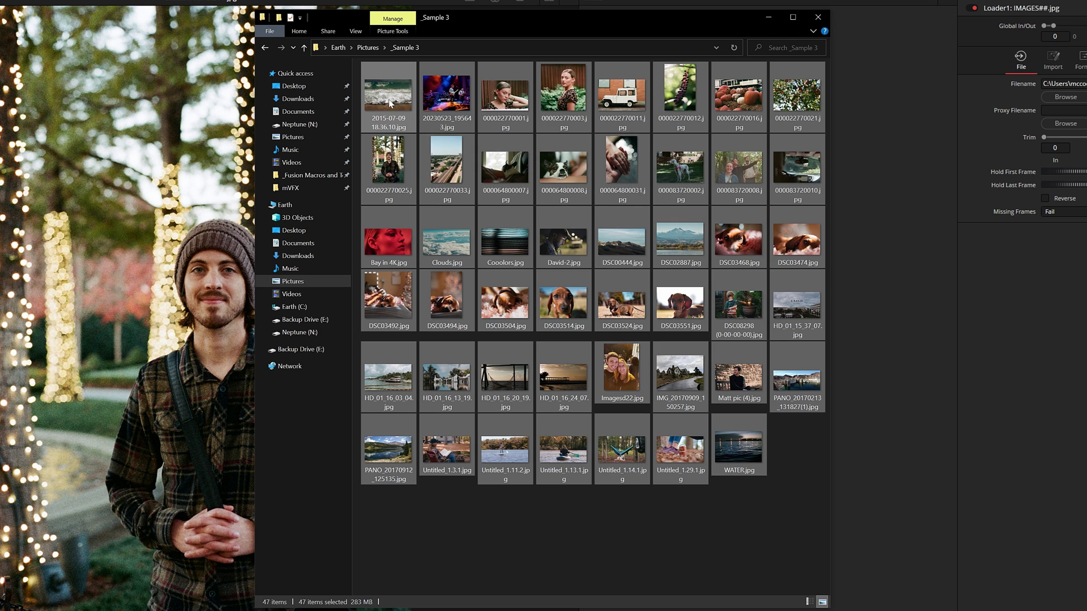
{"action": "right_click", "coordinate": [618, 247]}
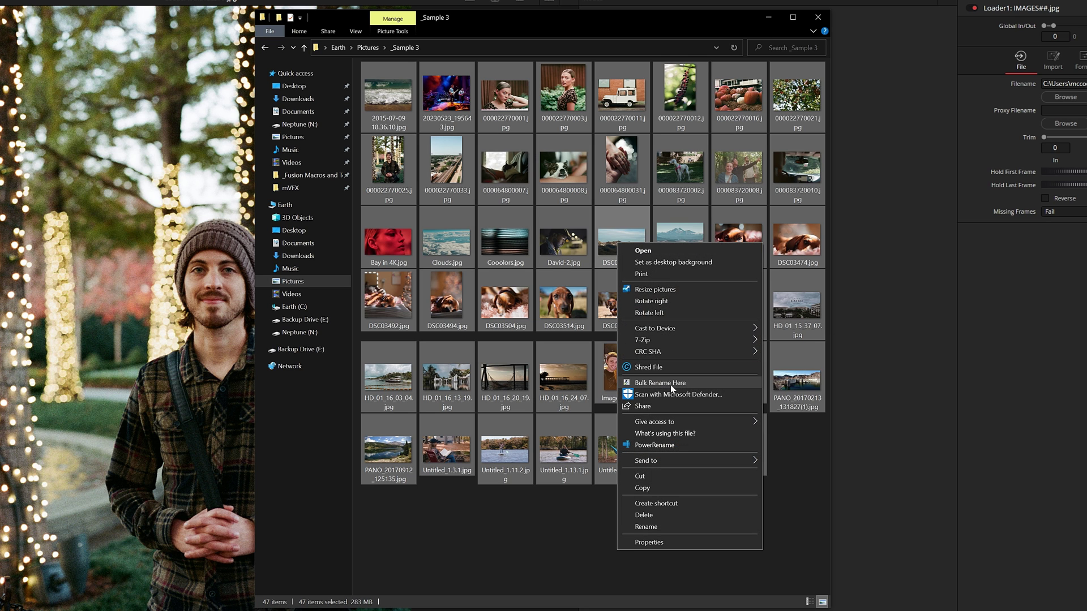
{"action": "left_click", "coordinate": [664, 528]}
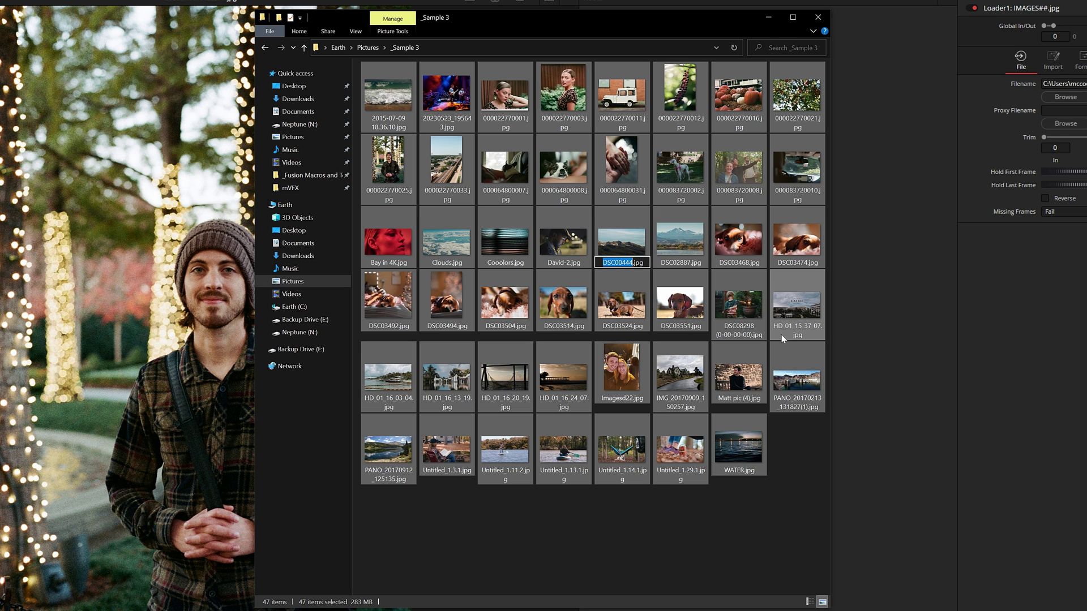
{"action": "type", "text": "image"}
{"action": "key", "text": "Return"}
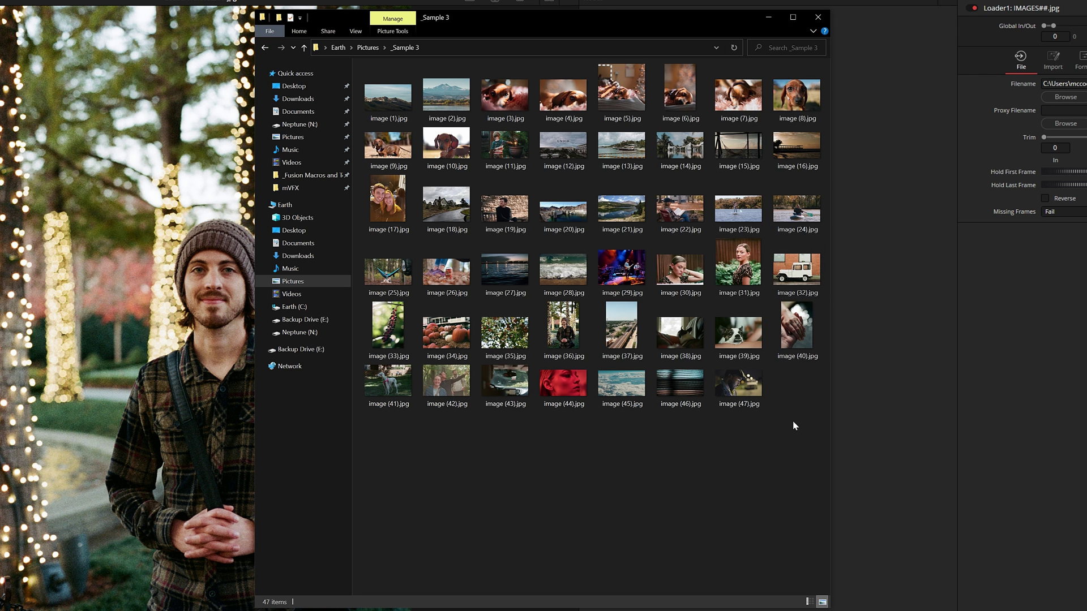
{"action": "key", "text": "ctrl+z"}
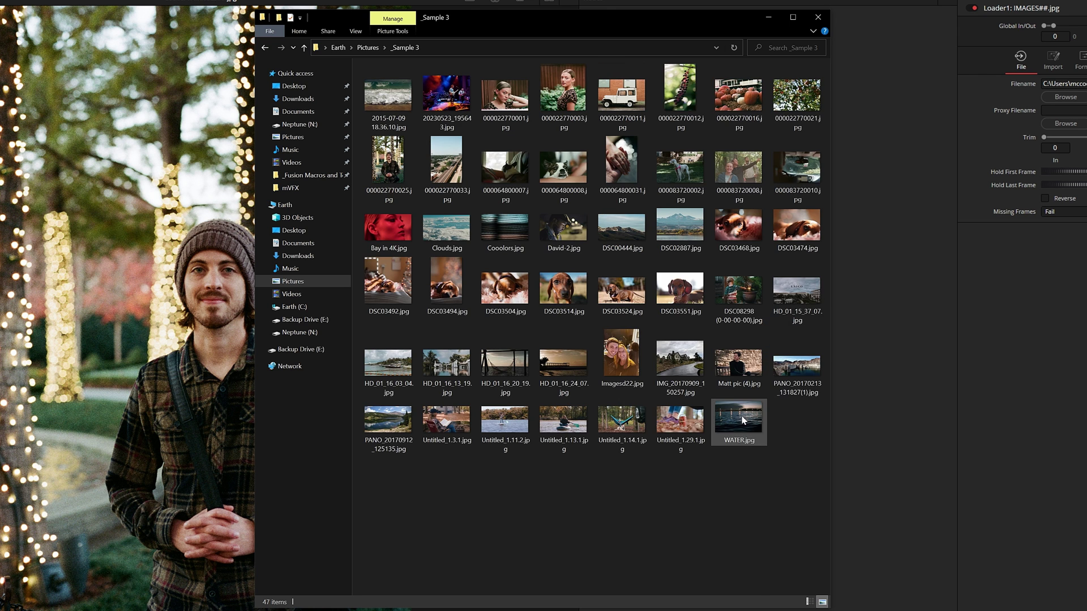
- Open all photos of the _Sample 3 folder in Bulk Rename Utility and sort them by modified date
{"action": "key", "text": "ctrl+a"}
{"action": "right_click", "coordinate": [614, 292]}
{"action": "left_click", "coordinate": [686, 429]}
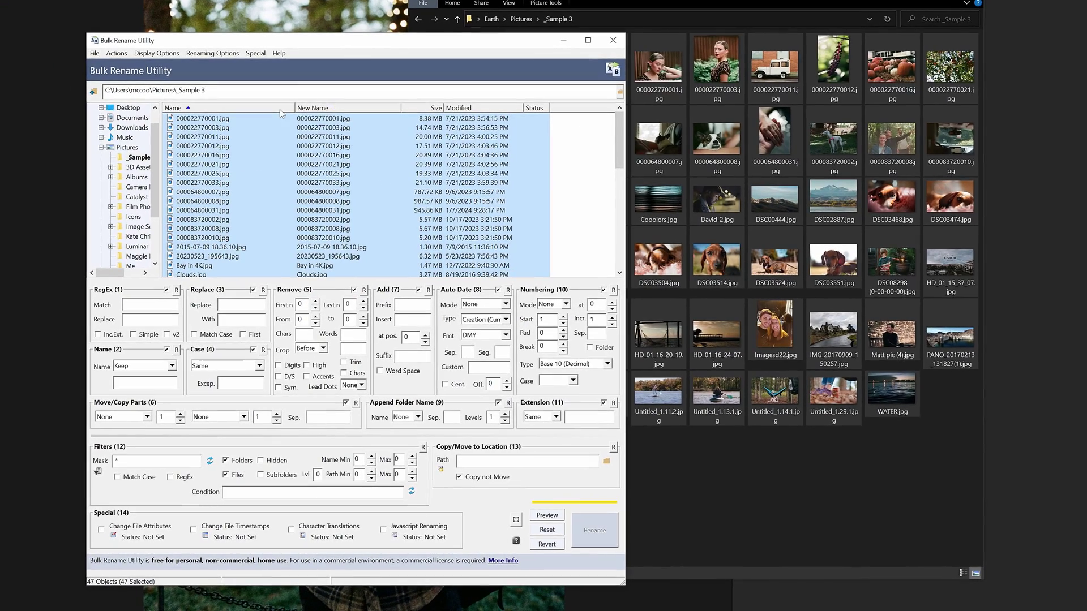
{"action": "left_click", "coordinate": [475, 108]}
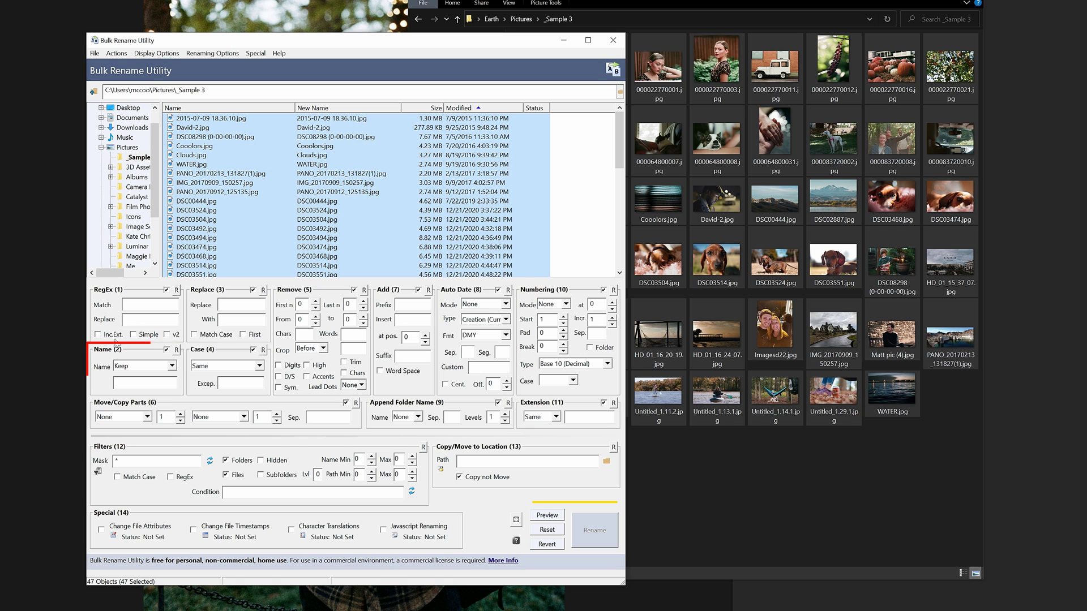
- Rename all the selected photos with the fixed name "Sample Photos" and suffix numbering
{"action": "left_click", "coordinate": [116, 383]}
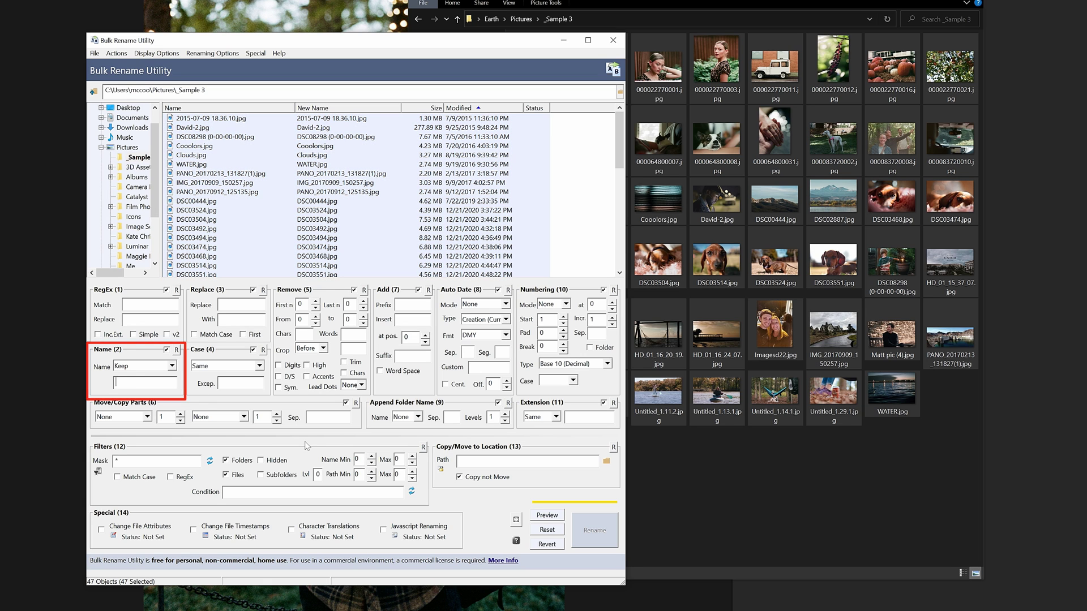
{"action": "type", "text": "Sample Photos"}
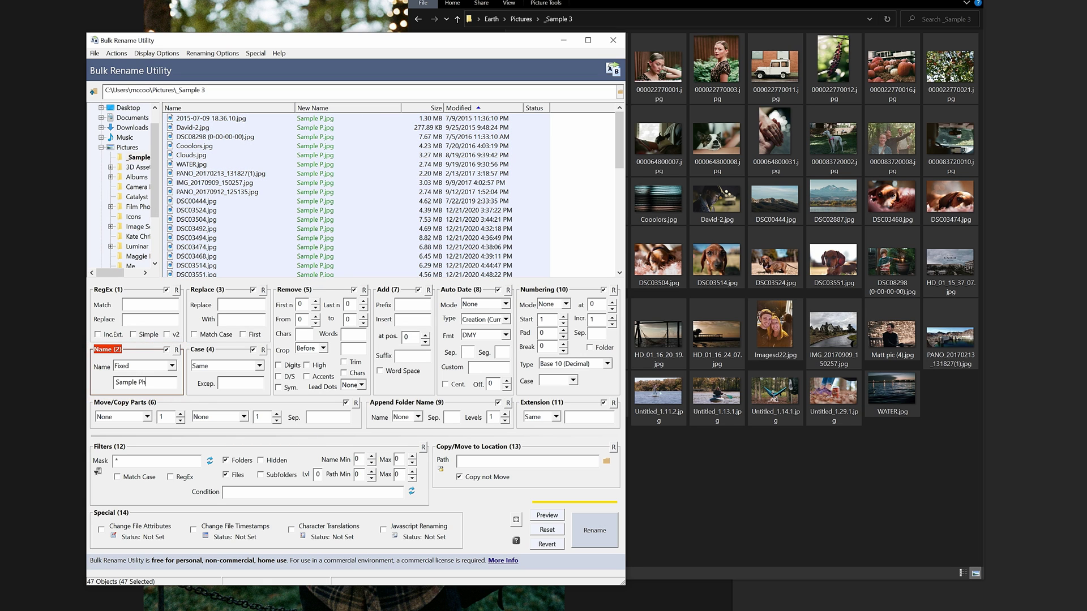
{"action": "left_click", "coordinate": [544, 304]}
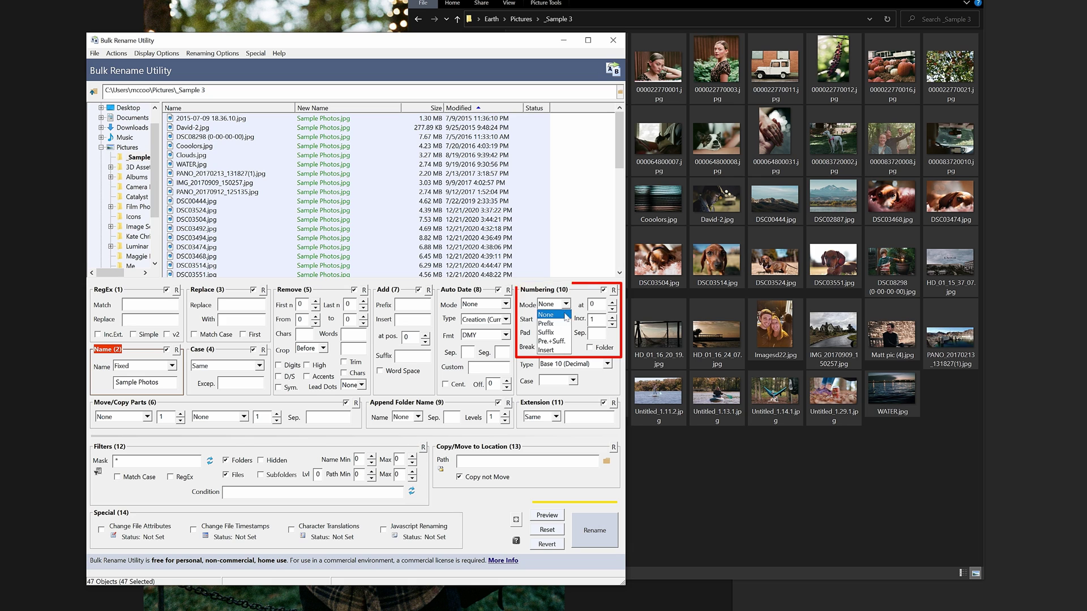
{"action": "left_click", "coordinate": [557, 332]}
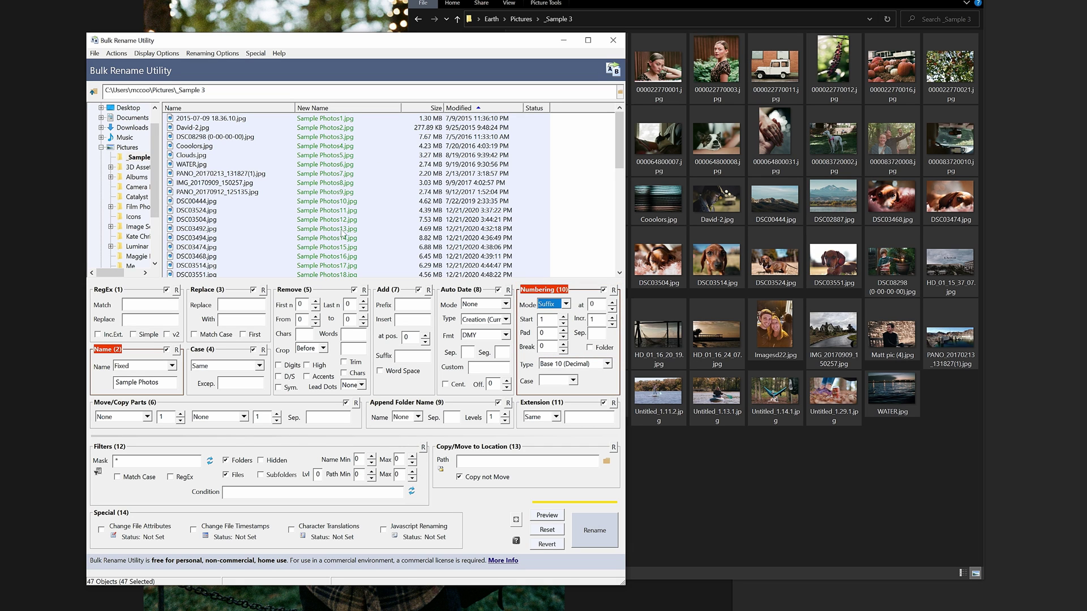
{"action": "left_click", "coordinate": [590, 532]}
{"action": "left_click", "coordinate": [368, 378]}
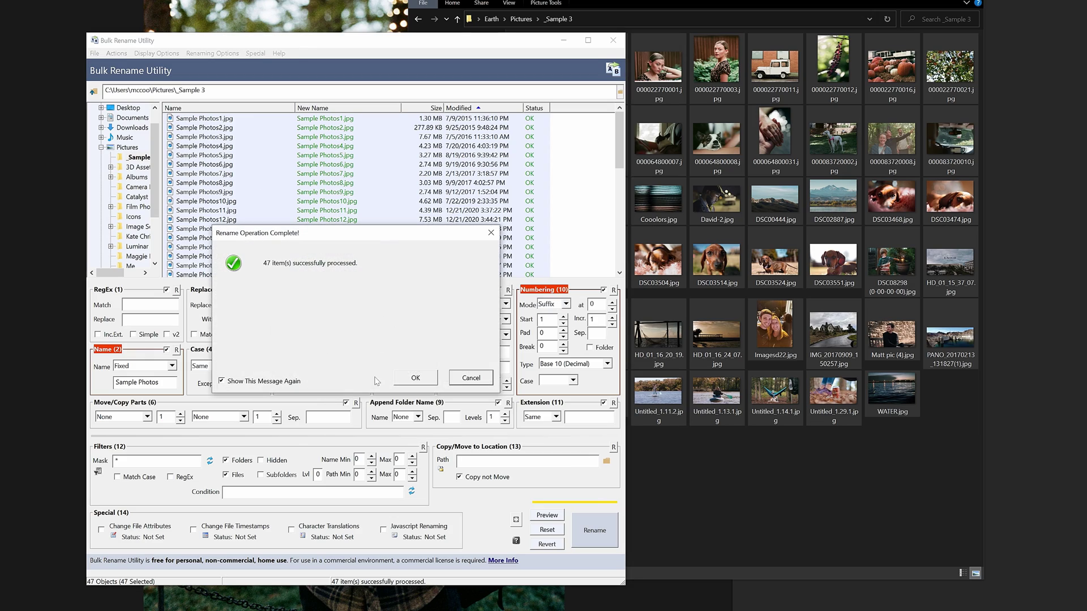
{"action": "left_click", "coordinate": [433, 379]}
{"action": "left_click", "coordinate": [786, 457]}
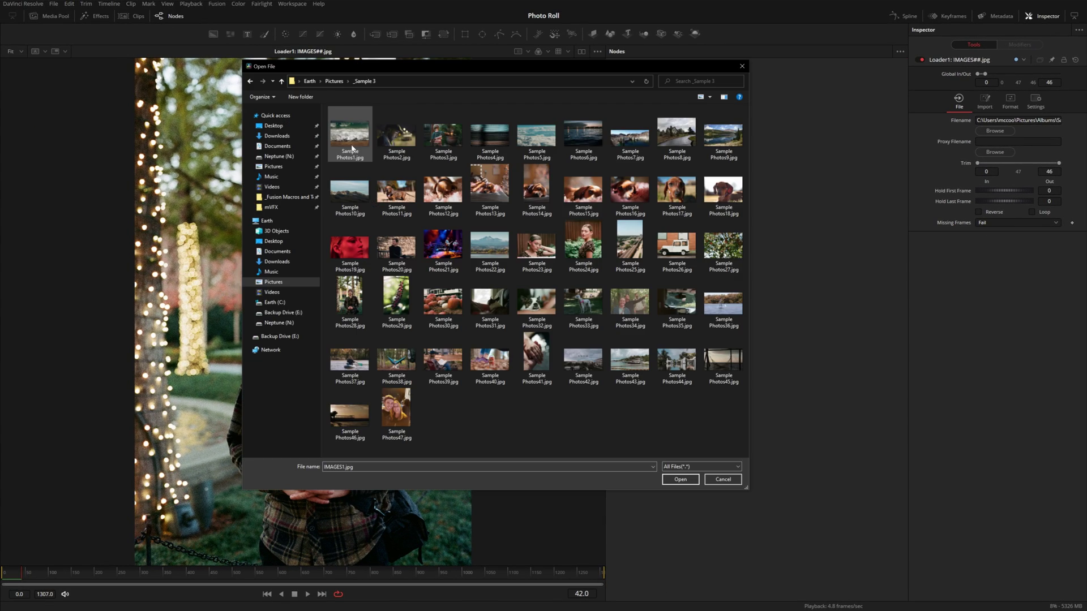
- Load the sequence starting at Sample Photos1.jpg from the _Sample 3 folder into the Fusion Loader and play it from frame 0
{"action": "double_click", "coordinate": [350, 136]}
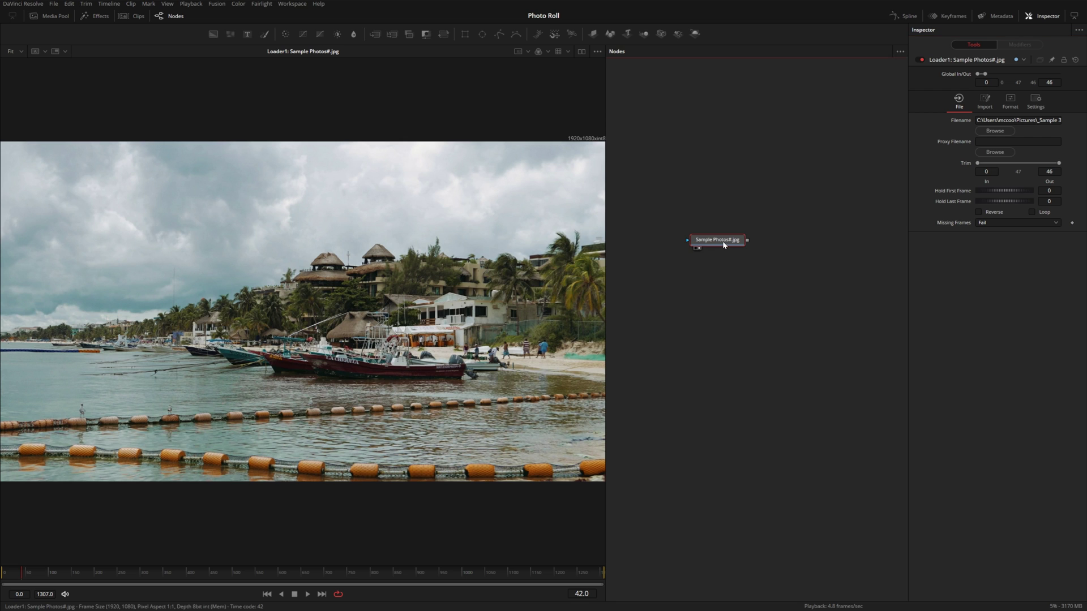
{"action": "left_click", "coordinate": [2, 570]}
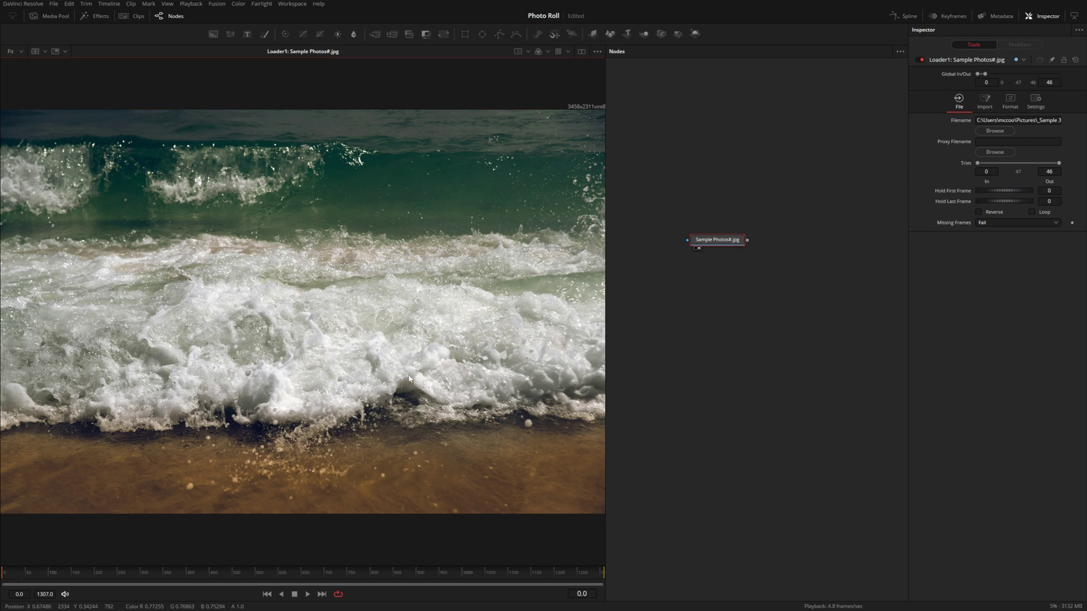
{"action": "key", "text": "space"}
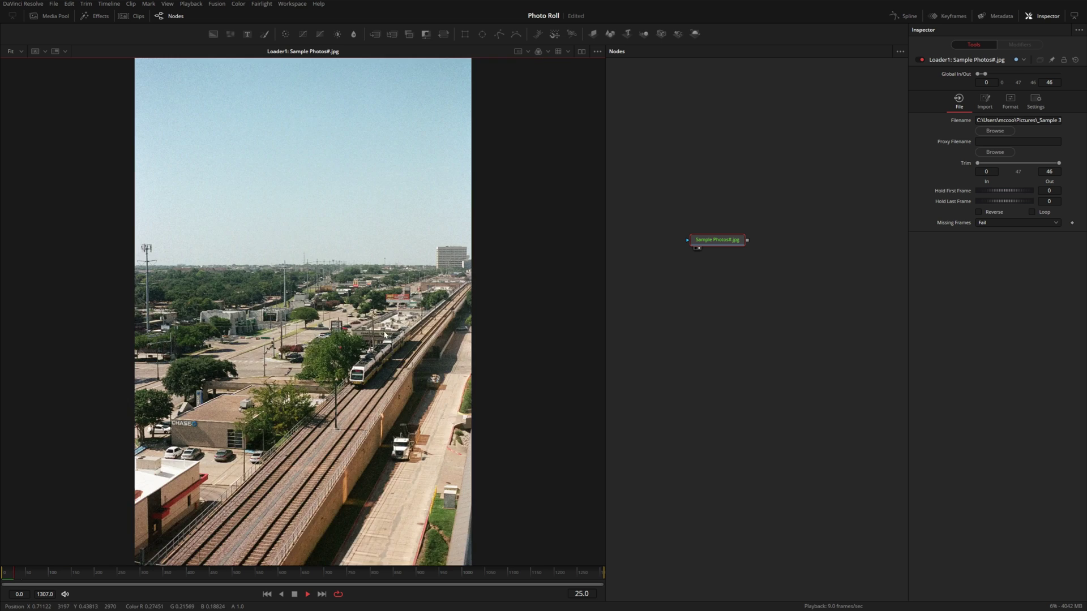
{"action": "key", "text": "space"}
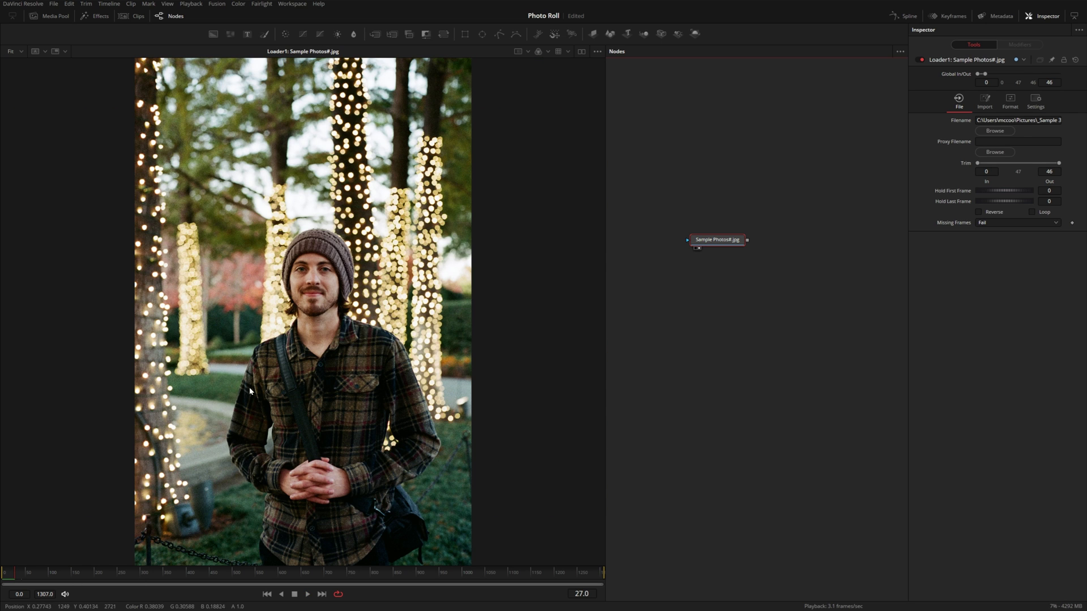
{"action": "left_click_drag", "start_coordinate": [26, 568], "coordinate": [4, 569]}
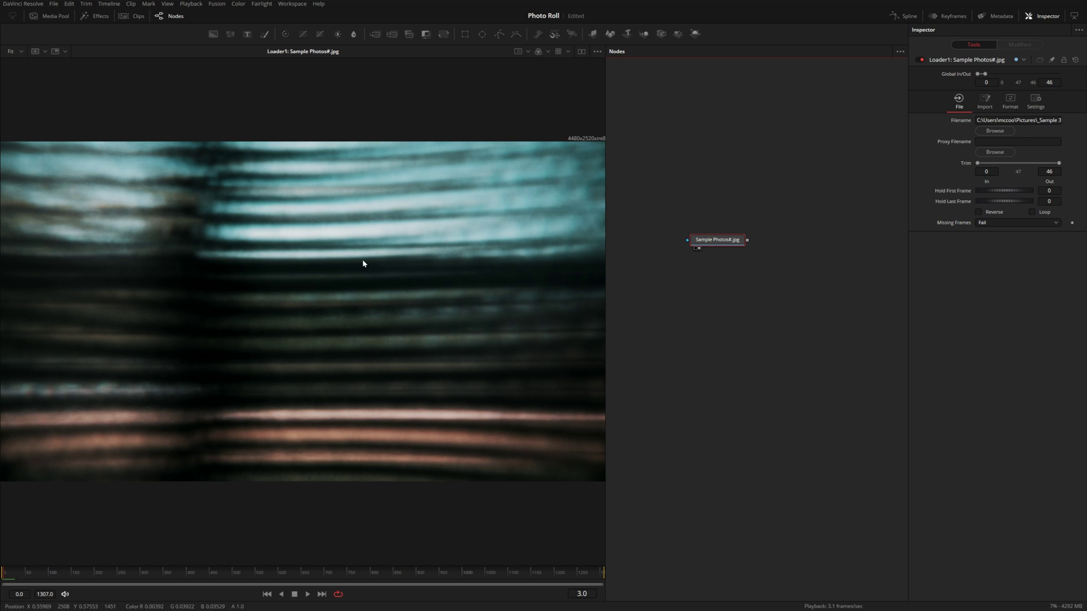
- Feed the Sample Photos Loader into a new ImagePlane3D node, play it in the viewer, and delete that node
{"action": "left_click_drag", "start_coordinate": [597, 37], "coordinate": [732, 298]}
{"action": "left_click_drag", "start_coordinate": [736, 240], "coordinate": [726, 310]}
{"action": "left_click_drag", "start_coordinate": [725, 310], "coordinate": [431, 283]}
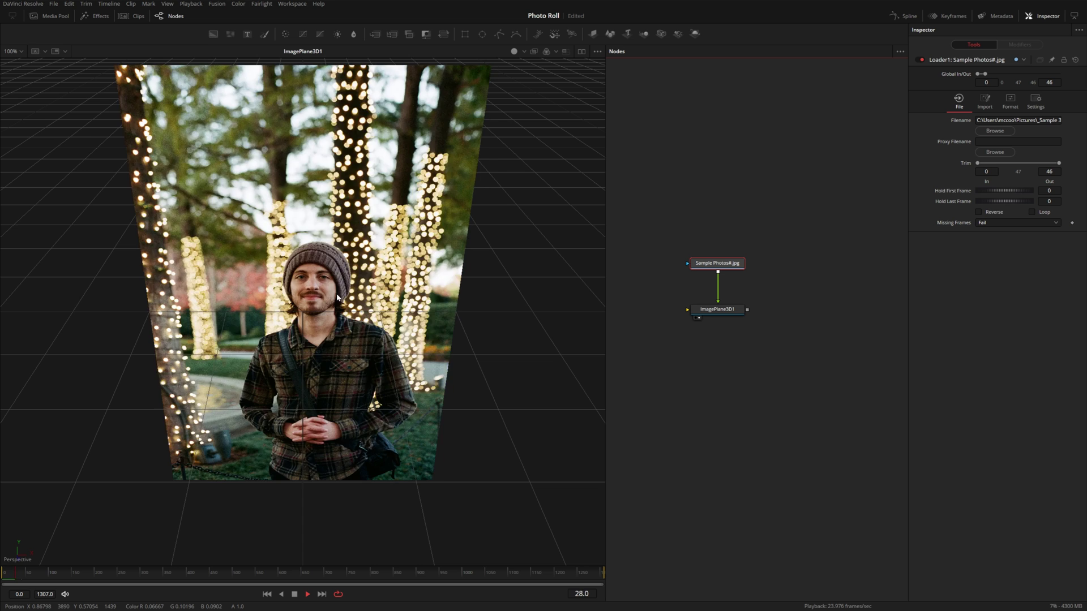
{"action": "key", "text": "space"}
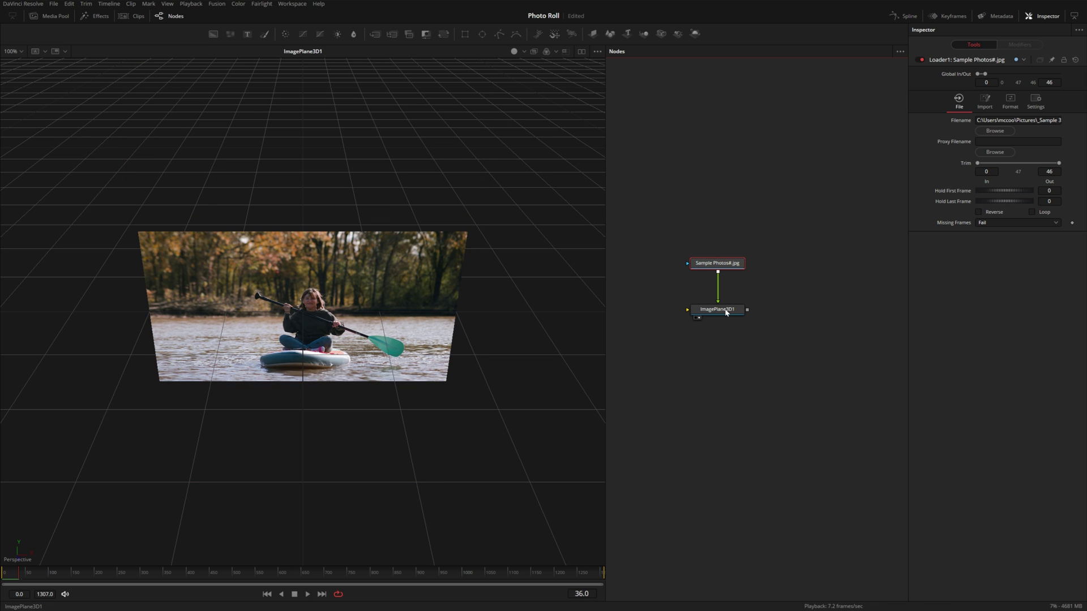
{"action": "left_click", "coordinate": [727, 312]}
{"action": "key", "text": "Delete"}
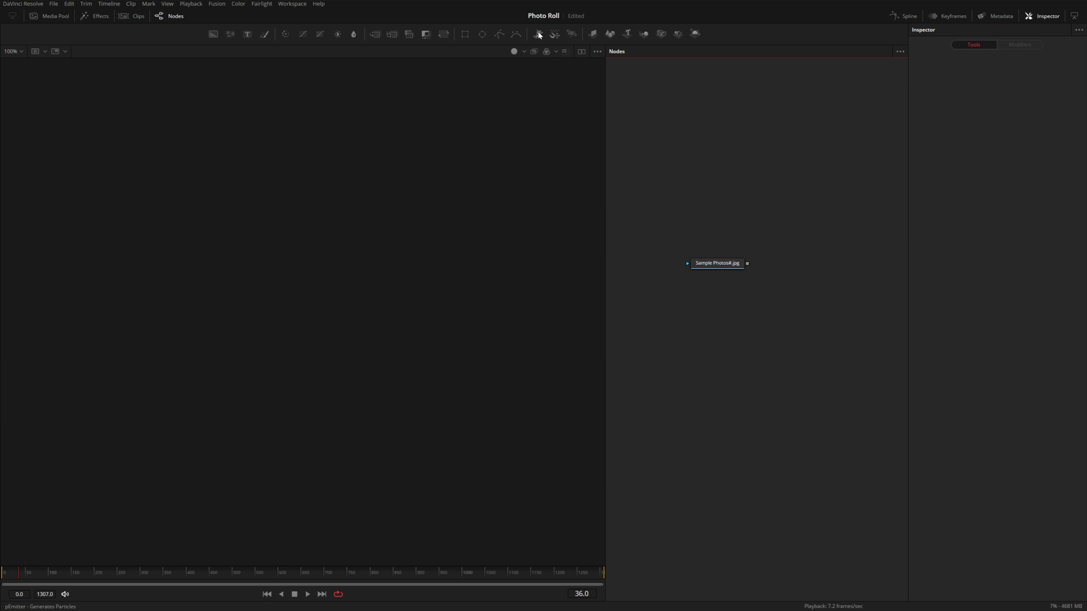
- Add a pEmitter node connected to a pRender node and display the pRender in the viewer
{"action": "left_click_drag", "start_coordinate": [539, 37], "coordinate": [726, 315]}
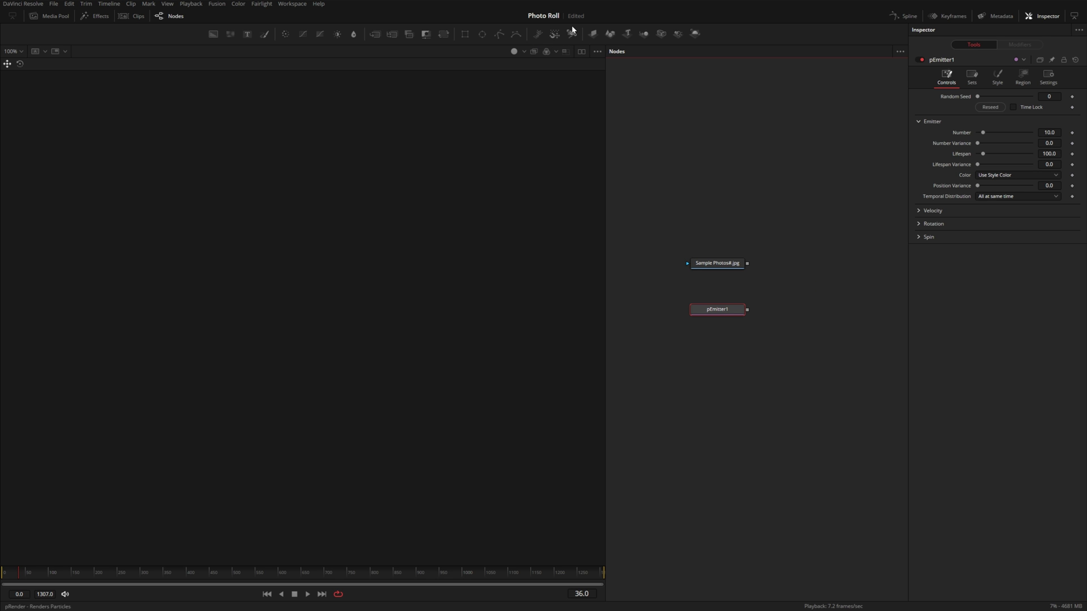
{"action": "left_click_drag", "start_coordinate": [572, 29], "coordinate": [707, 379]}
{"action": "left_click_drag", "start_coordinate": [747, 313], "coordinate": [420, 329]}
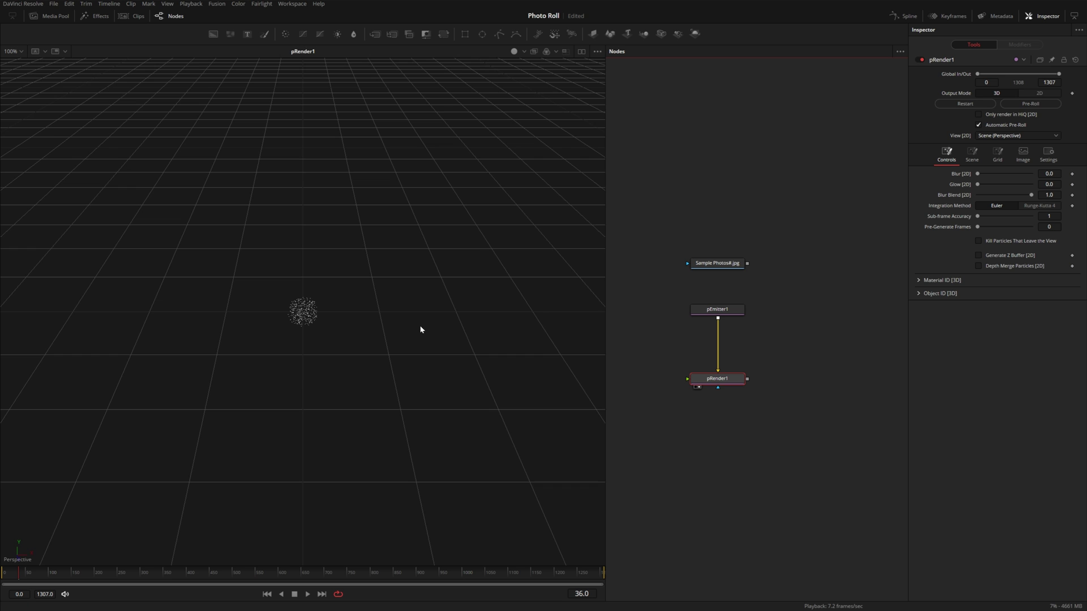
{"action": "scroll", "coordinate": [321, 315], "scroll_direction": "up", "scroll_amount": 2}
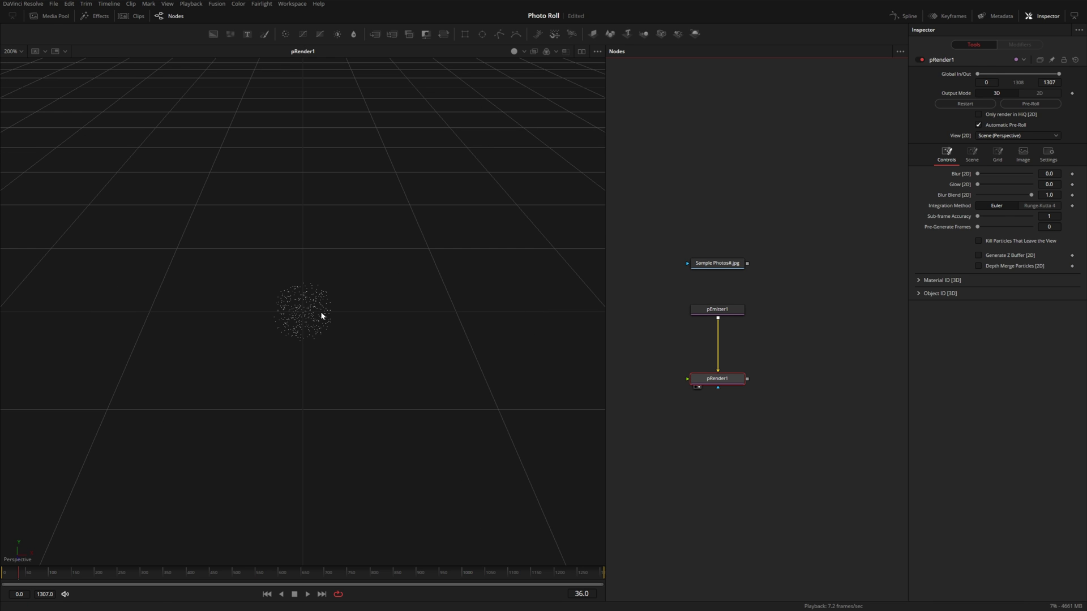
- Set the pEmitter's particle Style to Bitmap and connect the Sample Photos Loader as its style bitmap
{"action": "left_click", "coordinate": [718, 310]}
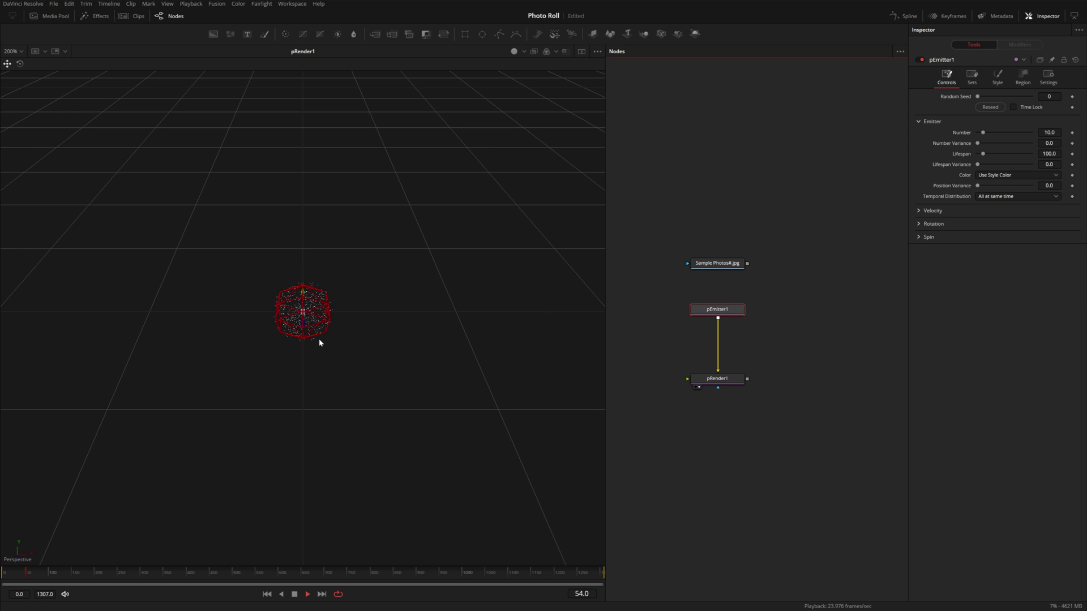
{"action": "key", "text": "space"}
{"action": "left_click", "coordinate": [998, 79]}
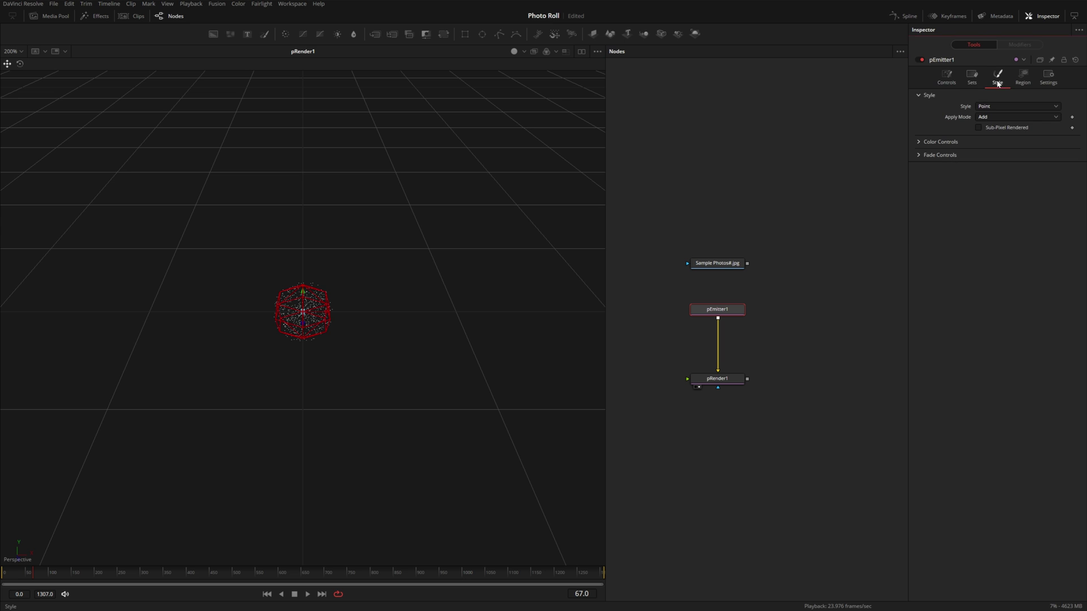
{"action": "left_click", "coordinate": [1006, 106]}
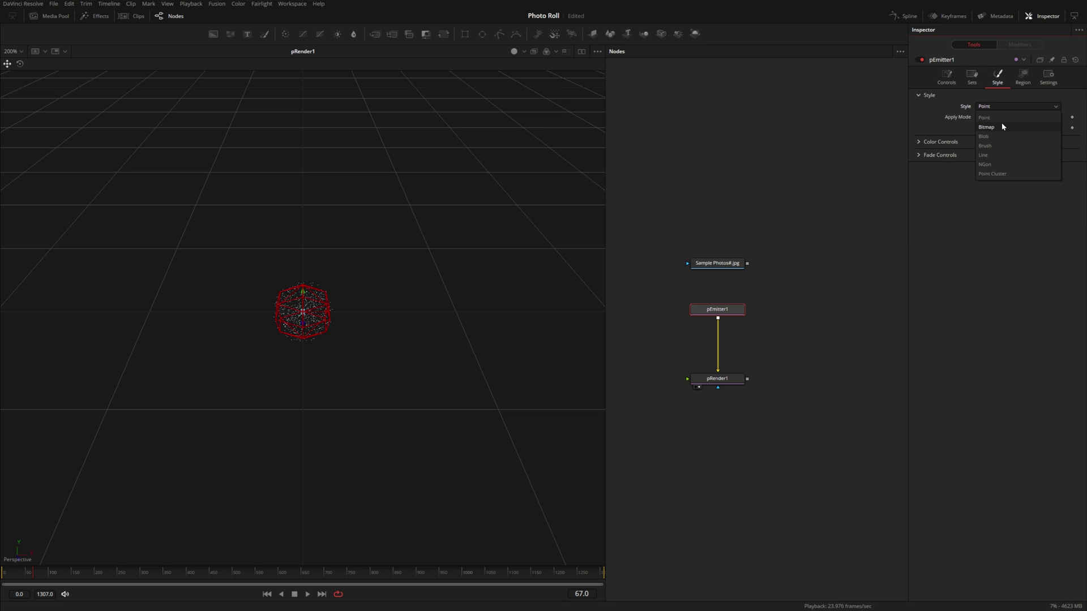
{"action": "left_click", "coordinate": [987, 127]}
{"action": "left_click_drag", "start_coordinate": [748, 263], "coordinate": [722, 311]}
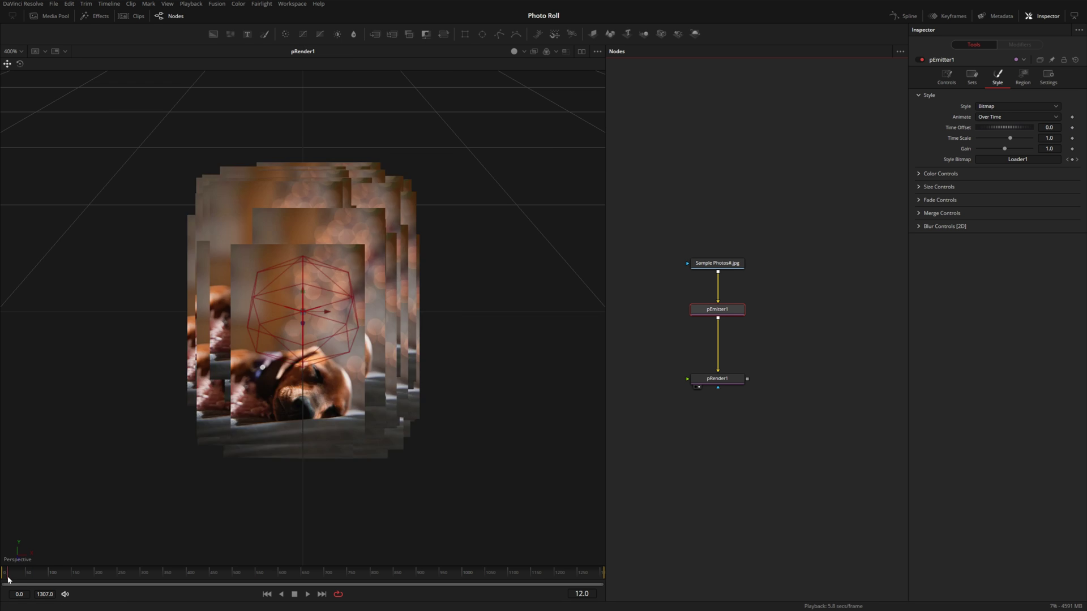
- Play the photo particles from the start of the composition in the pRender view
{"action": "left_click_drag", "start_coordinate": [10, 577], "coordinate": [2, 576]}
{"action": "key", "text": "space"}
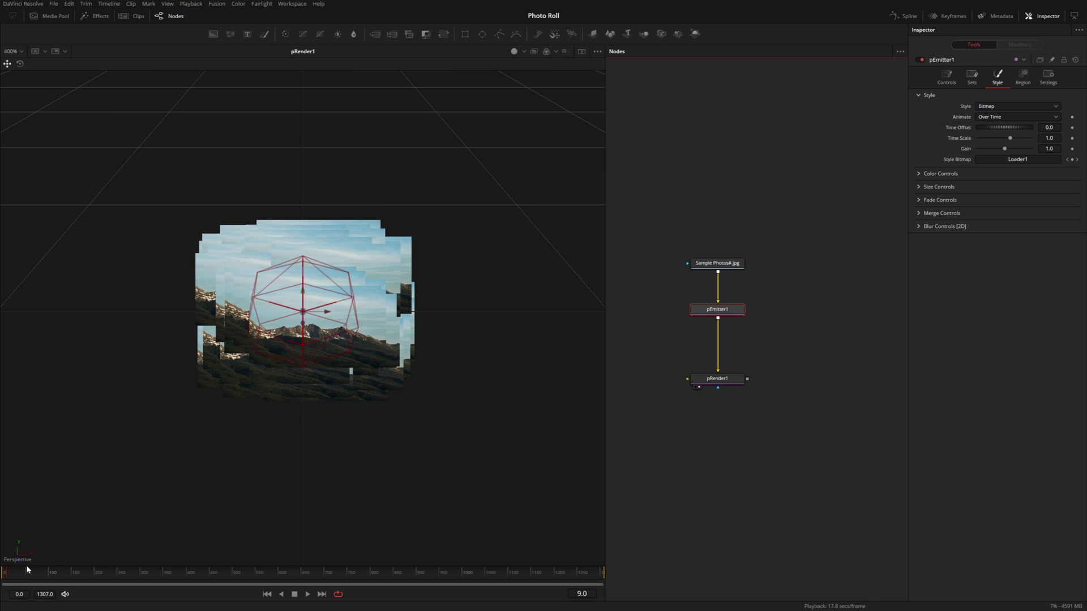
{"action": "left_click_drag", "start_coordinate": [32, 566], "coordinate": [1, 574]}
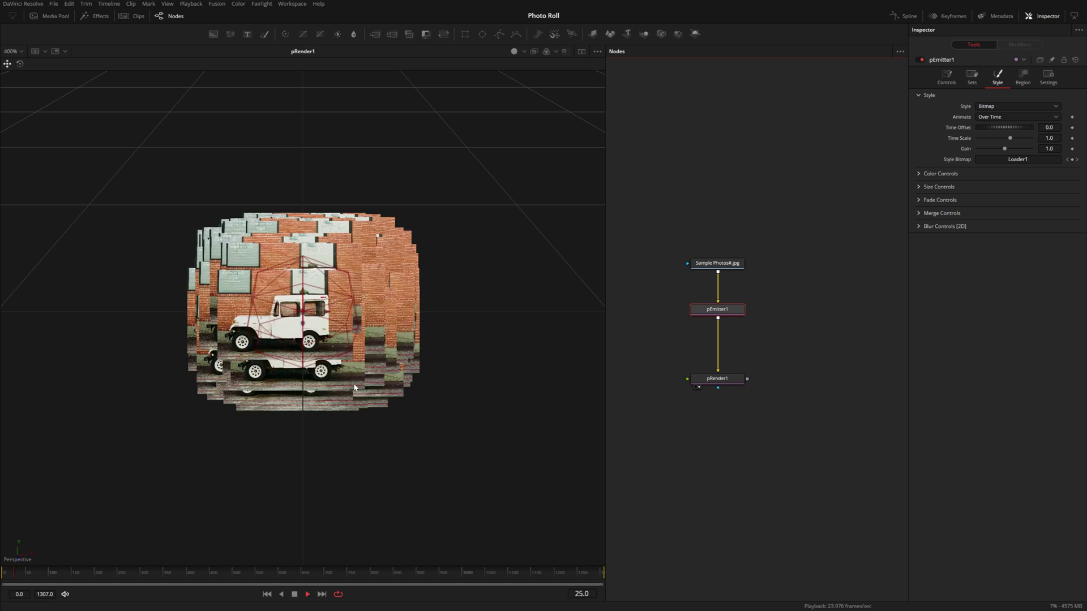
- Set the pEmitter's bitmap Animate mode to Particle Birth Time and play the photo particles from the start of the composition
{"action": "left_click_drag", "start_coordinate": [369, 305], "coordinate": [368, 315]}
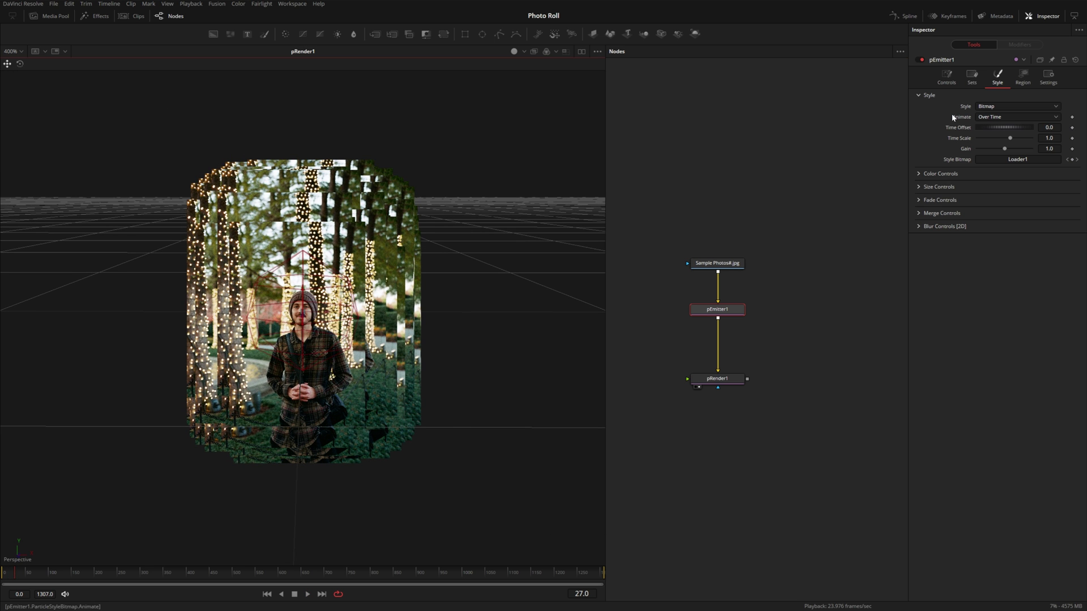
{"action": "left_click", "coordinate": [1013, 117]}
{"action": "left_click", "coordinate": [998, 147]}
{"action": "left_click", "coordinate": [2, 574]}
{"action": "key", "text": "space"}
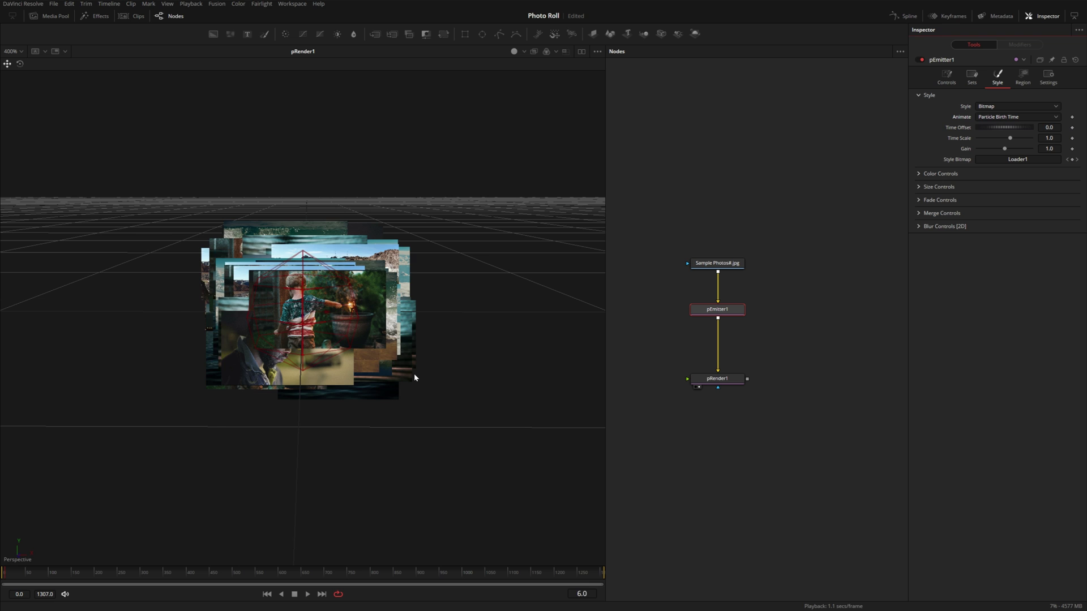
{"action": "key", "text": "space"}
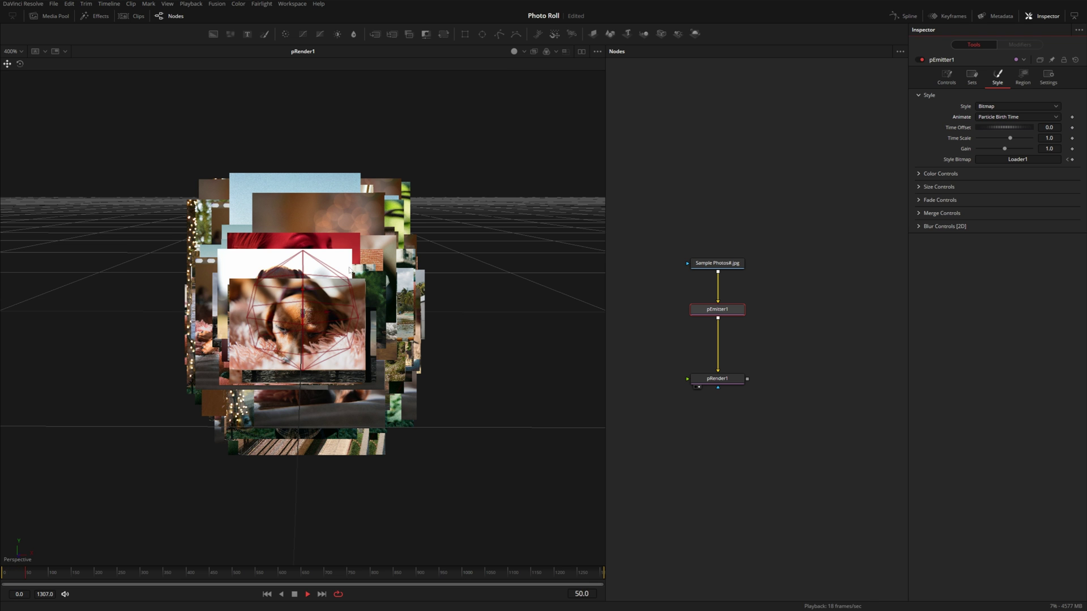
{"action": "left_click_drag", "start_coordinate": [28, 576], "coordinate": [22, 576]}
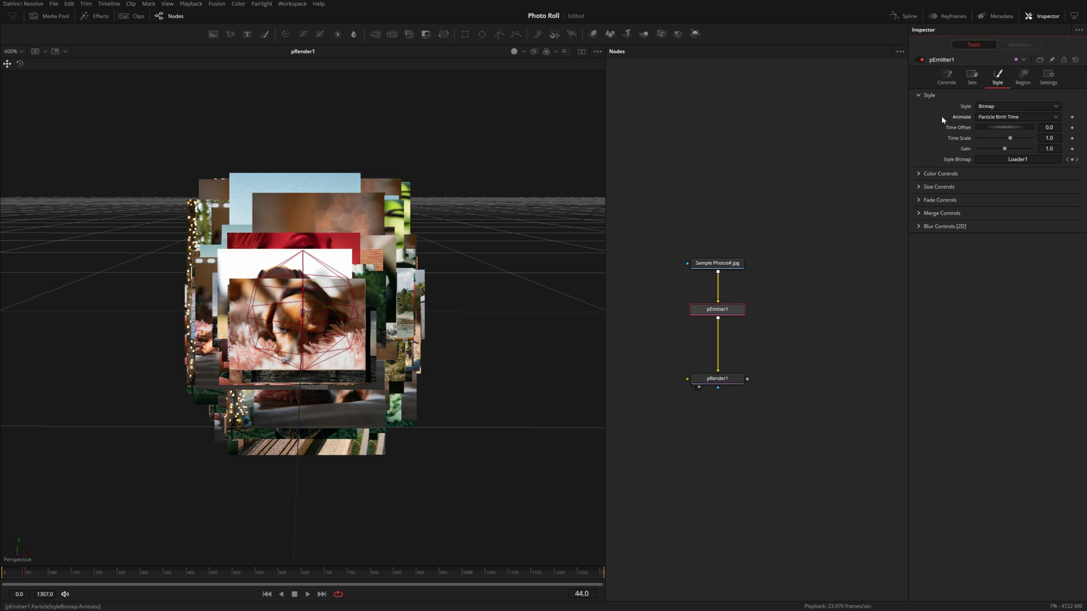
- Enlarge the pEmitter's spherical emission region to a Size of 1.0 and inspect the spread photos in 3D
{"action": "left_click", "coordinate": [1023, 76]}
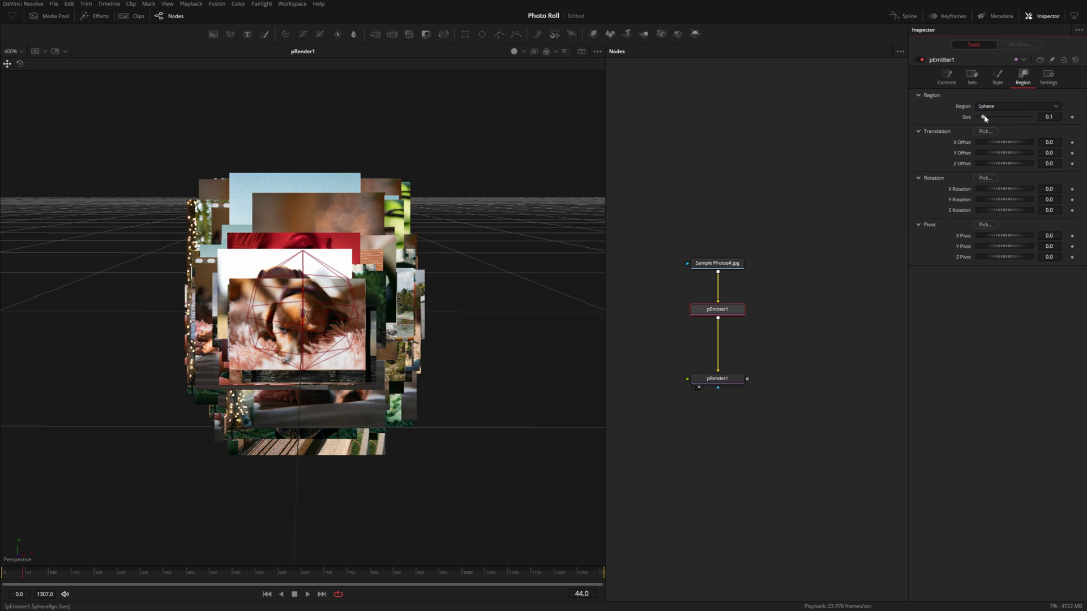
{"action": "left_click_drag", "start_coordinate": [984, 118], "coordinate": [1034, 118]}
{"action": "scroll", "coordinate": [363, 295], "scroll_direction": "down", "scroll_amount": 4}
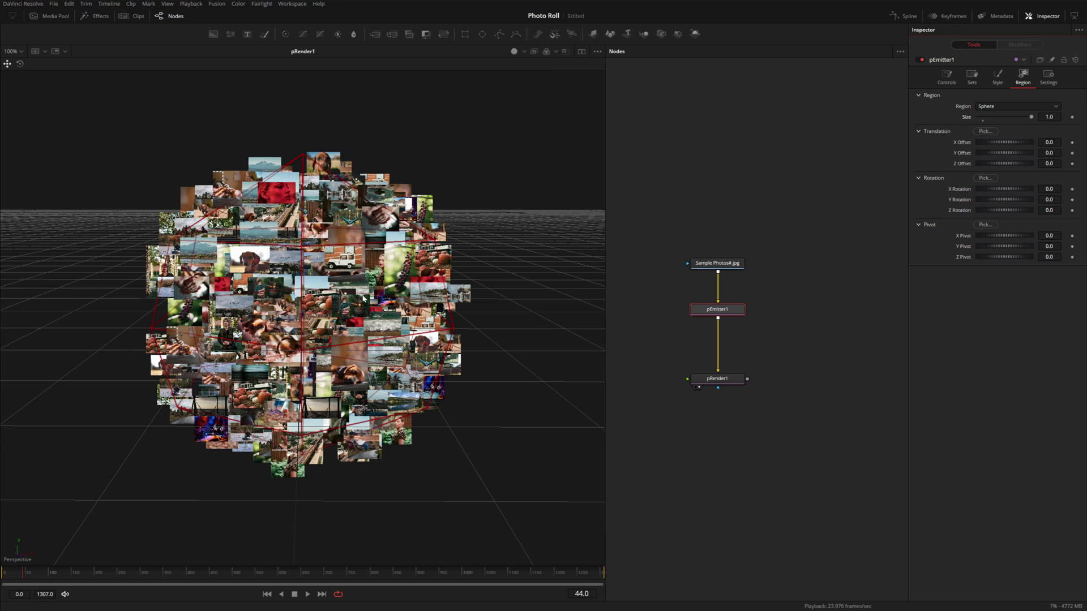
{"action": "left_click_drag", "start_coordinate": [364, 296], "coordinate": [364, 266]}
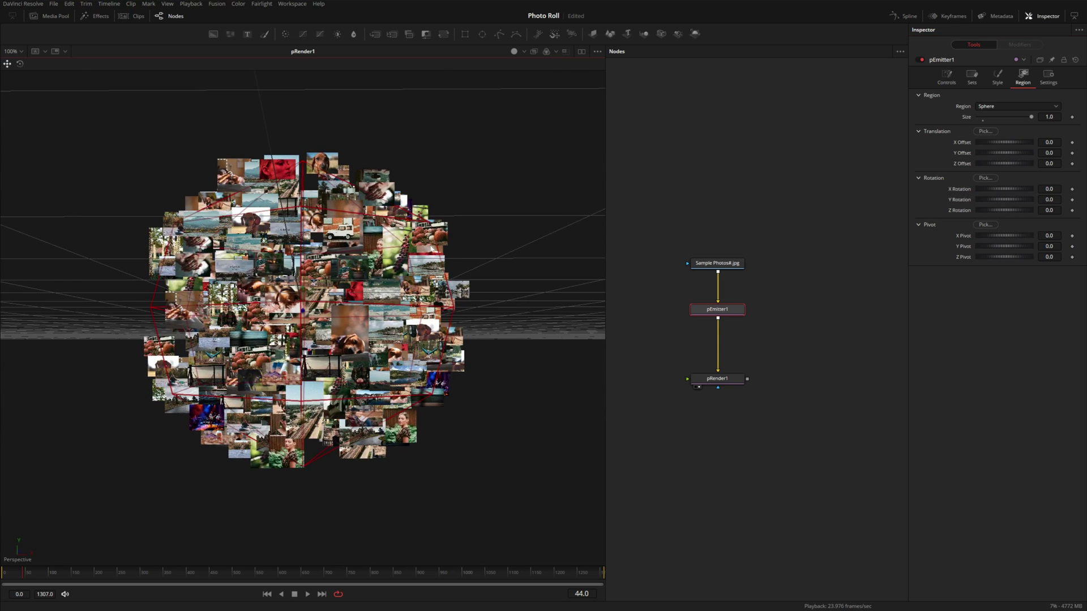
- Change the pEmitter's region to Cube with Width 0.693, Height 0.48 and Depth 1.0
{"action": "left_click", "coordinate": [1033, 105]}
{"action": "left_click", "coordinate": [994, 145]}
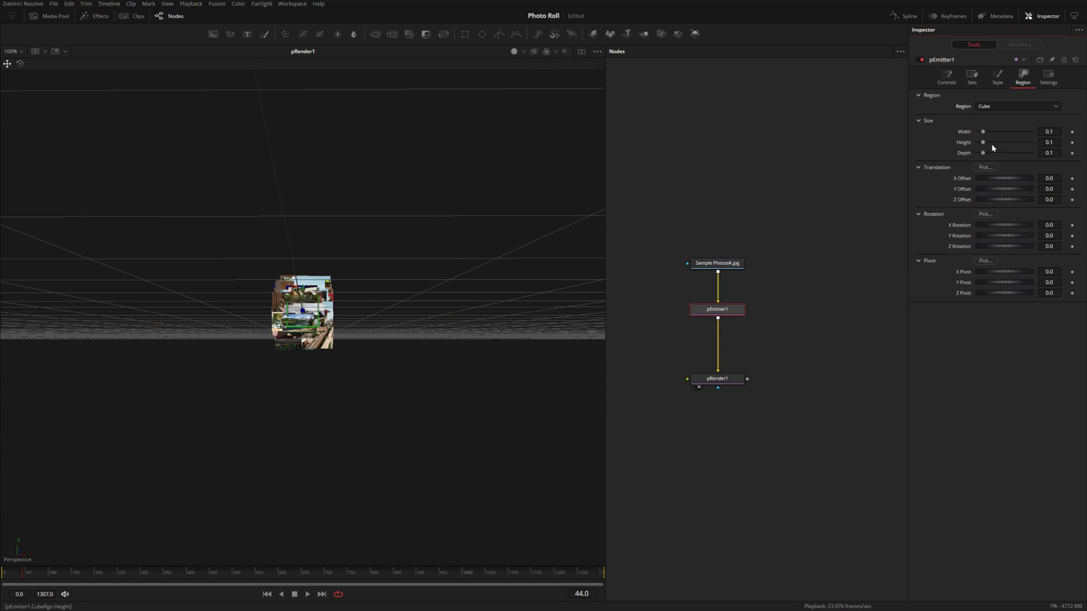
{"action": "left_click_drag", "start_coordinate": [983, 132], "coordinate": [1031, 153]}
{"action": "left_click_drag", "start_coordinate": [571, 243], "coordinate": [515, 192]}
{"action": "left_click_drag", "start_coordinate": [385, 342], "coordinate": [382, 385]}
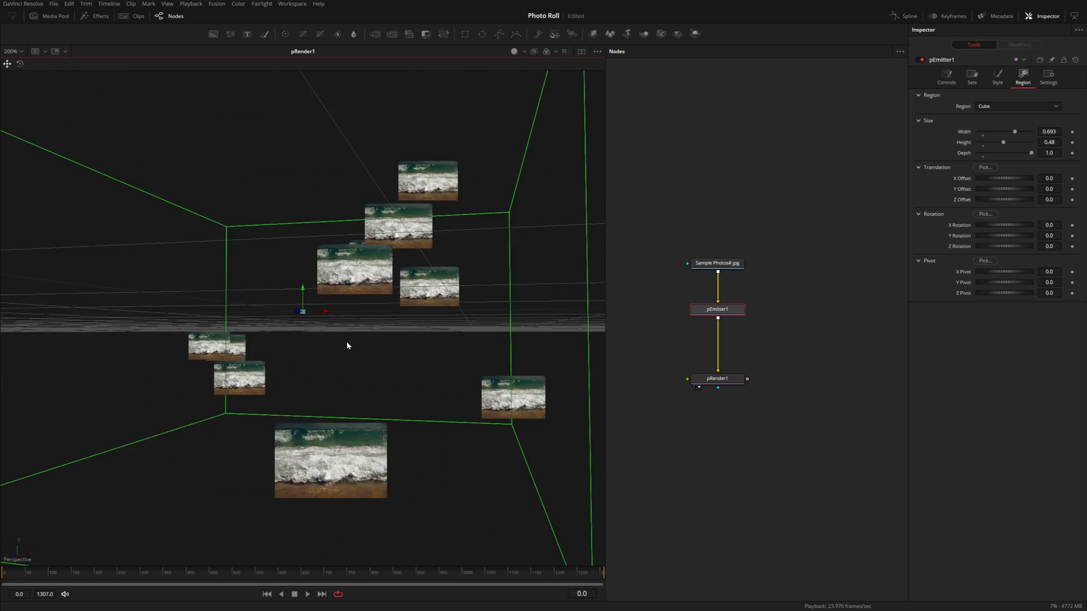
{"action": "left_click_drag", "start_coordinate": [346, 341], "coordinate": [393, 359]}
- Set the pEmitter's Number of particles to 1 and play the composition from the start
{"action": "left_click", "coordinate": [946, 76]}
{"action": "left_click", "coordinate": [1050, 132]}
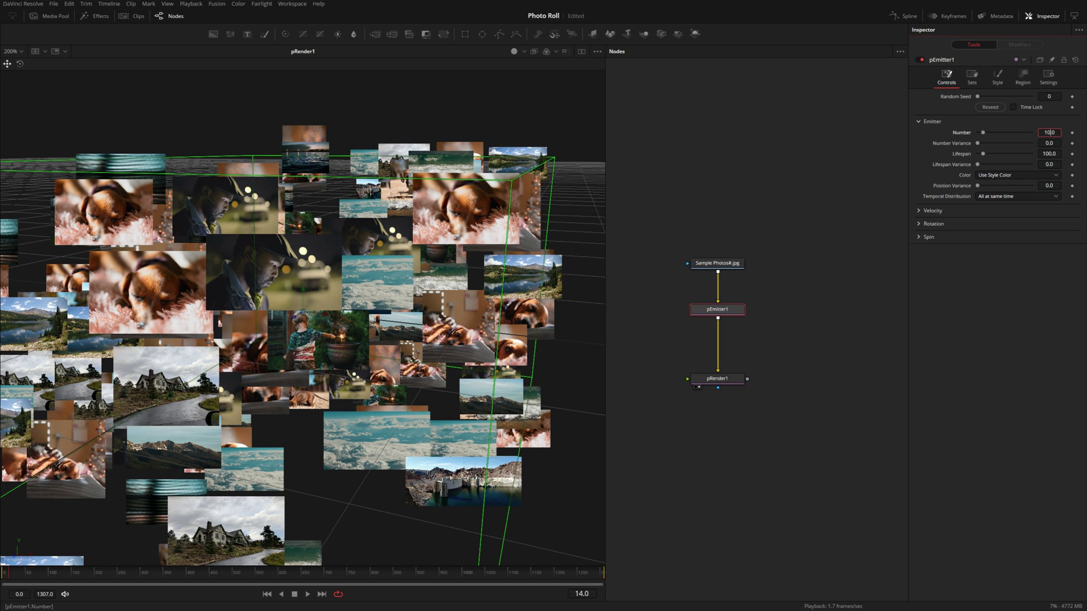
{"action": "type", "text": "1"}
{"action": "key", "text": "Tab"}
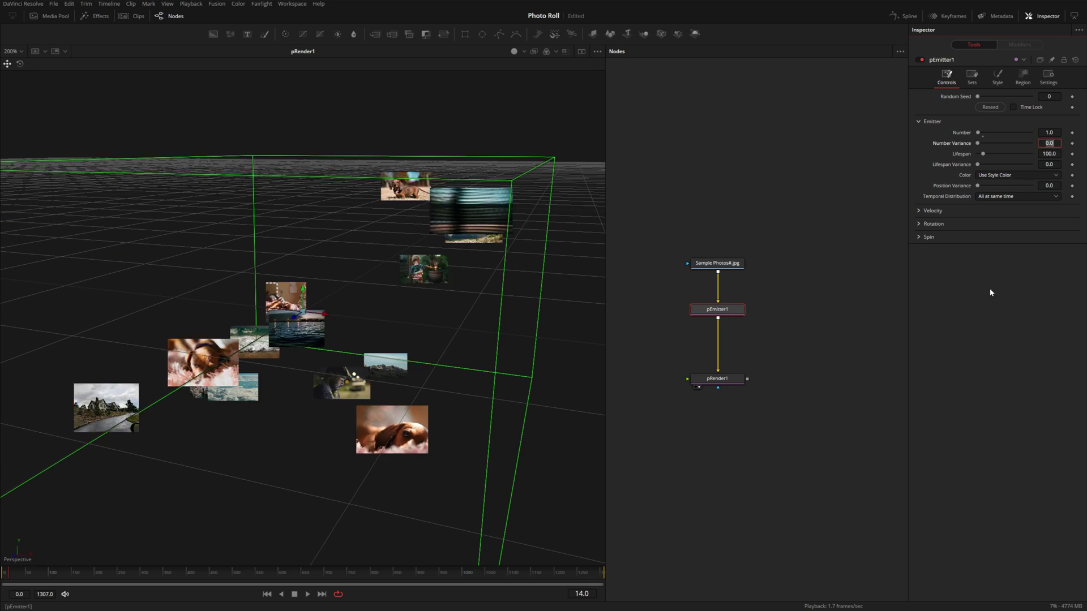
{"action": "left_click", "coordinate": [267, 594]}
{"action": "left_click", "coordinate": [307, 593]}
{"action": "scroll", "coordinate": [306, 388], "scroll_direction": "down", "scroll_amount": 1}
{"action": "left_click_drag", "start_coordinate": [283, 388], "coordinate": [460, 359]}
{"action": "key", "text": "space"}
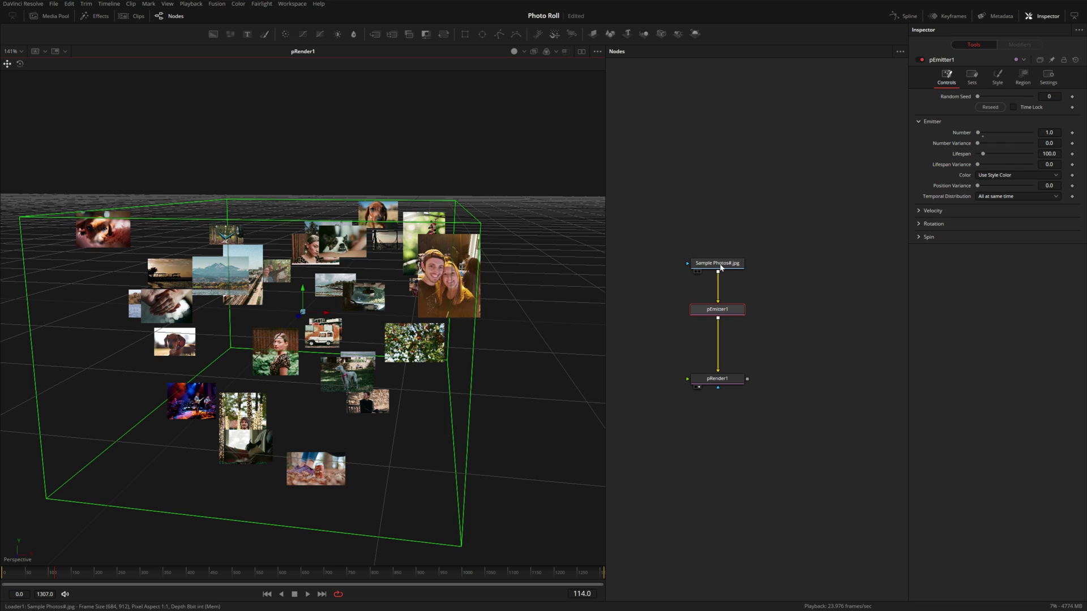
- Try the Loop option on the Sample Photos Loader, turning it on and back off
{"action": "left_click", "coordinate": [717, 263]}
{"action": "left_click", "coordinate": [1032, 213]}
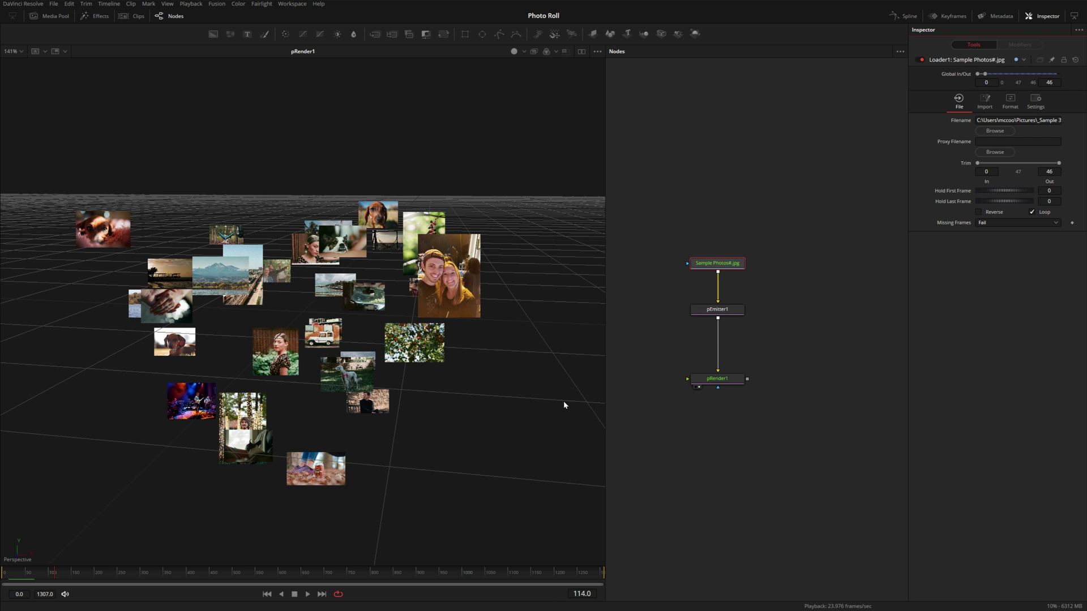
{"action": "left_click", "coordinate": [1031, 212]}
- Play the composition on to frame 146 and raise the pEmitter's particle Lifespan to 2000
{"action": "key", "text": "space"}
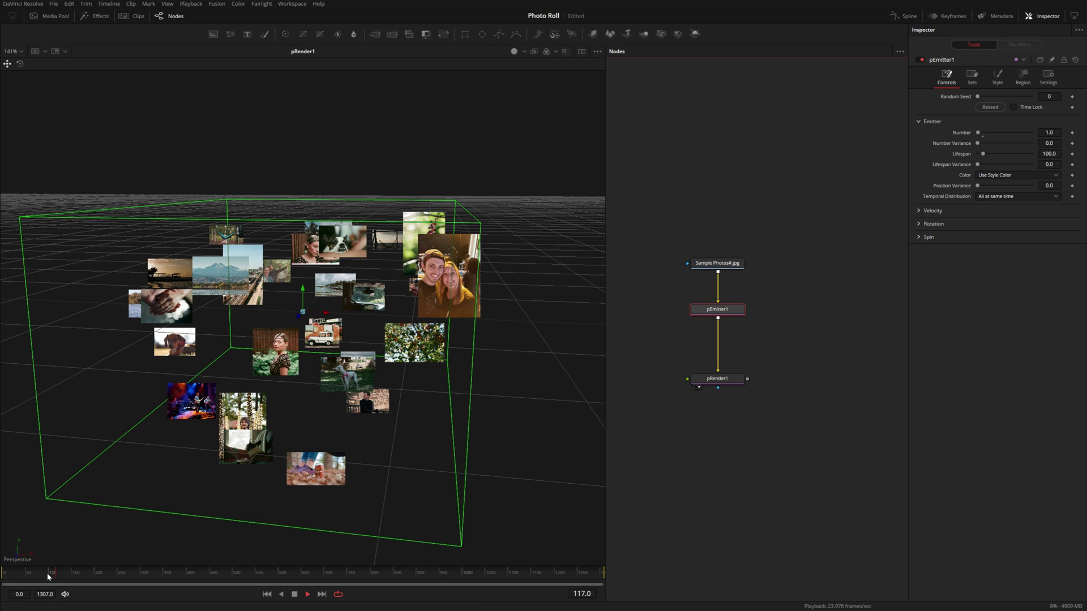
{"action": "key", "text": "space"}
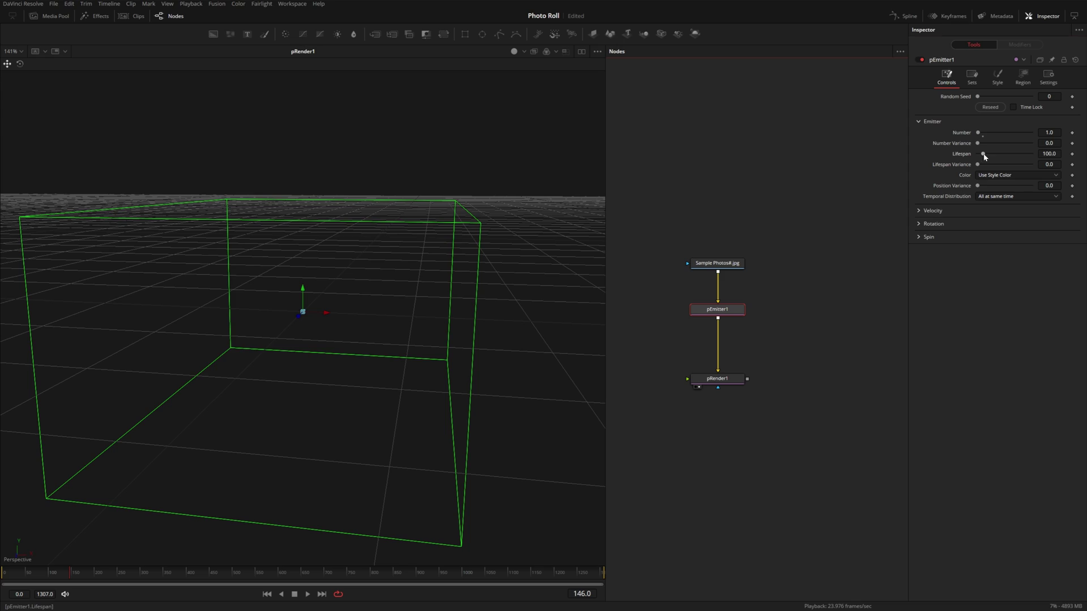
{"action": "left_click_drag", "start_coordinate": [983, 154], "coordinate": [1031, 154]}
- Try the Always Face Camera rotation option of the pEmitter while viewing the photos from other angles
{"action": "left_click_drag", "start_coordinate": [543, 325], "coordinate": [509, 375]}
{"action": "left_click", "coordinate": [919, 223]}
{"action": "left_click", "coordinate": [979, 246]}
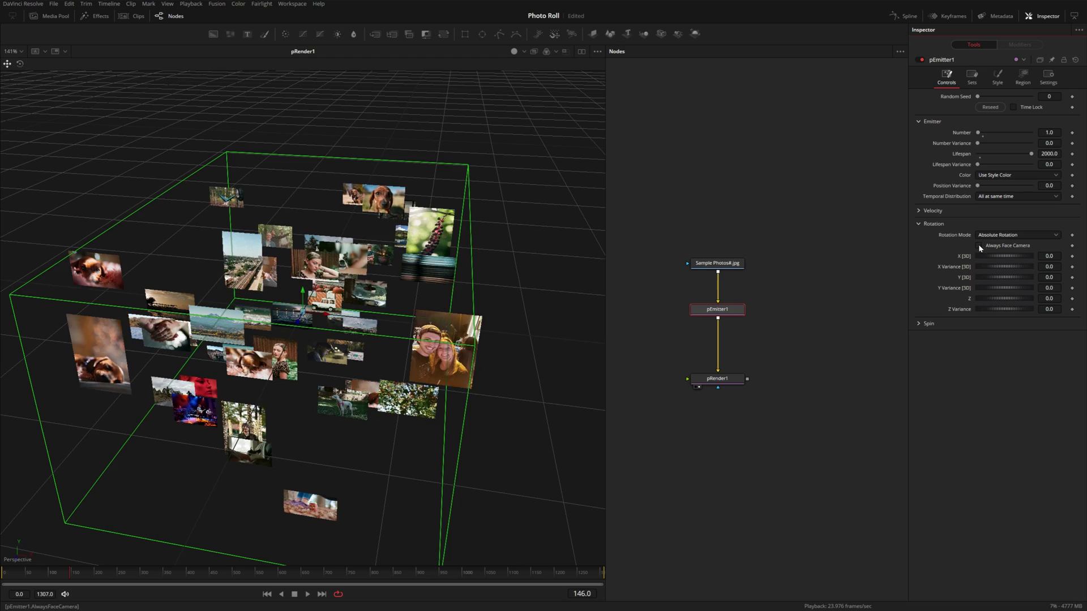
{"action": "left_click_drag", "start_coordinate": [490, 417], "coordinate": [338, 362]}
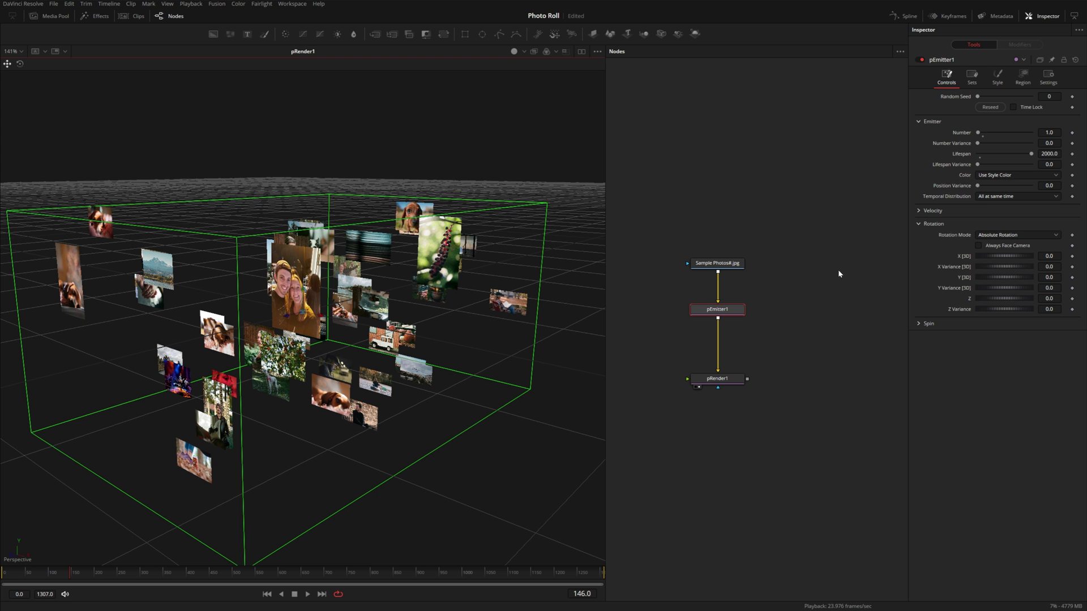
- Reshape the pEmitter's cube region into a tall column, Width 0.118, Height 1.0 and Depth 0.126, and play the particles
{"action": "left_click", "coordinate": [1023, 77]}
{"action": "mouse_move", "coordinate": [1015, 133]}
{"action": "left_mouse_down"}
{"action": "mouse_move", "coordinate": [989, 136]}
{"action": "mouse_move", "coordinate": [1020, 152]}
{"action": "mouse_move", "coordinate": [983, 154]}
{"action": "mouse_move", "coordinate": [1031, 143]}
{"action": "left_mouse_up"}
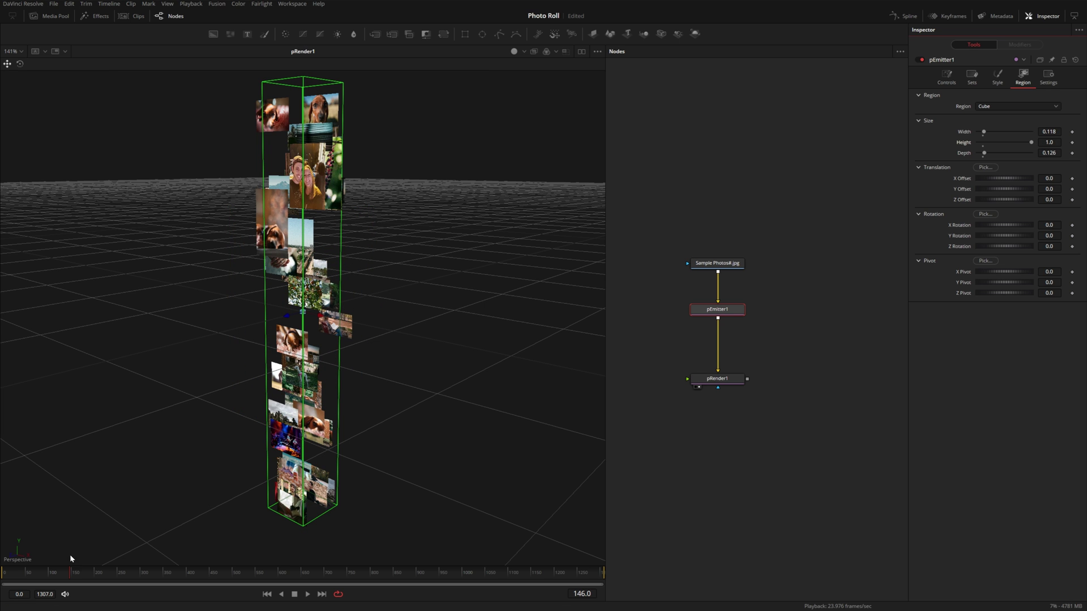
{"action": "key", "text": "space"}
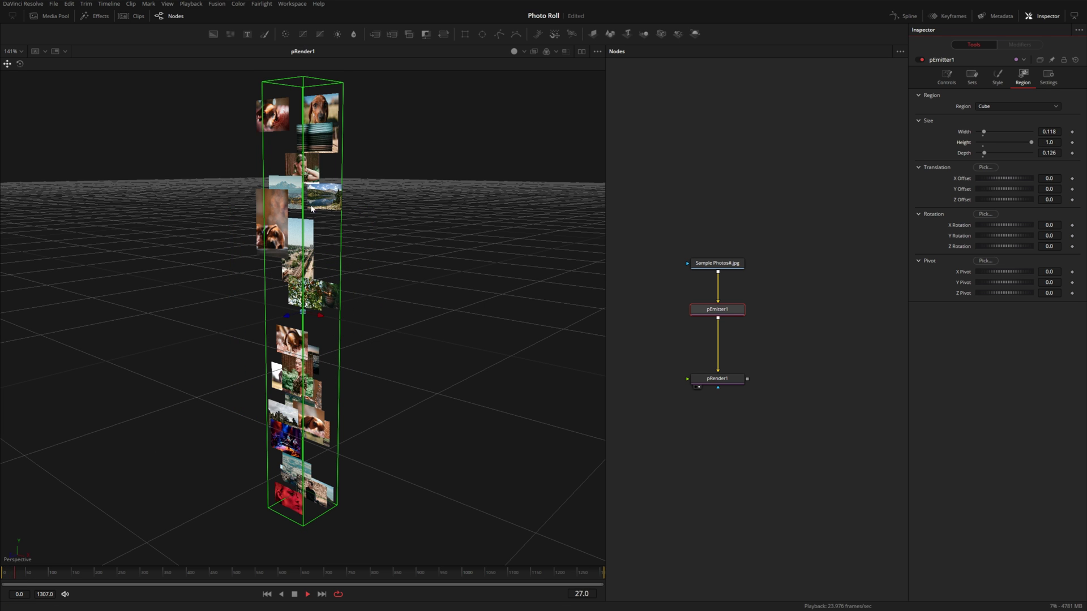
{"action": "key", "text": "space"}
{"action": "left_click_drag", "start_coordinate": [331, 372], "coordinate": [321, 236]}
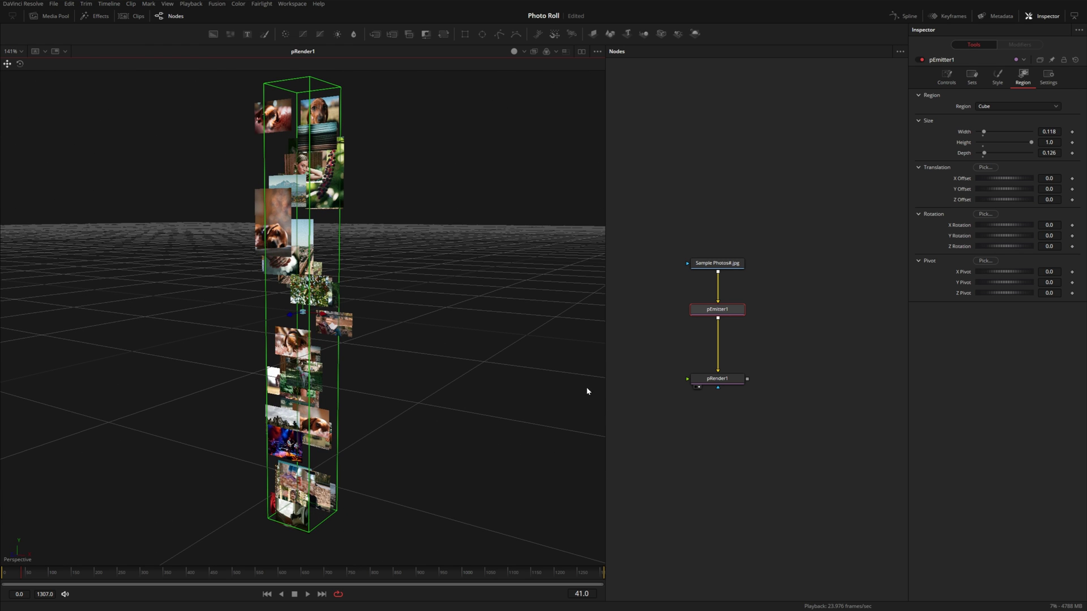
- Insert a pCustom node between the pEmitter and the pRender
{"action": "key", "text": "shift+space"}
{"action": "type", "text": "pcu"}
{"action": "key", "text": "Return"}
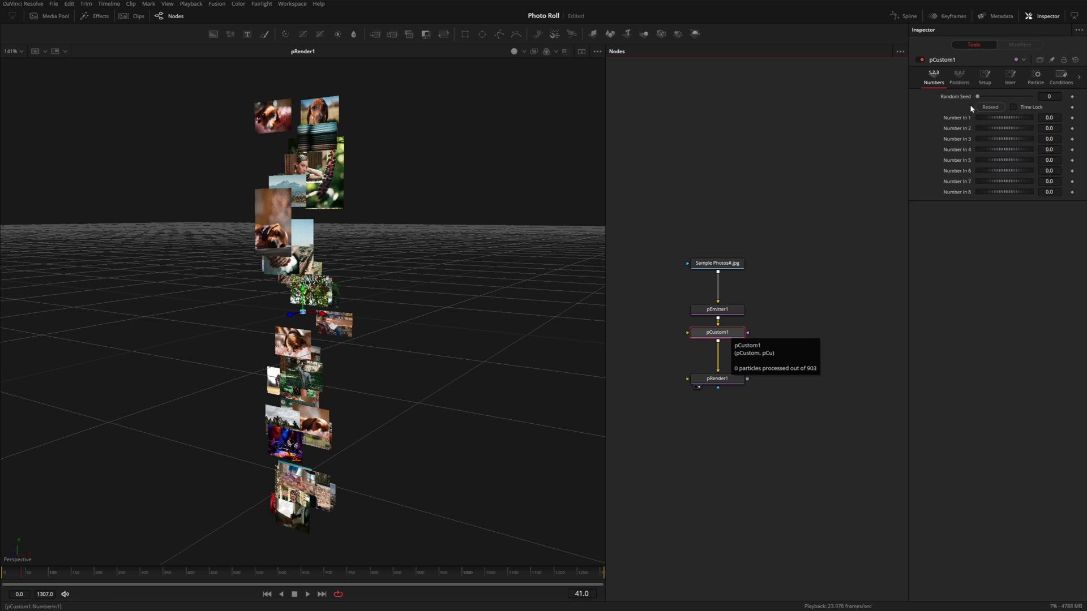
- Set the pCustom's particle Position Y expression to 0 and inspect the gathered photos up close
{"action": "left_click", "coordinate": [1037, 77]}
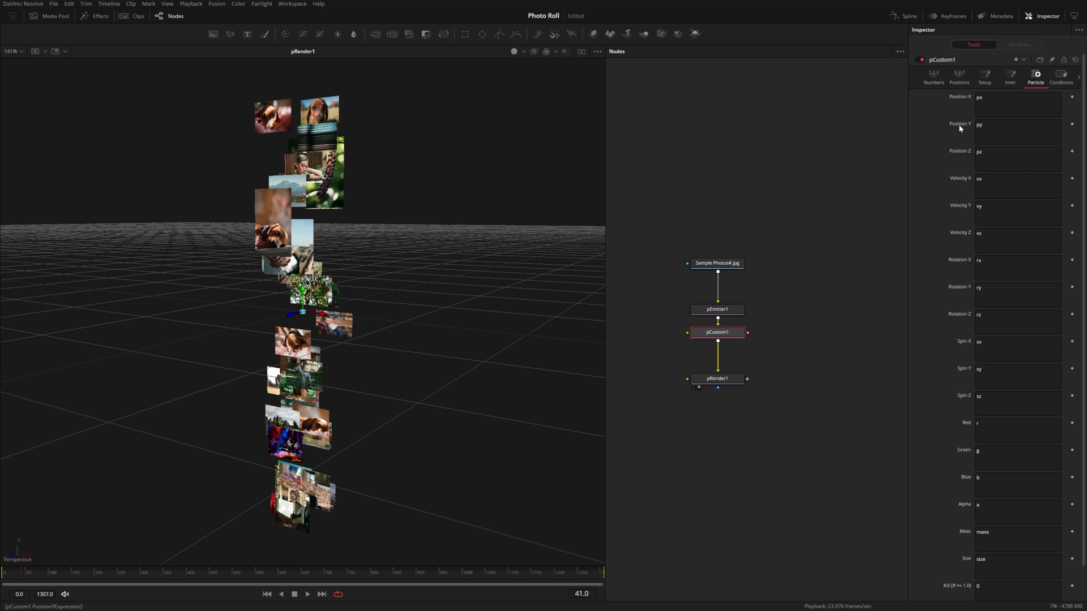
{"action": "double_click", "coordinate": [978, 125]}
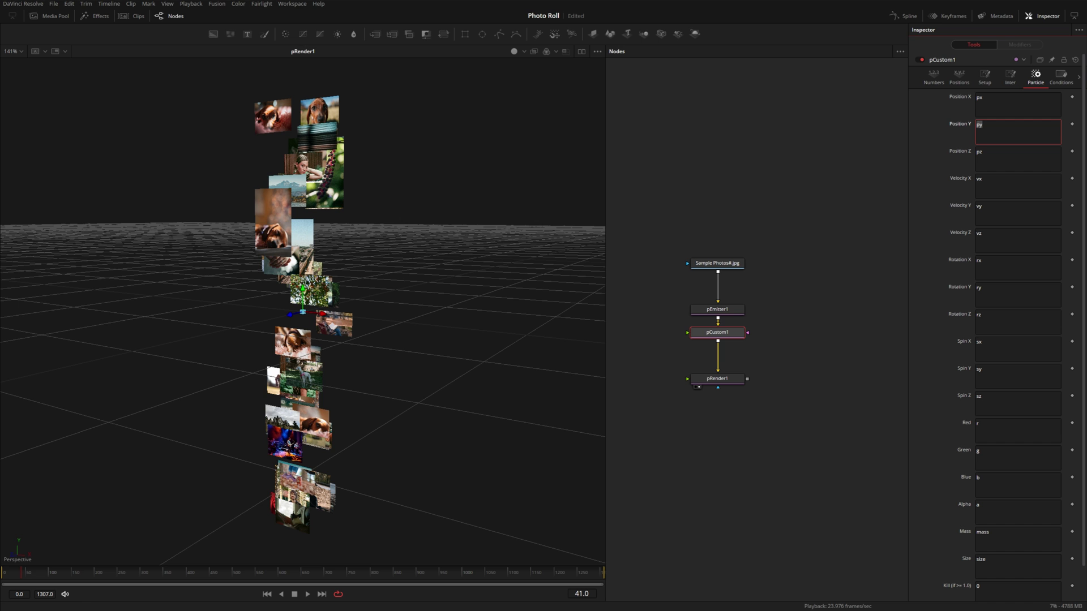
{"action": "type", "text": "0"}
{"action": "key", "text": "Return"}
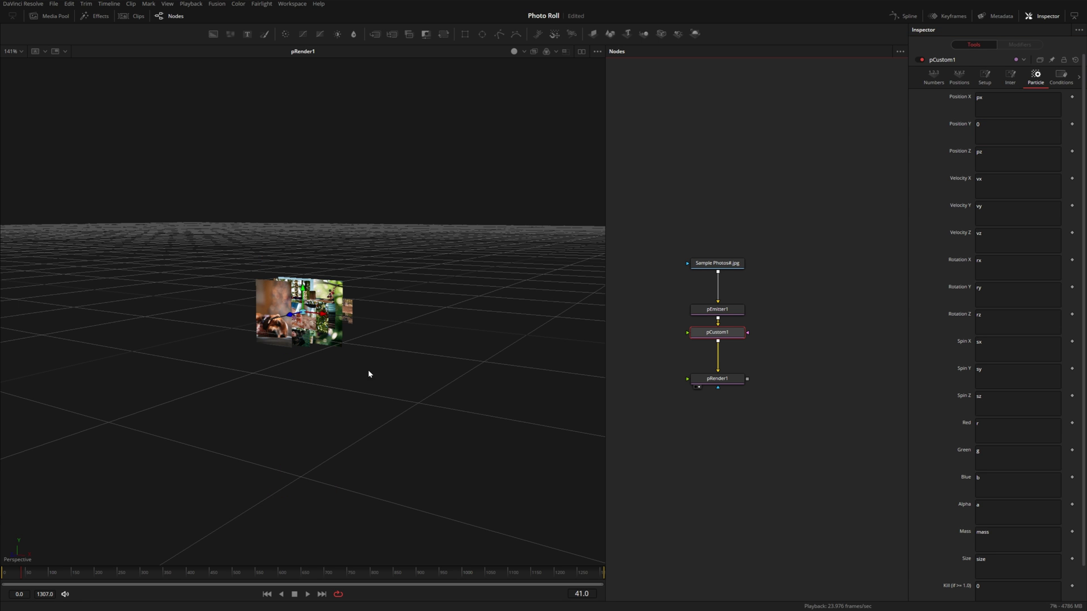
{"action": "scroll", "coordinate": [315, 338], "scroll_direction": "up", "scroll_amount": 5}
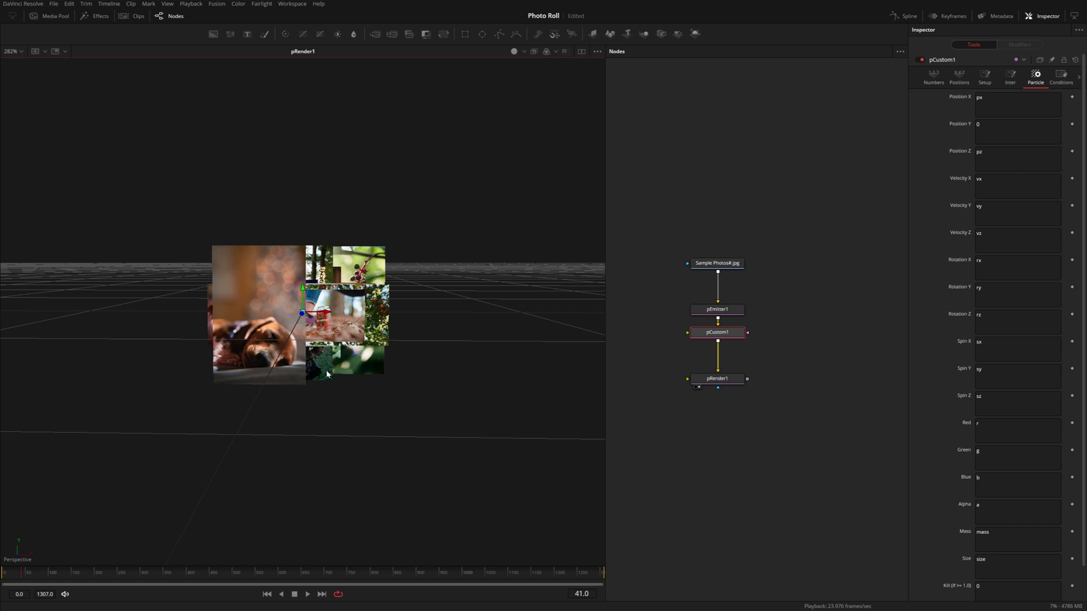
- Set the pCustom's particle Position Y expression to 1 and view the raised photos
{"action": "left_click", "coordinate": [977, 124]}
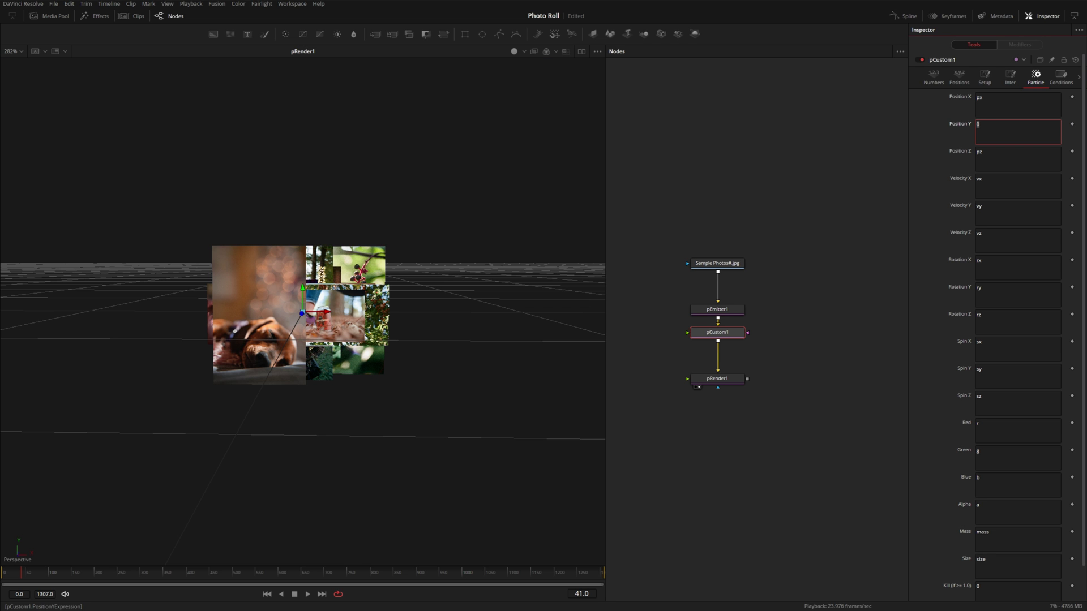
{"action": "key", "text": "BackSpace"}
{"action": "type", "text": "1"}
{"action": "key", "text": "Return"}
{"action": "scroll", "coordinate": [302, 345], "scroll_direction": "down", "scroll_amount": 8}
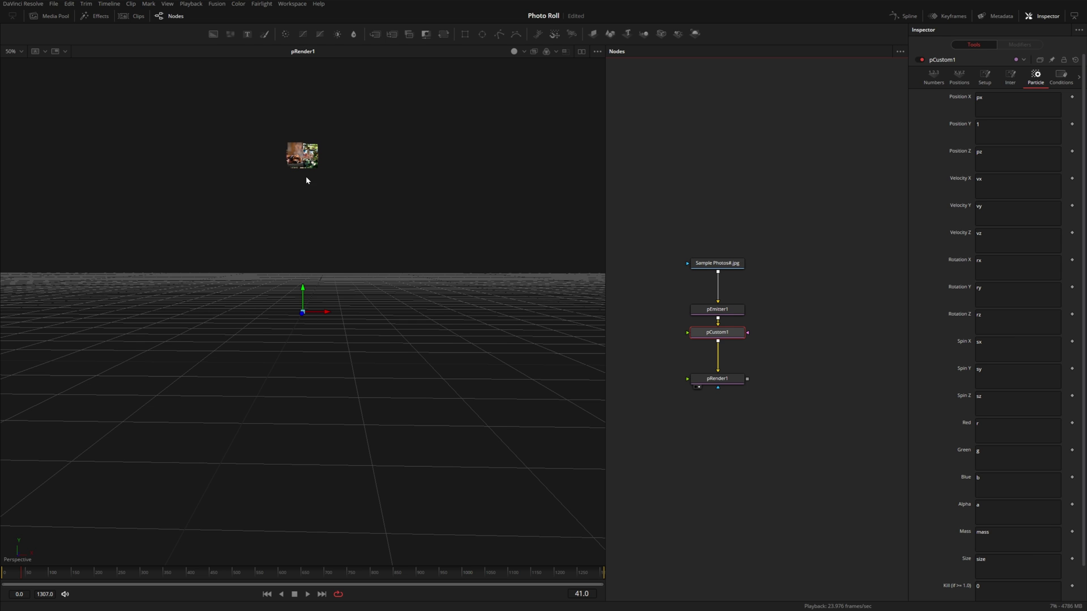
- Try .1 as the pCustom's Position Y expression, replace it with id, and examine the vertical spacing of the photos
{"action": "left_click", "coordinate": [988, 132]}
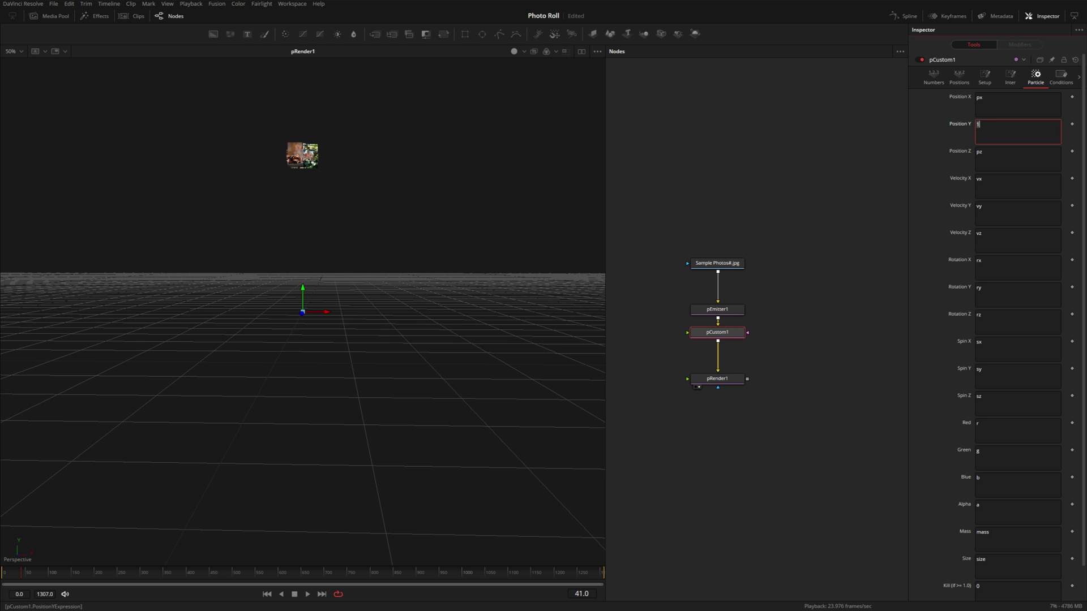
{"action": "type", "text": "."}
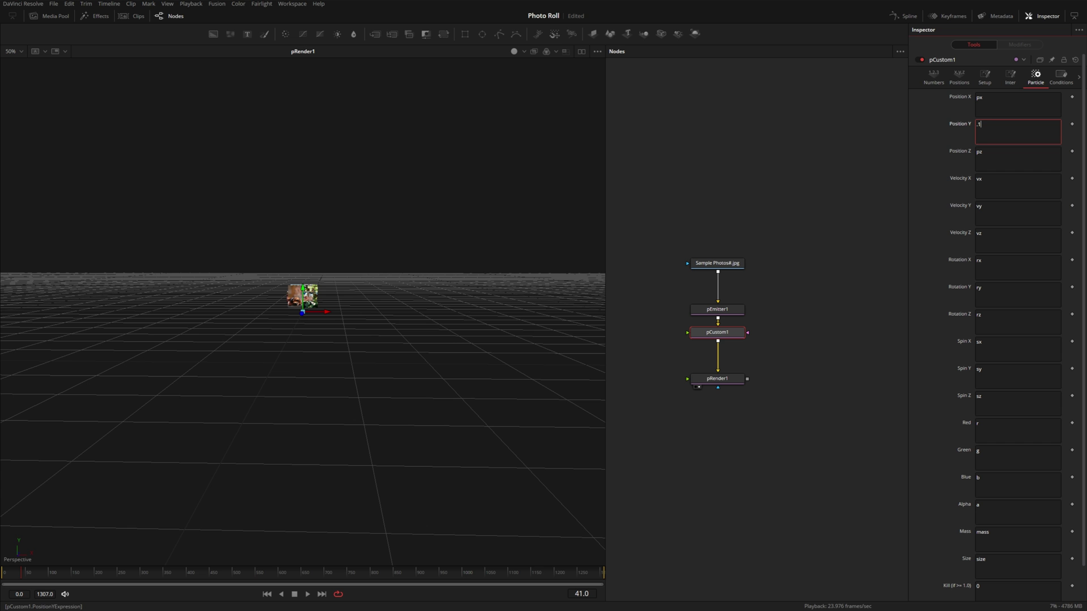
{"action": "key", "text": "BackSpace"}
{"action": "key", "text": "BackSpace"}
{"action": "left_click", "coordinate": [483, 349]}
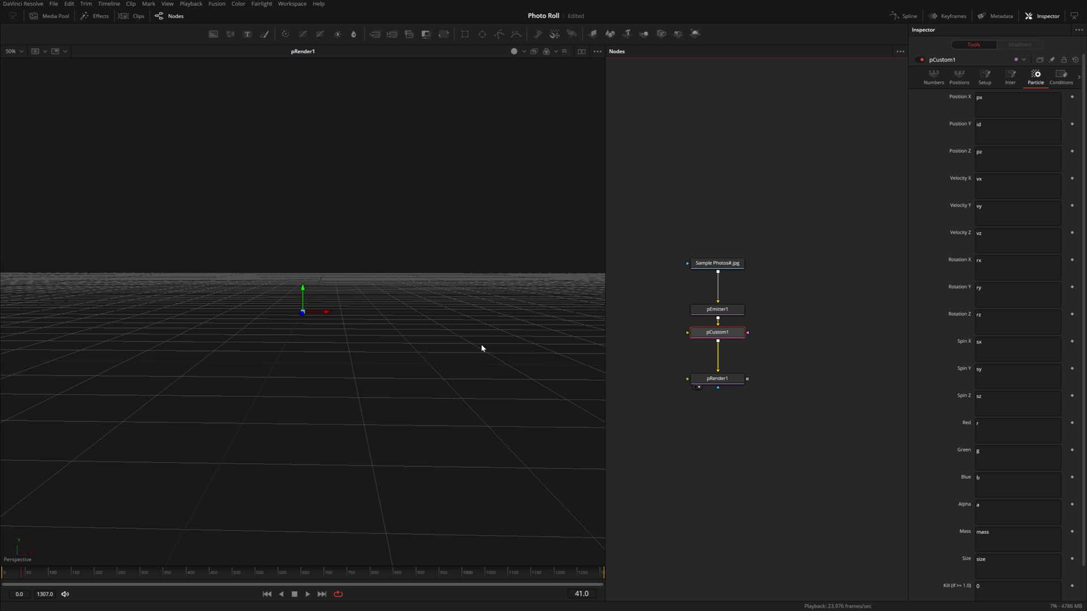
{"action": "scroll", "coordinate": [344, 297], "scroll_direction": "down", "scroll_amount": 5}
{"action": "left_click_drag", "start_coordinate": [304, 288], "coordinate": [302, 315]}
{"action": "scroll", "coordinate": [321, 284], "scroll_direction": "up", "scroll_amount": 5}
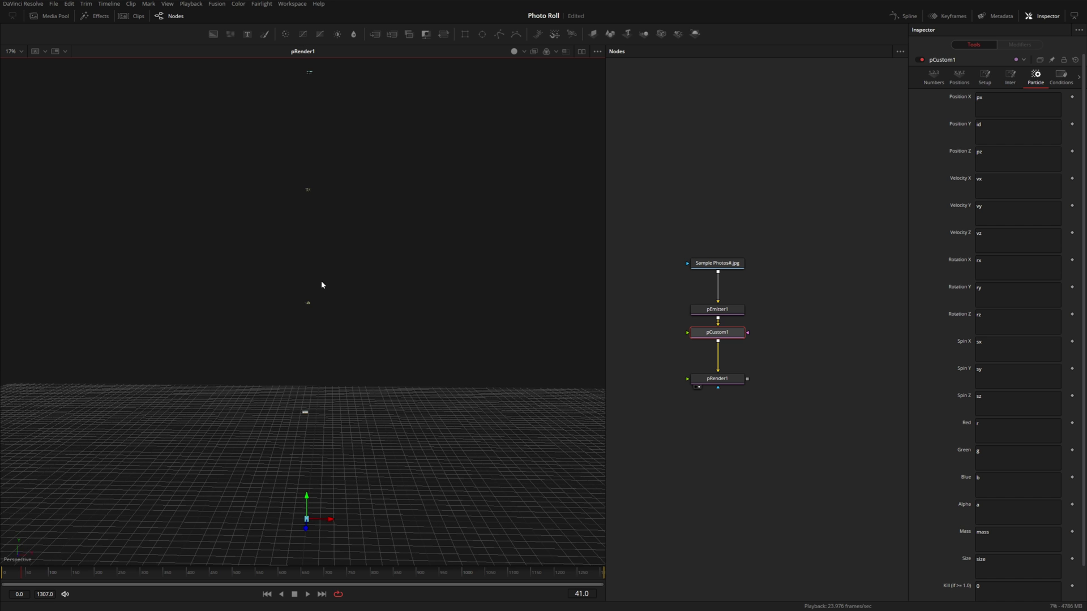
{"action": "left_click_drag", "start_coordinate": [315, 286], "coordinate": [304, 267]}
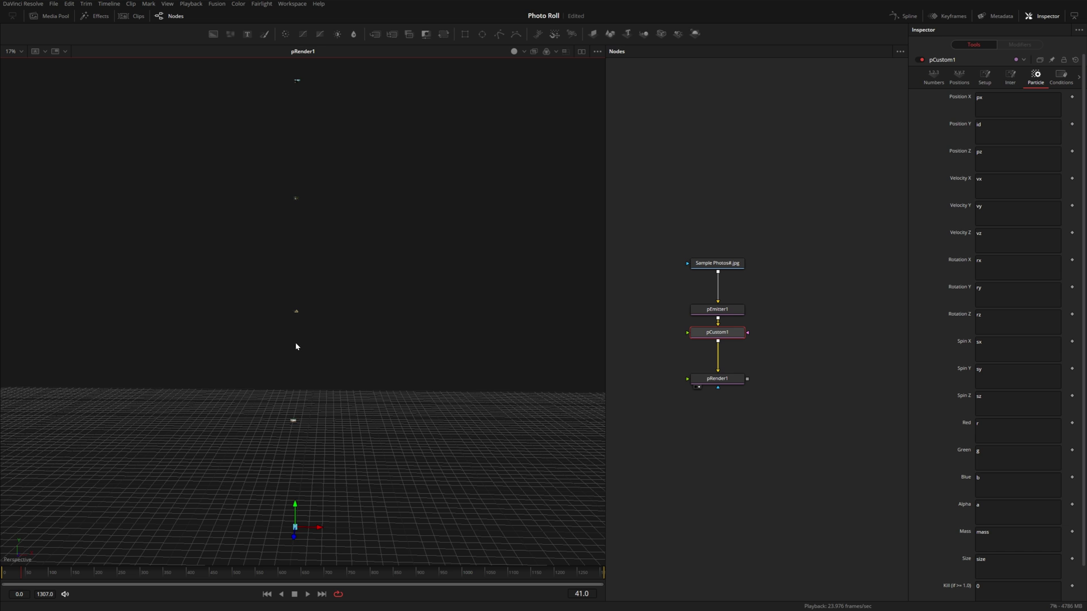
- Set the pCustom's Position Y expression to id/20, fit the particles in the viewer, and play from the start
{"action": "left_click", "coordinate": [986, 126]}
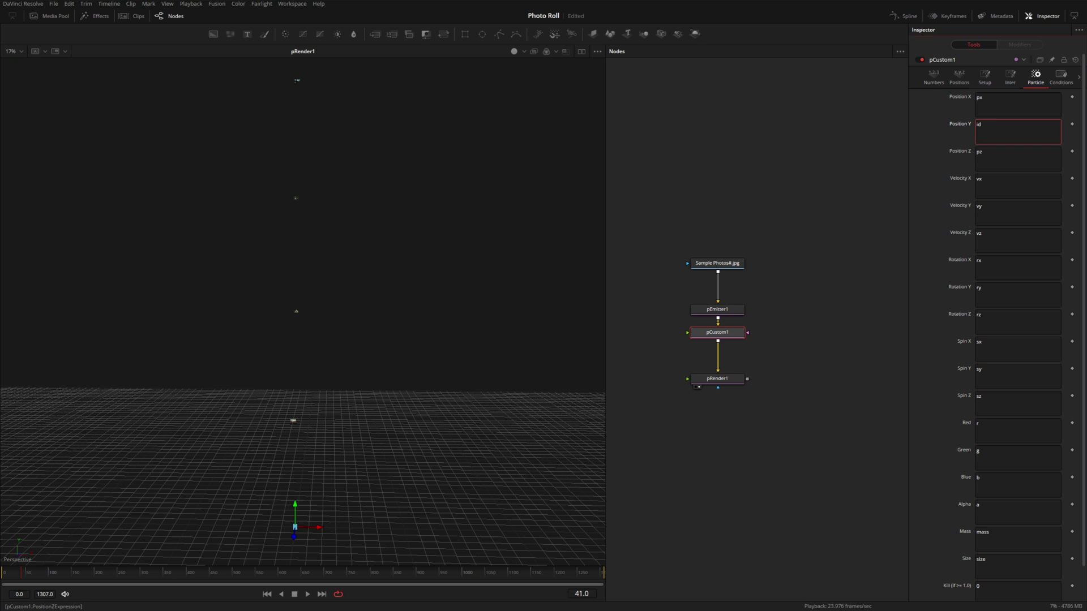
{"action": "type", "text": "*20"}
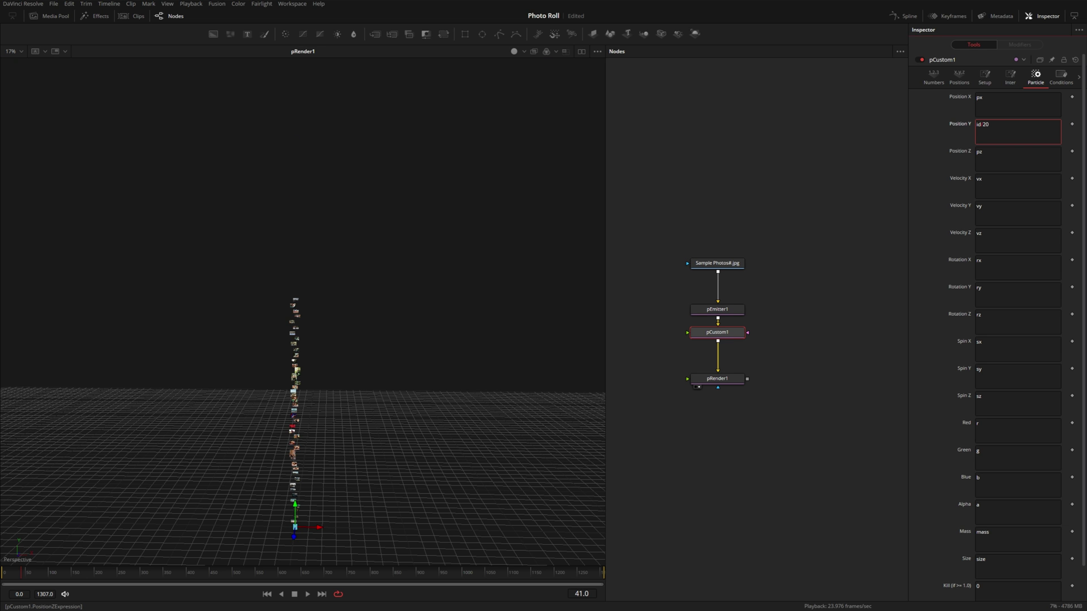
{"action": "key", "text": "ctrl+f"}
{"action": "left_click_drag", "start_coordinate": [20, 573], "coordinate": [1, 579]}
{"action": "key", "text": "space"}
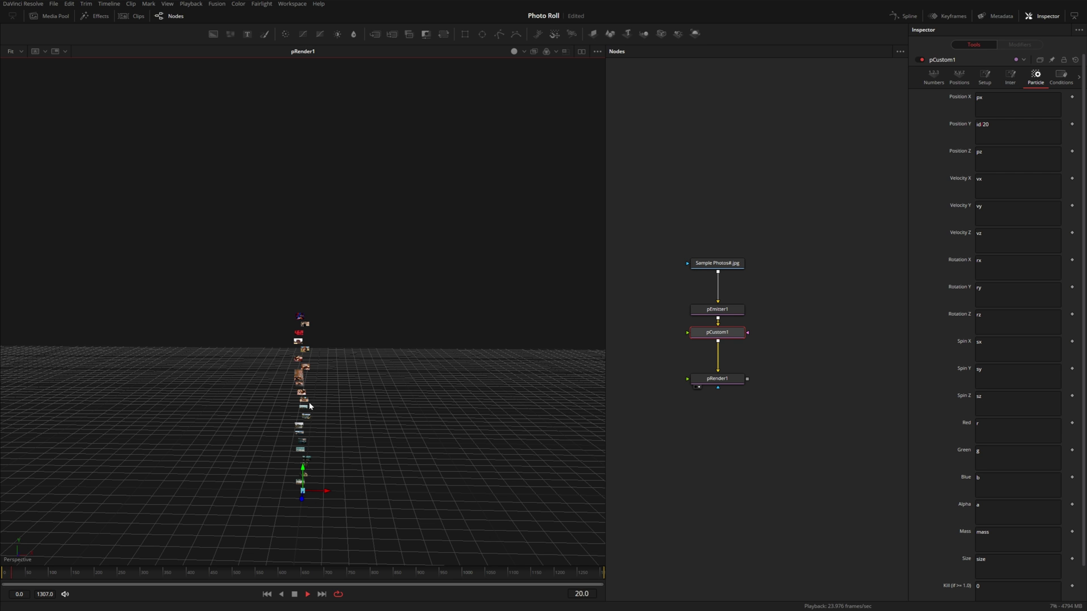
- Reframe the particle view and replay from frame 0 to watch the photos stack upward
{"action": "left_click_drag", "start_coordinate": [318, 176], "coordinate": [339, 466]}
{"action": "key", "text": "space"}
{"action": "left_click_drag", "start_coordinate": [9, 567], "coordinate": [2, 574]}
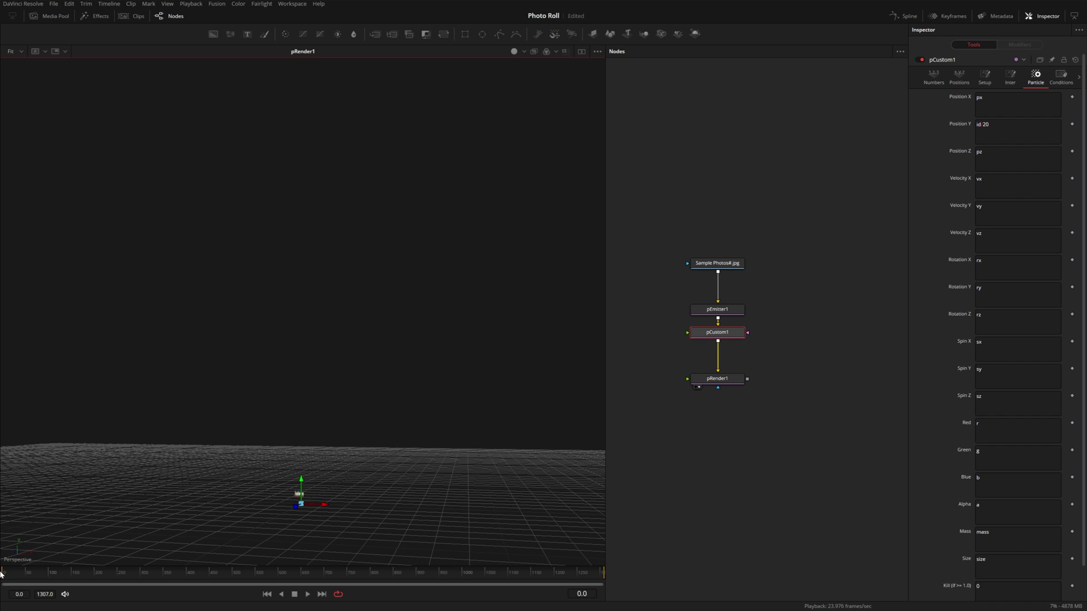
{"action": "key", "text": "space"}
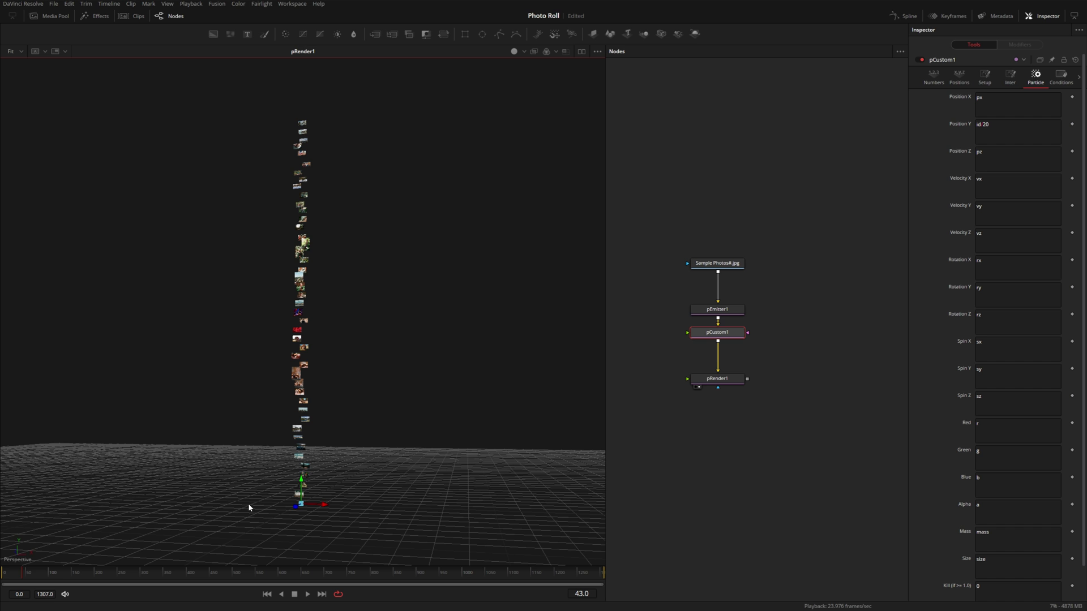
- Set the pCustom's Position Y expression to -id/20, replay the animation, and inspect the downward stack of photos up close
{"action": "left_click", "coordinate": [997, 127]}
{"action": "type", "text": "-"}
{"action": "left_click", "coordinate": [772, 332]}
{"action": "left_click_drag", "start_coordinate": [344, 482], "coordinate": [373, 218]}
{"action": "left_click", "coordinate": [15, 575]}
{"action": "key", "text": "space"}
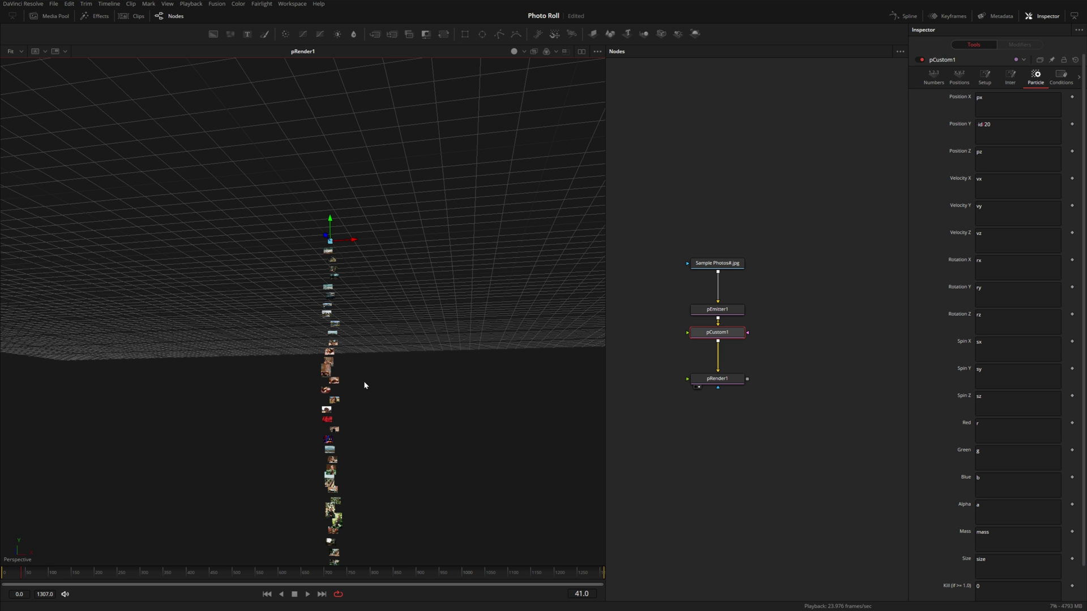
{"action": "scroll", "coordinate": [335, 322], "scroll_direction": "up", "scroll_amount": 6}
{"action": "left_click_drag", "start_coordinate": [345, 325], "coordinate": [306, 420]}
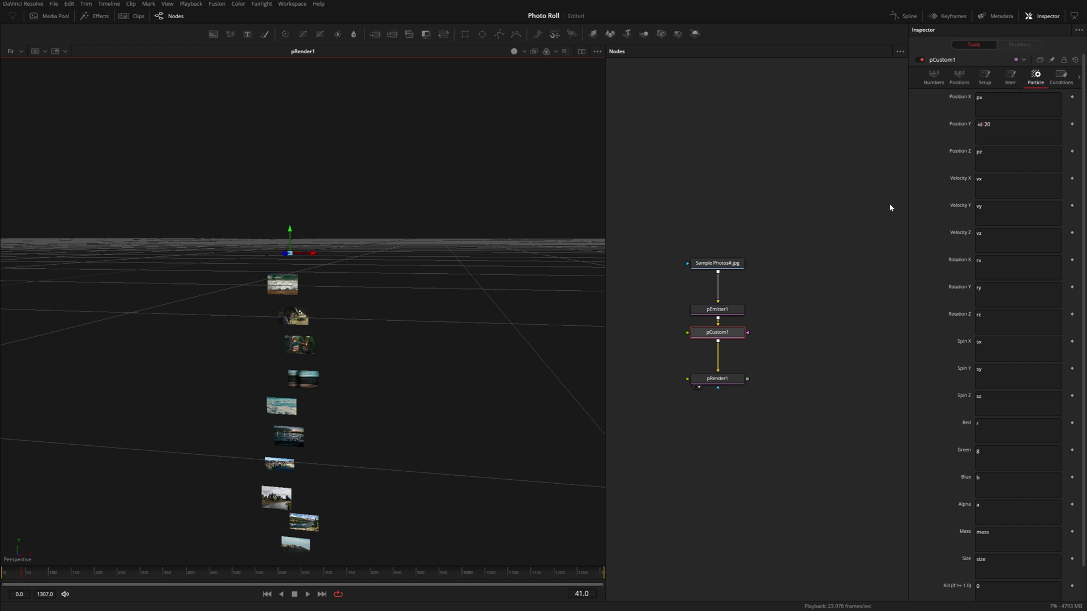
- Set the pCustom's Velocity Y expression to time and play the animation from the start
{"action": "double_click", "coordinate": [979, 206]}
{"action": "type", "text": "time"}
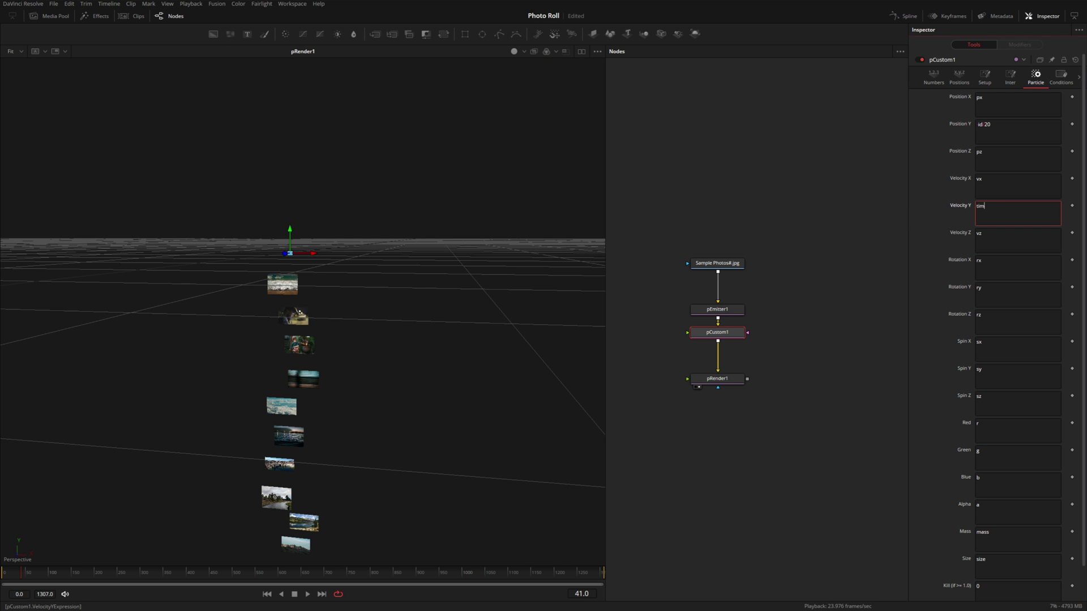
{"action": "key", "text": "Return"}
{"action": "left_click", "coordinate": [800, 448]}
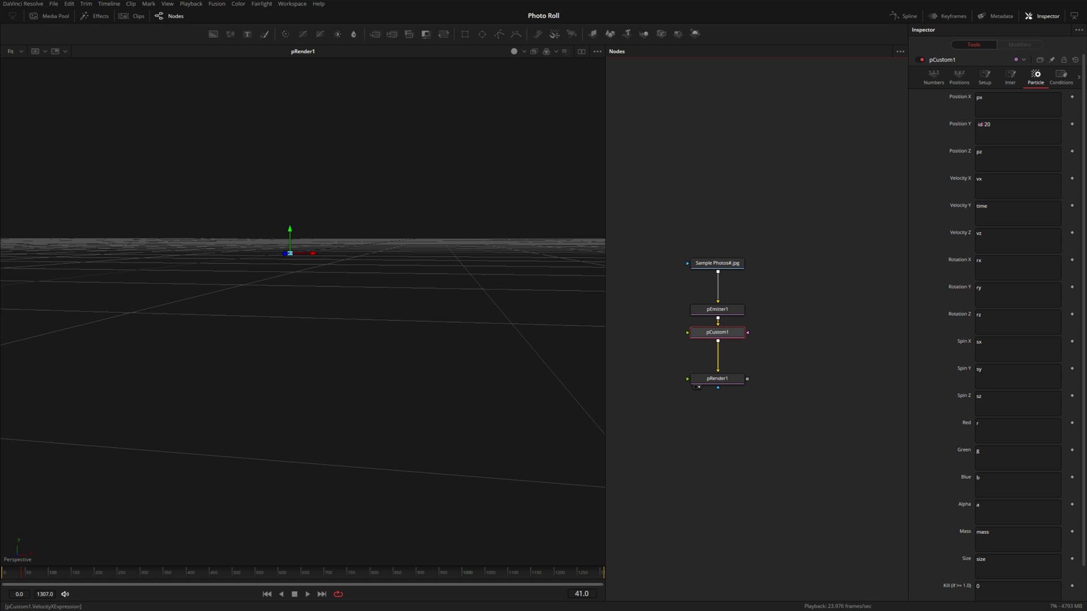
{"action": "left_click", "coordinate": [742, 447]}
{"action": "left_click_drag", "start_coordinate": [20, 573], "coordinate": [2, 574]}
{"action": "scroll", "coordinate": [200, 400], "scroll_direction": "down", "scroll_amount": 3}
{"action": "key", "text": "space"}
{"action": "left_click_drag", "start_coordinate": [316, 368], "coordinate": [297, 433]}
{"action": "left_click", "coordinate": [3, 575]}
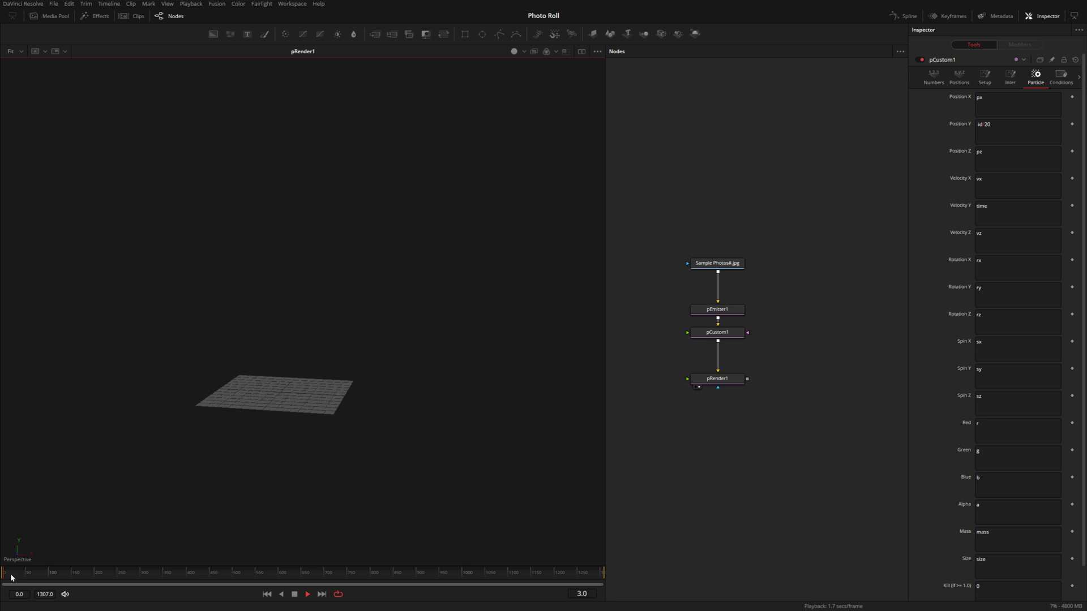
{"action": "key", "text": "space"}
- Slow the scroll by changing the pCustom's Velocity Y expression to time/500, and play the animation while viewing the moving photos
{"action": "left_click", "coordinate": [987, 206]}
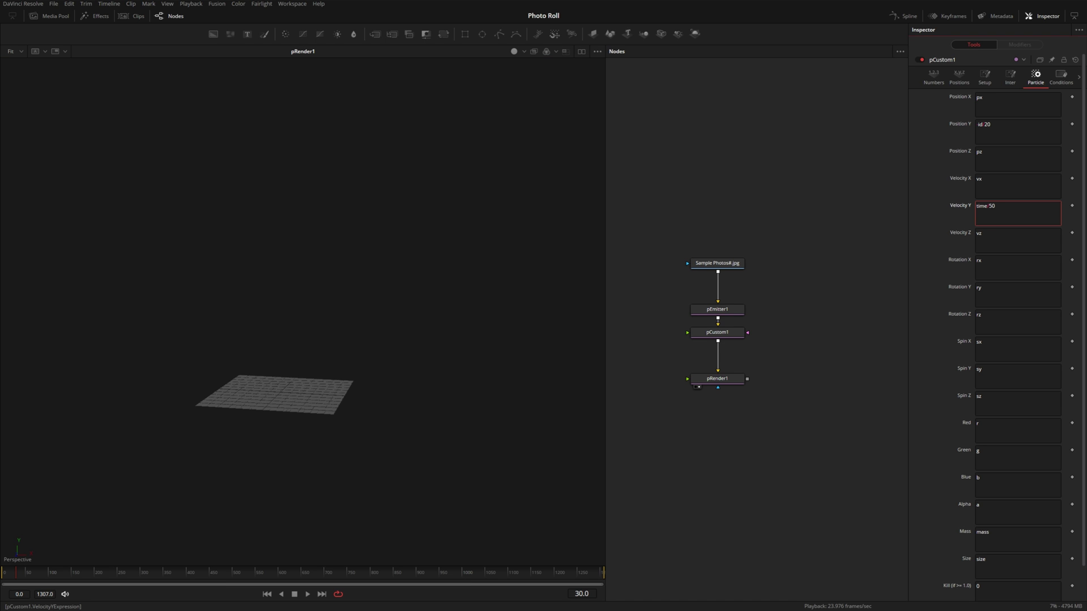
{"action": "left_click", "coordinate": [299, 381]}
{"action": "key", "text": "space"}
{"action": "left_click_drag", "start_coordinate": [302, 221], "coordinate": [304, 396]}
{"action": "scroll", "coordinate": [300, 237], "scroll_direction": "up", "scroll_amount": 4}
{"action": "left_click_drag", "start_coordinate": [308, 231], "coordinate": [299, 415]}
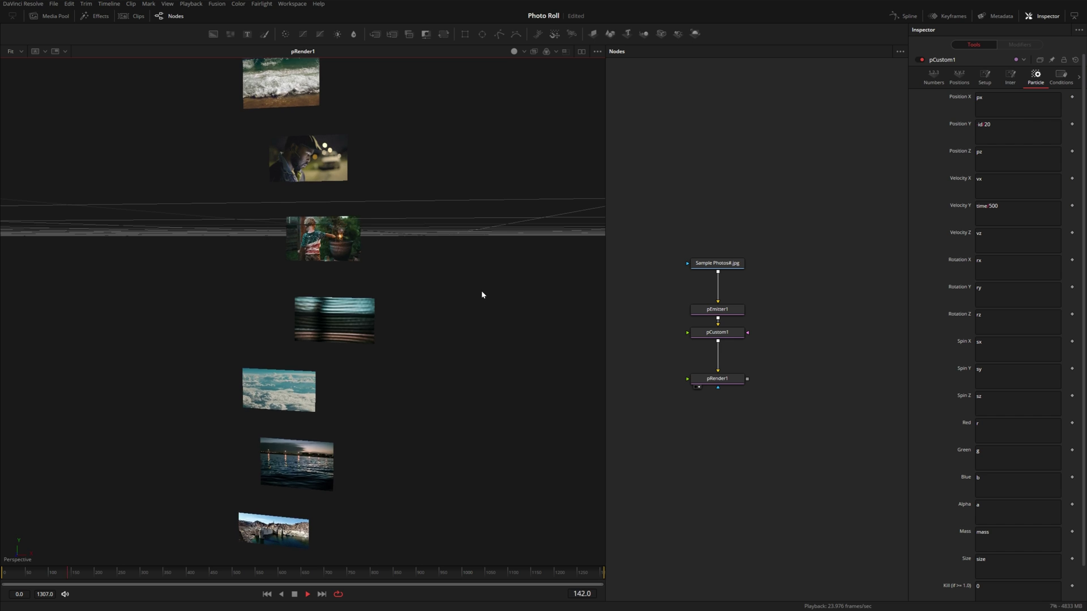
{"action": "key", "text": "space"}
- Switch pRender1's output mode to 2D and play the photo roll from the start
{"action": "left_click", "coordinate": [716, 379]}
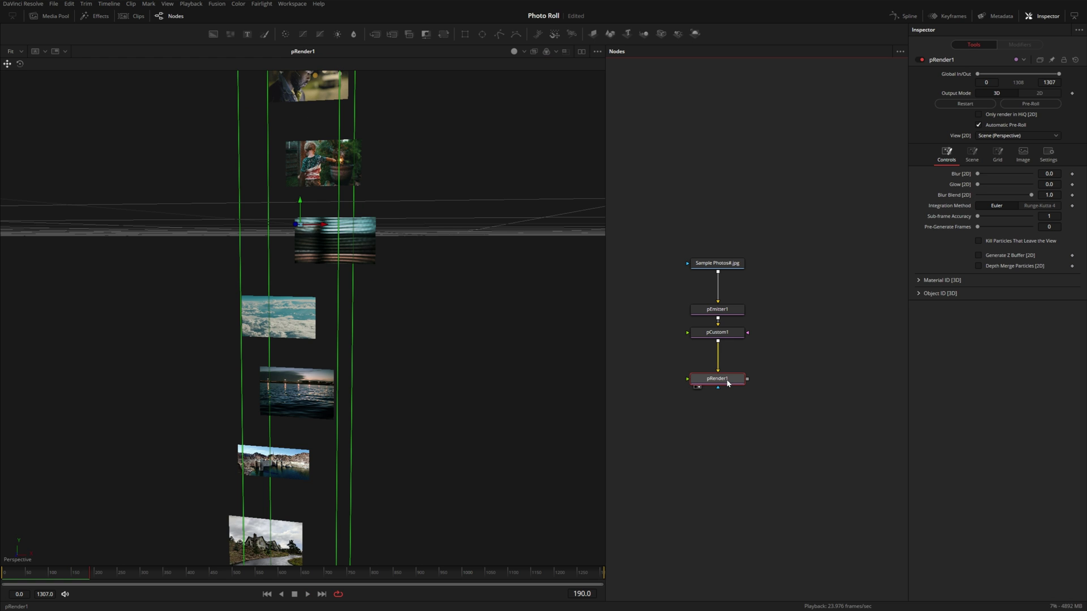
{"action": "left_click", "coordinate": [1049, 94]}
{"action": "left_click_drag", "start_coordinate": [37, 573], "coordinate": [3, 574]}
{"action": "key", "text": "space"}
{"action": "left_click", "coordinate": [821, 247]}
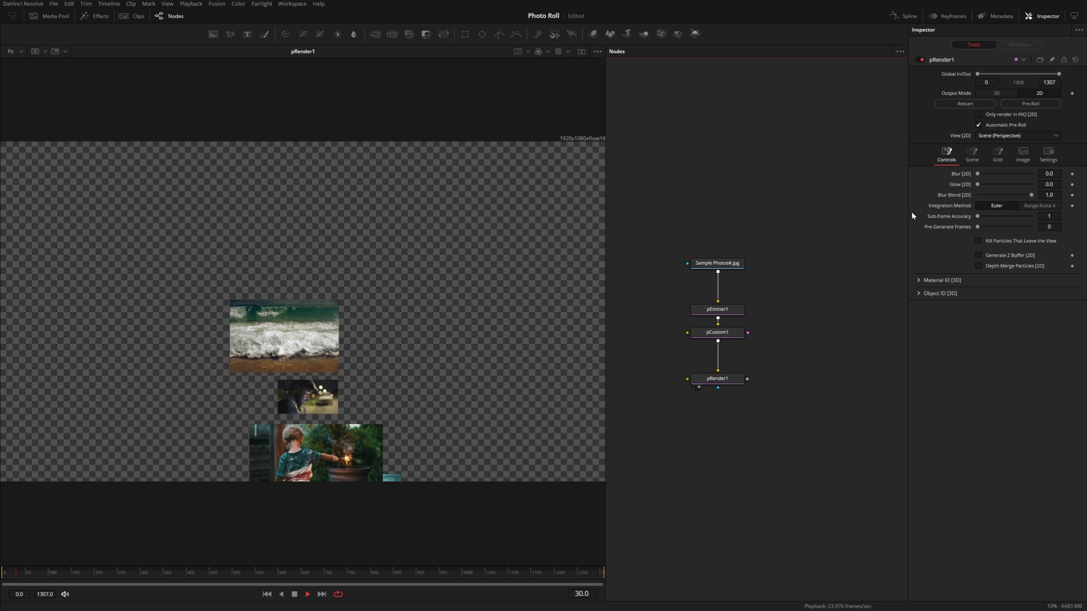
{"action": "key", "text": "space"}
- Set pRender1's scene translation Y to -0.325 and play the result from the start
{"action": "left_click", "coordinate": [971, 154]}
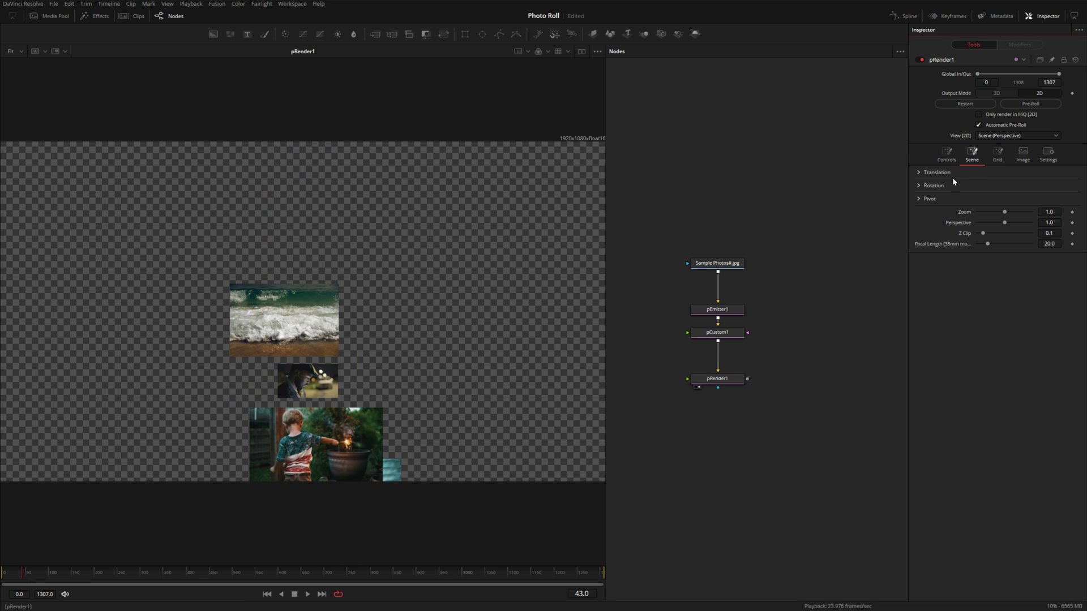
{"action": "left_click", "coordinate": [921, 173]}
{"action": "left_click_drag", "start_coordinate": [1004, 193], "coordinate": [965, 194]}
{"action": "left_click", "coordinate": [2, 571]}
{"action": "key", "text": "space"}
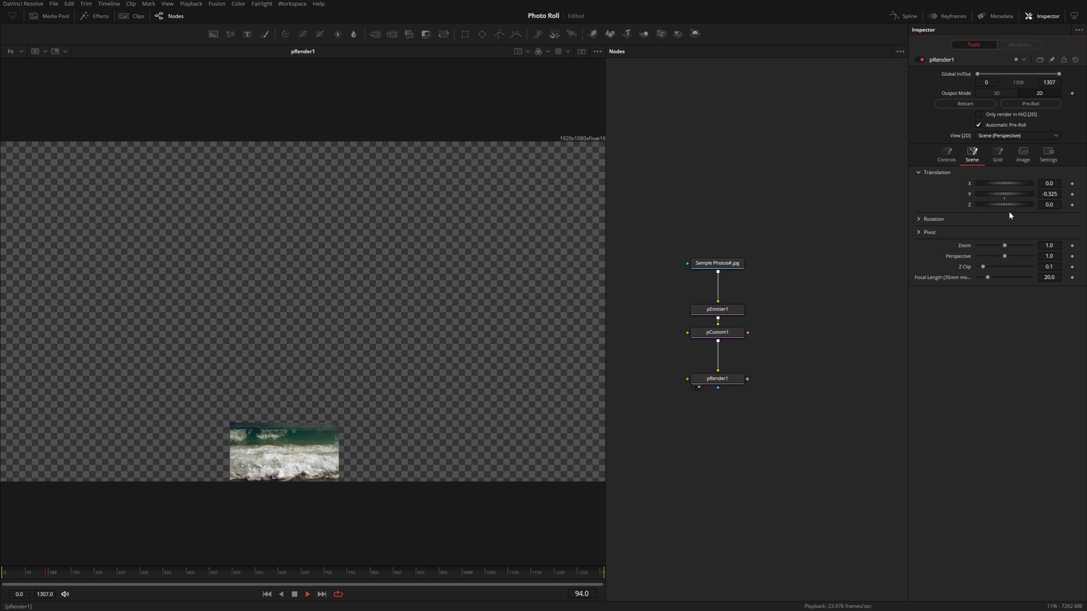
- Set pEmitter1's particle size to 0.1496 and return pRender1's output mode to 3D
{"action": "left_click", "coordinate": [733, 306]}
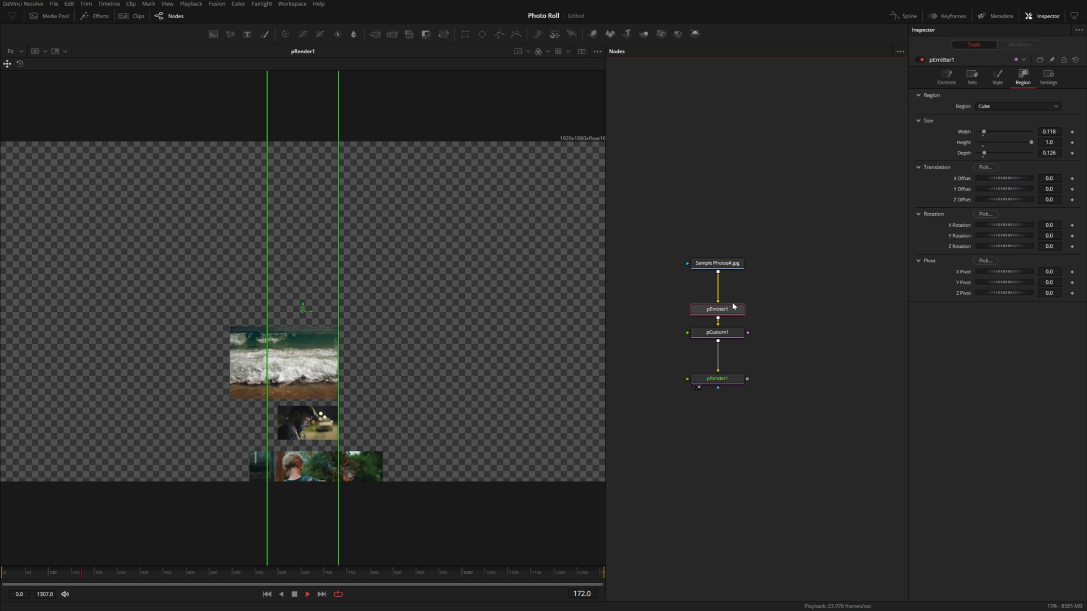
{"action": "key", "text": "space"}
{"action": "left_click", "coordinate": [1001, 85]}
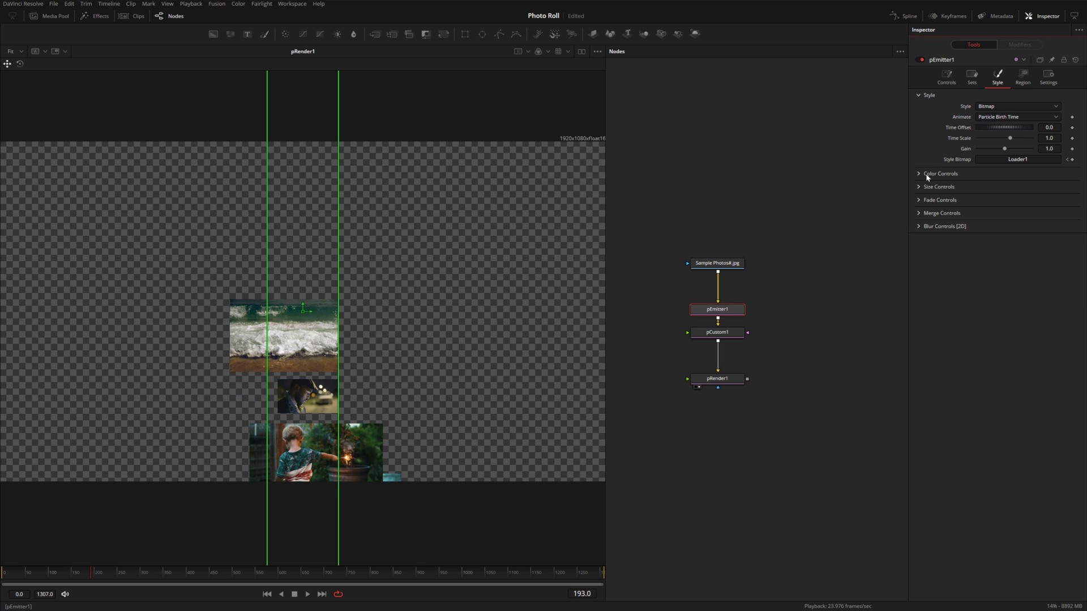
{"action": "left_click", "coordinate": [918, 186]}
{"action": "left_click_drag", "start_coordinate": [991, 198], "coordinate": [994, 200]}
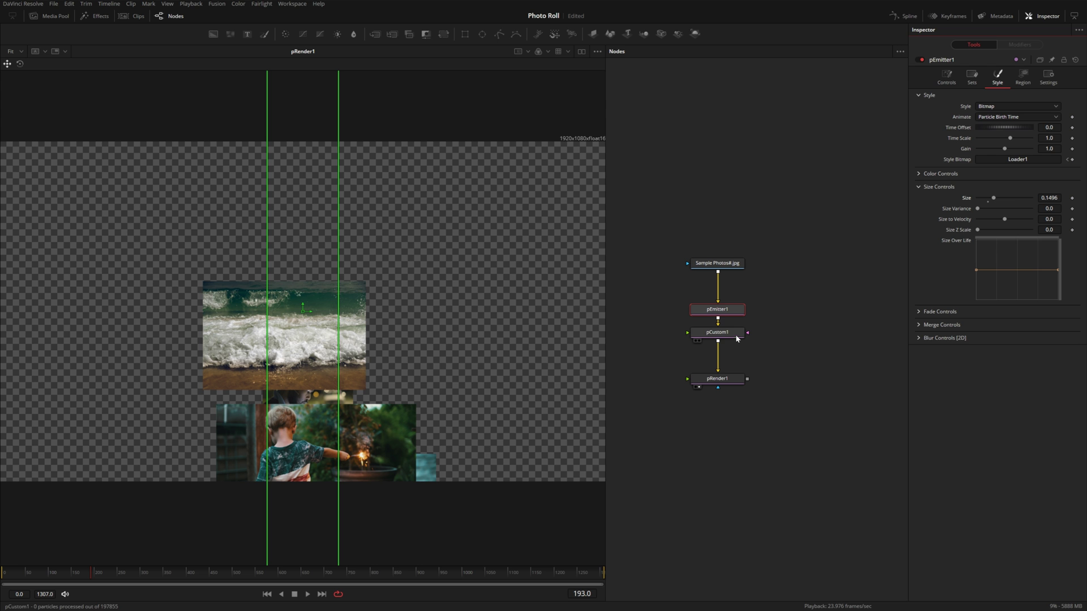
{"action": "left_click", "coordinate": [716, 378]}
{"action": "left_click", "coordinate": [996, 93]}
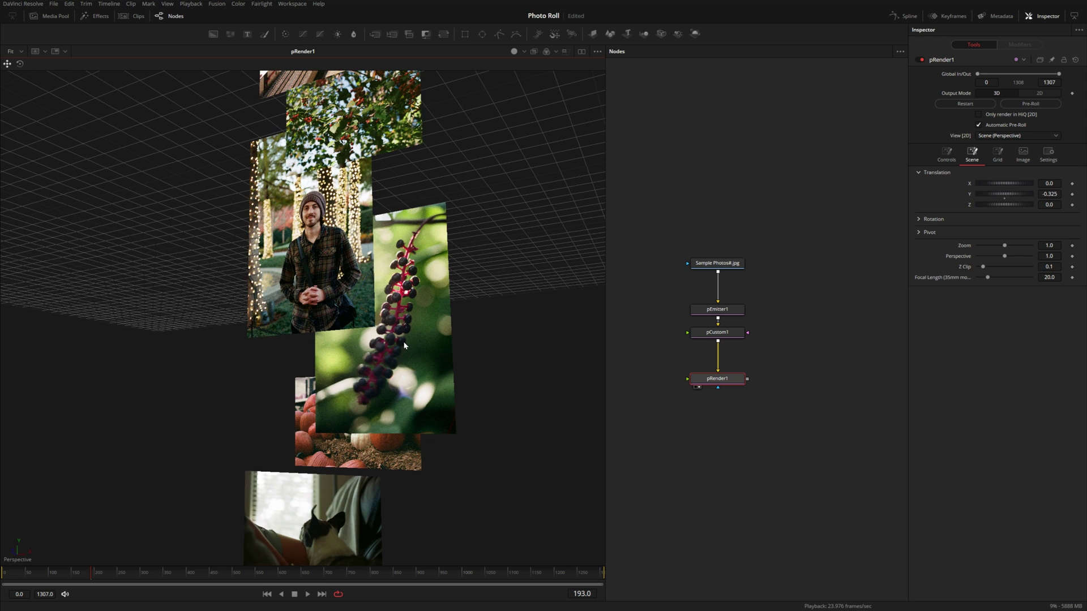
- Insert a Letterbox node after the Sample Photos#.jpg loader and set its mode to Pan-and-Scan
{"action": "left_click", "coordinate": [718, 263]}
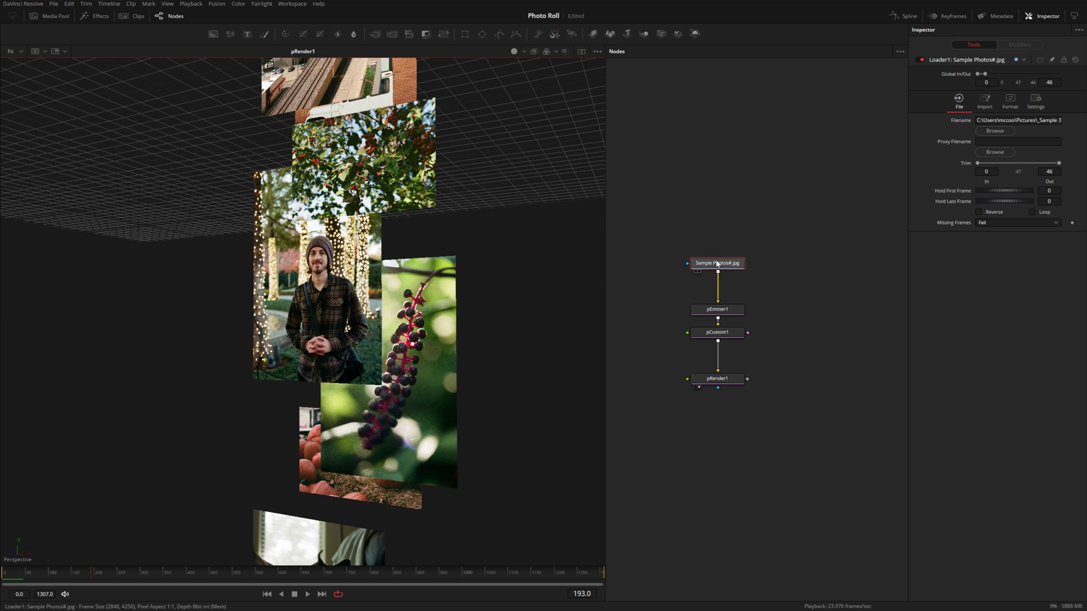
{"action": "key", "text": "shift+space"}
{"action": "type", "text": "let"}
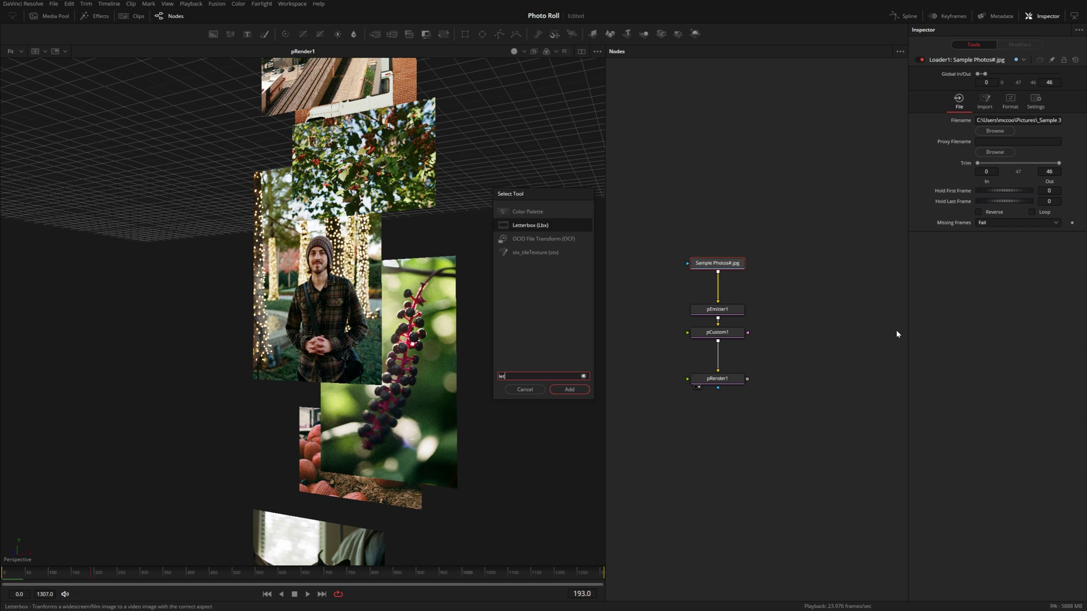
{"action": "key", "text": "Return"}
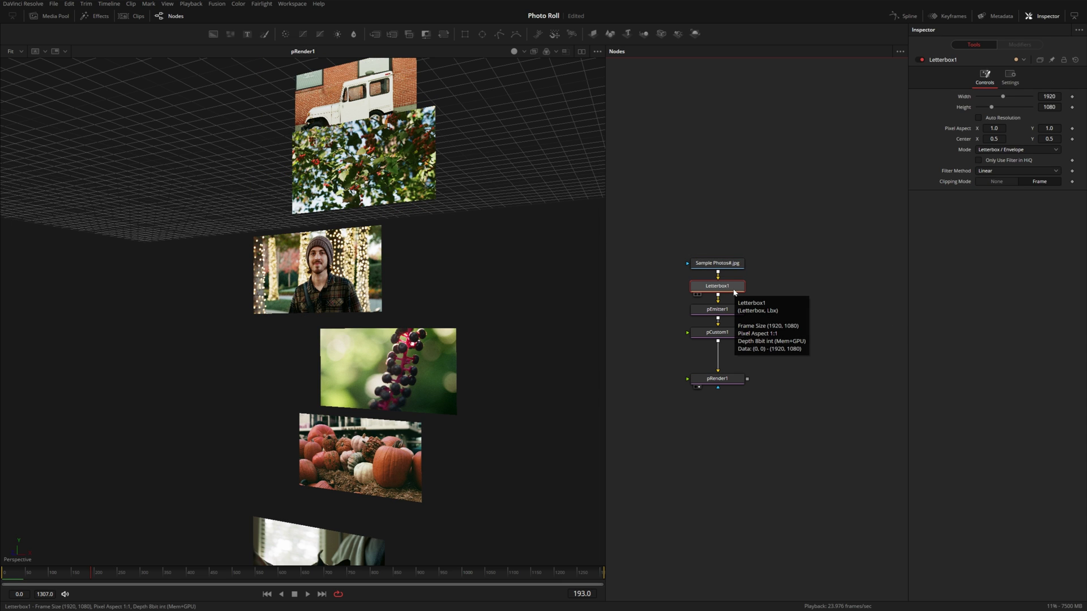
{"action": "key", "text": "ctrl+s"}
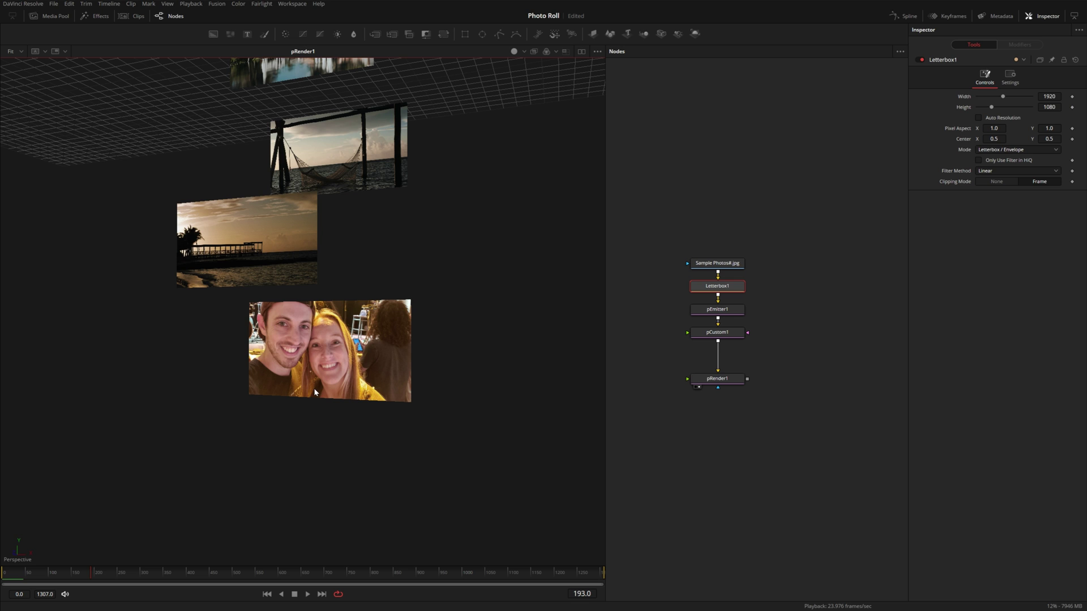
{"action": "left_click", "coordinate": [1006, 150]}
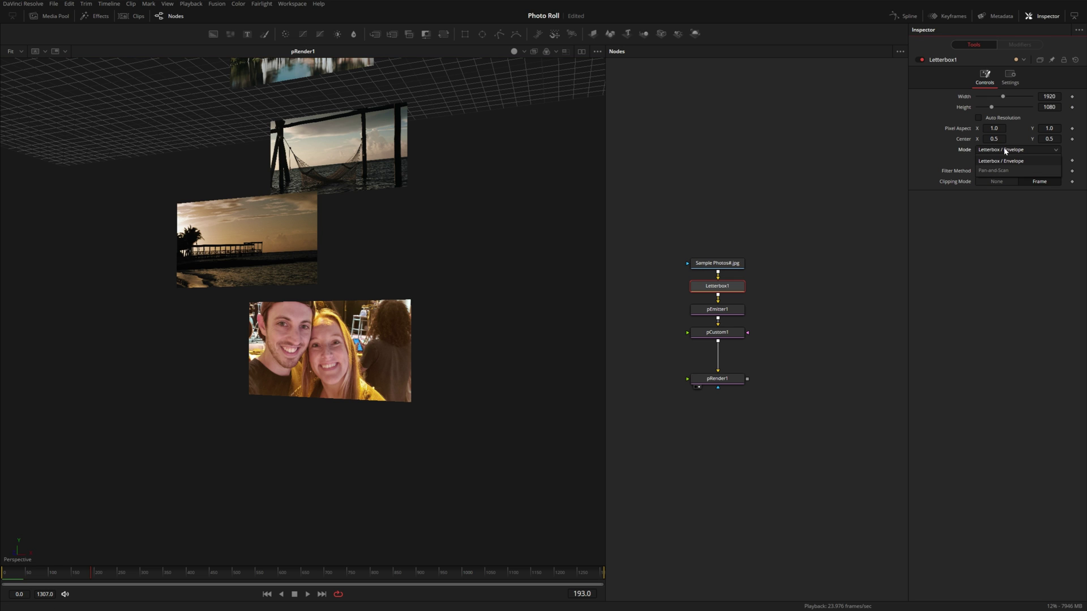
{"action": "left_click", "coordinate": [993, 170]}
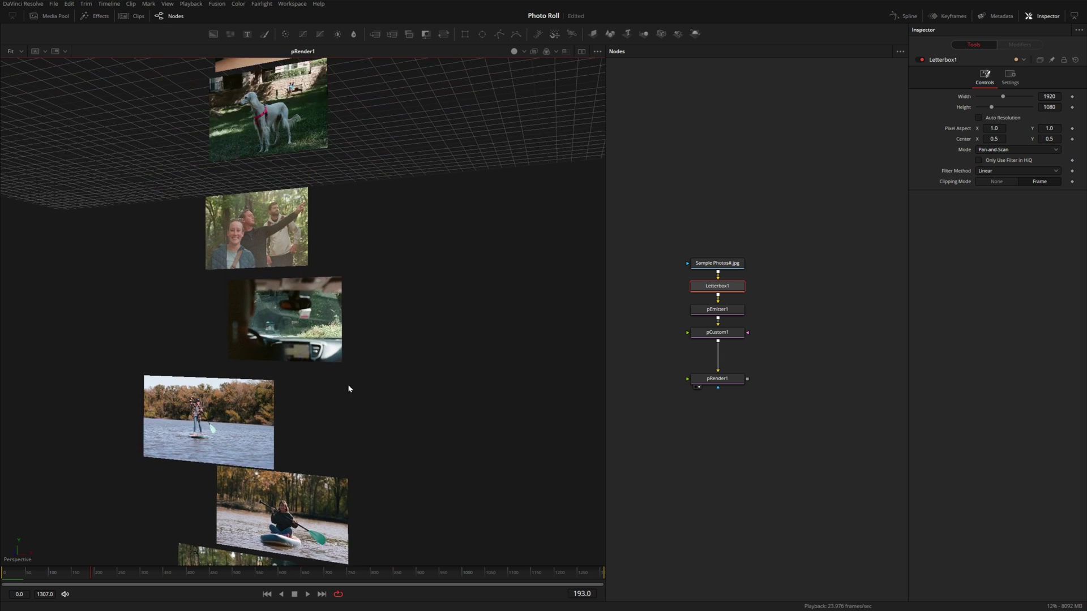
- Bypass the Letterbox node, compare how portrait and landscape photos are sized, and re-enable the node
{"action": "left_click", "coordinate": [723, 289]}
{"action": "key", "text": "ctrl+p"}
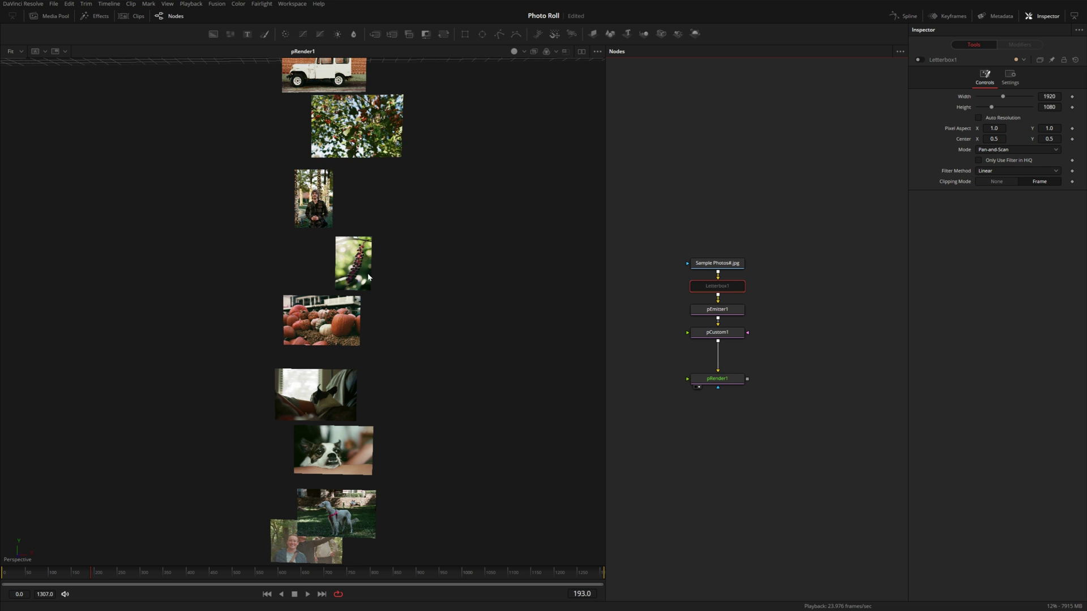
{"action": "left_click_drag", "start_coordinate": [422, 331], "coordinate": [393, 328]}
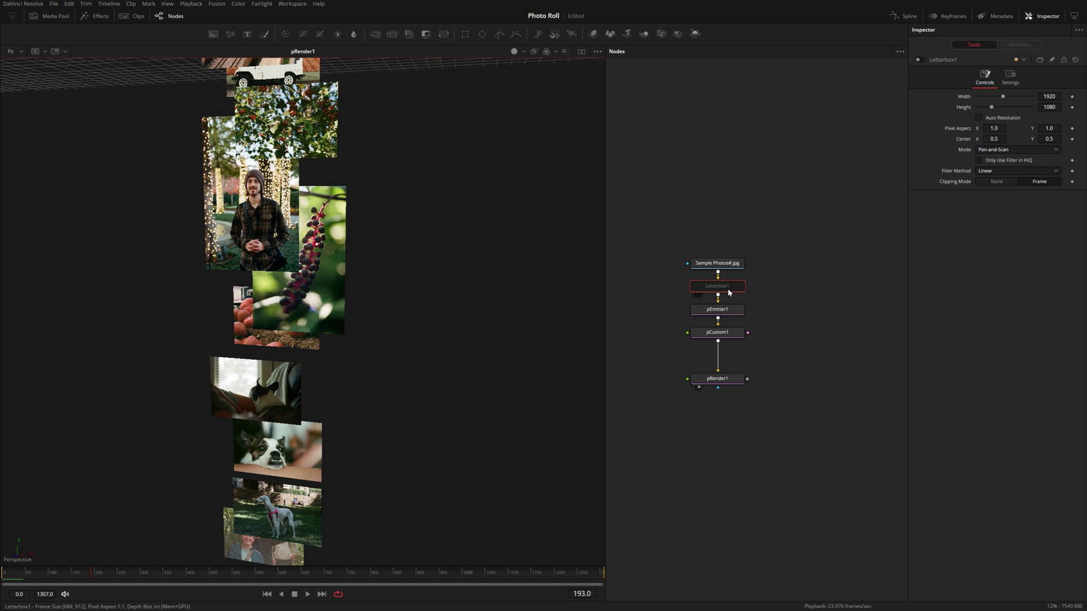
{"action": "key", "text": "ctrl+p"}
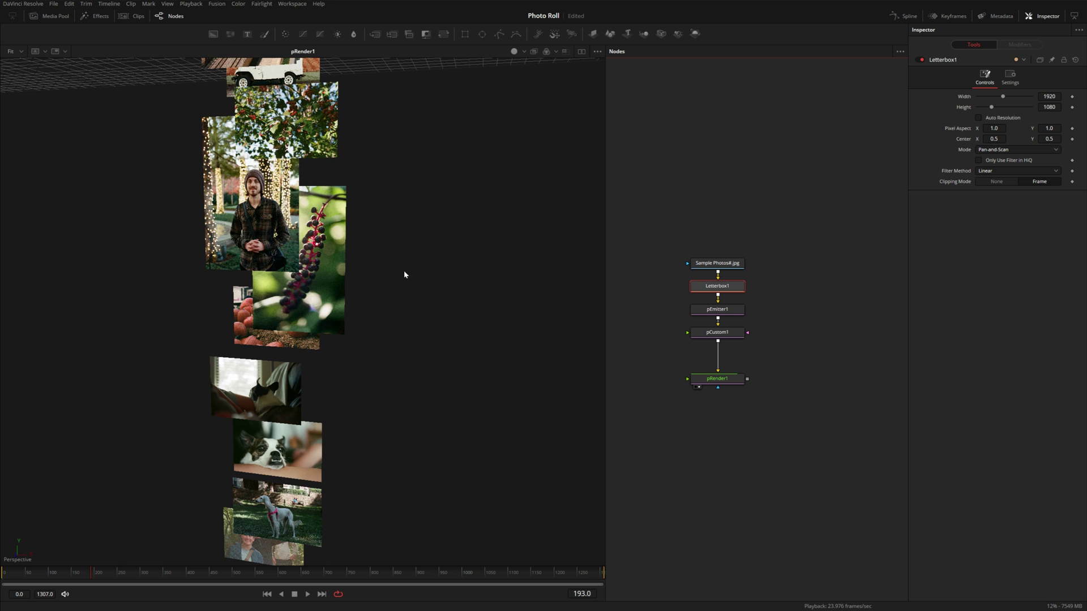
{"action": "mouse_move", "coordinate": [311, 273]}
{"action": "left_mouse_down"}
{"action": "mouse_move", "coordinate": [348, 246]}
{"action": "mouse_move", "coordinate": [329, 267]}
{"action": "left_mouse_up"}
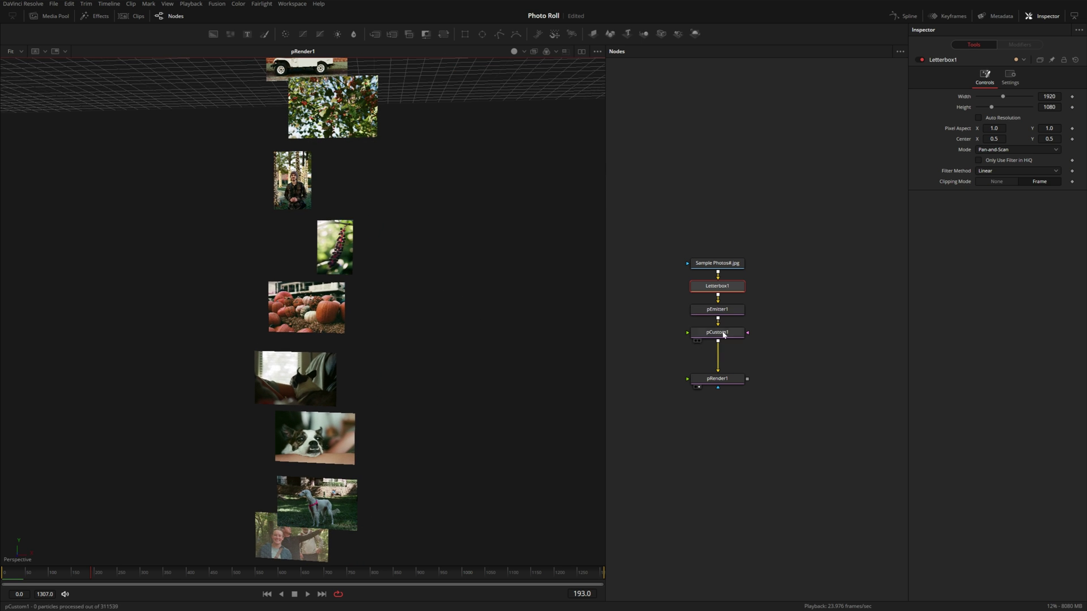
- Select pRender1 and switch its output mode to 2D
{"action": "left_click", "coordinate": [730, 311]}
{"action": "left_click", "coordinate": [712, 379]}
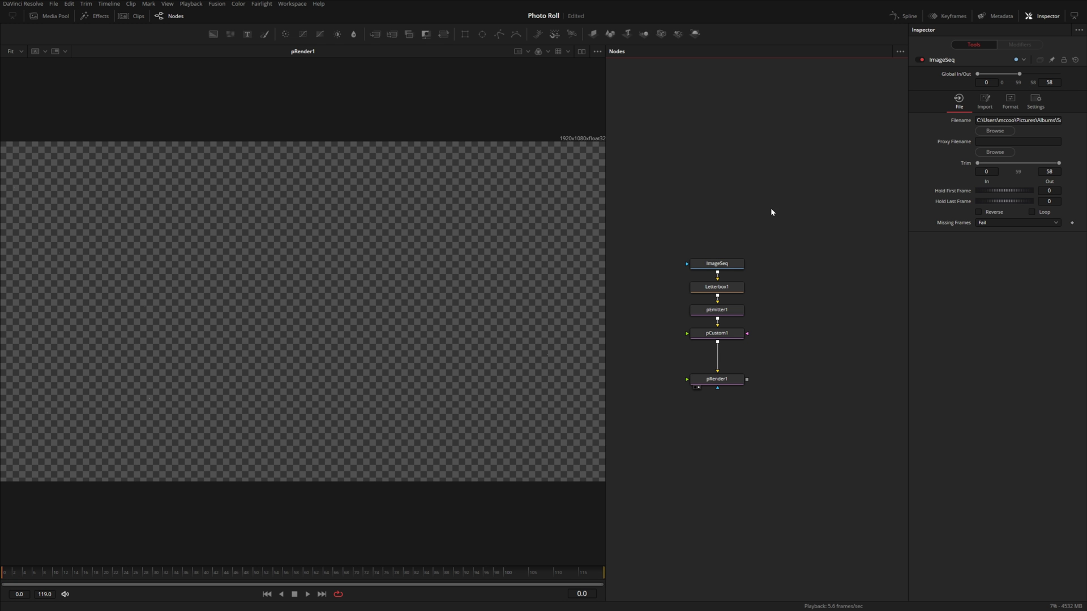
- Start a macro from all five nodes, ImageSeq through pRender1, and bring up ImageSeq's file settings to check the exported Filename
{"action": "left_click_drag", "start_coordinate": [770, 209], "coordinate": [688, 414]}
{"action": "right_click", "coordinate": [726, 287]}
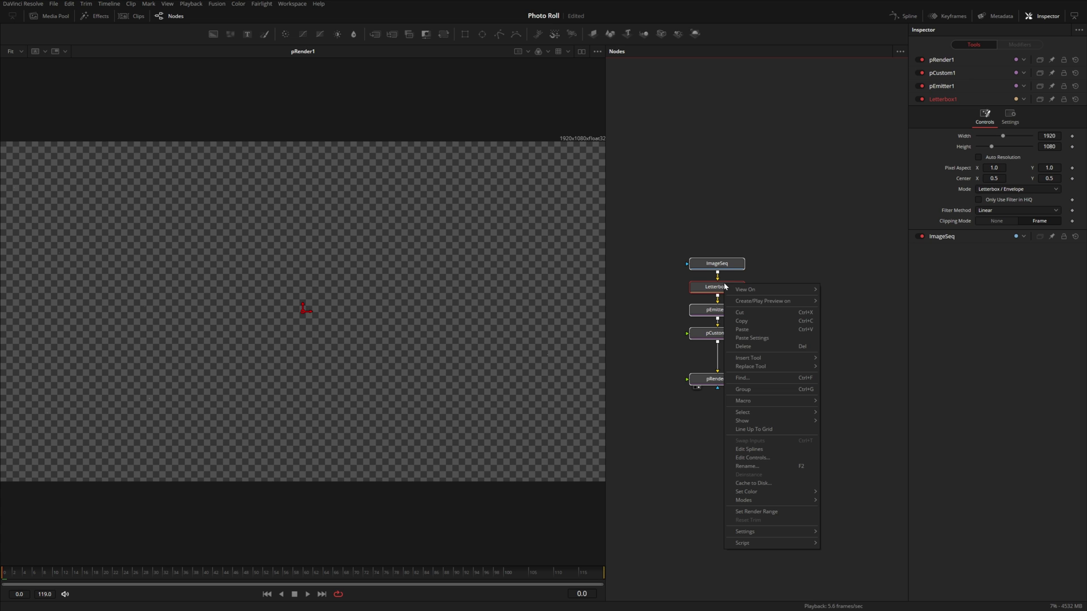
{"action": "mouse_move", "coordinate": [751, 401]}
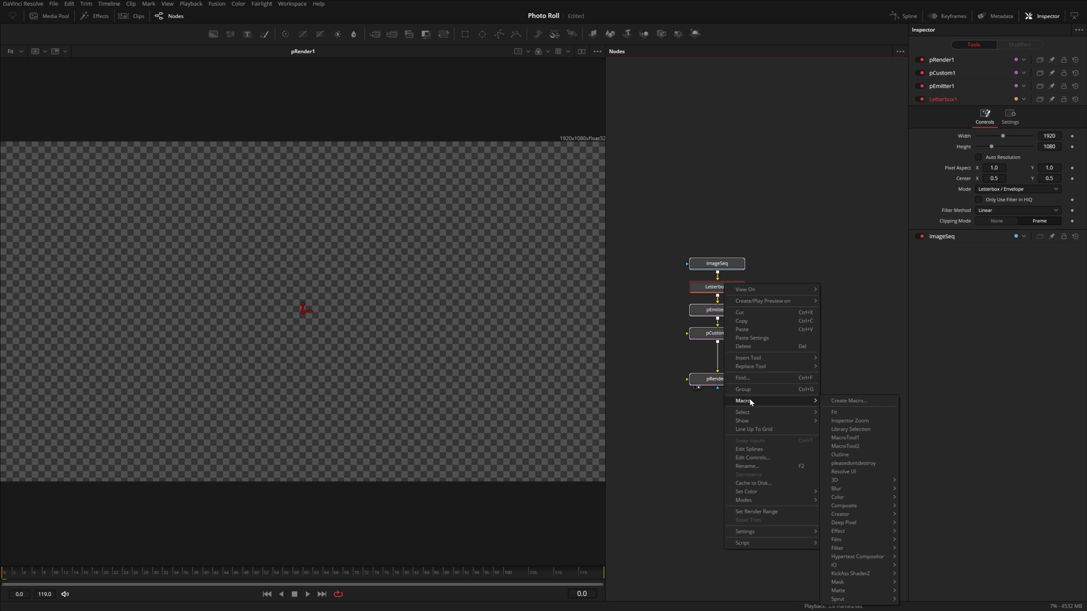
{"action": "left_click", "coordinate": [859, 402]}
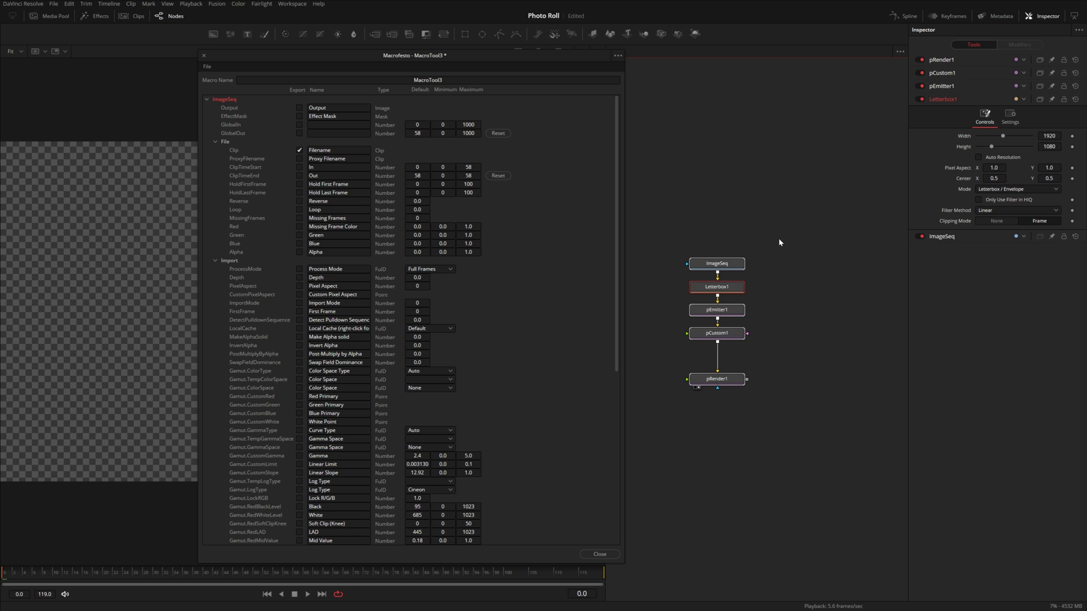
{"action": "left_click", "coordinate": [734, 265]}
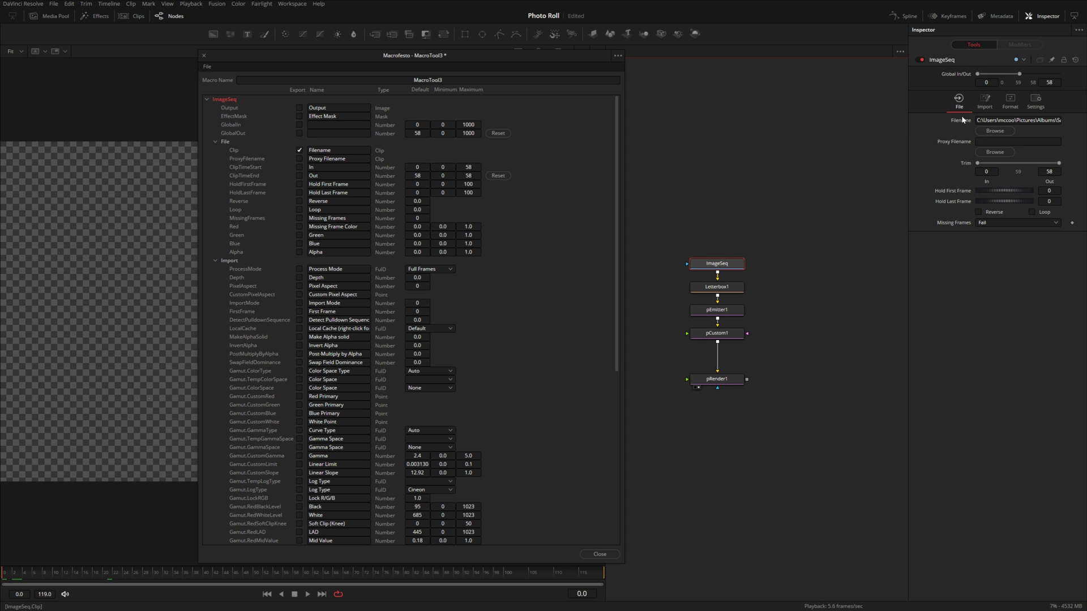